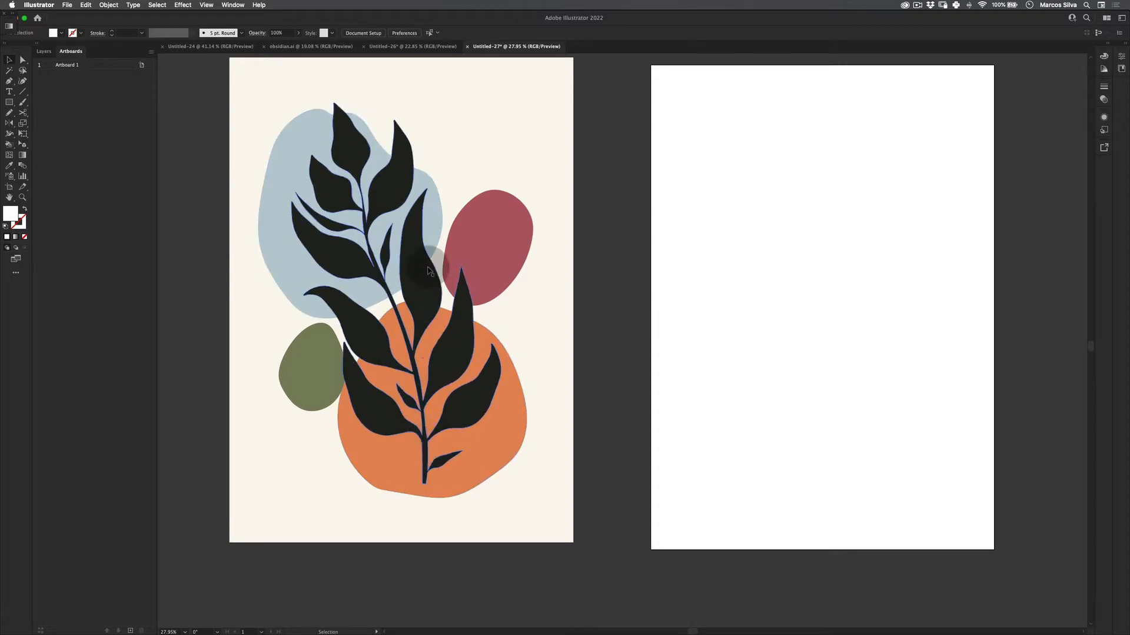
# Step: Select the finished leaf poster artwork and move it farther away from the blank artboard
pyautogui.press('space')
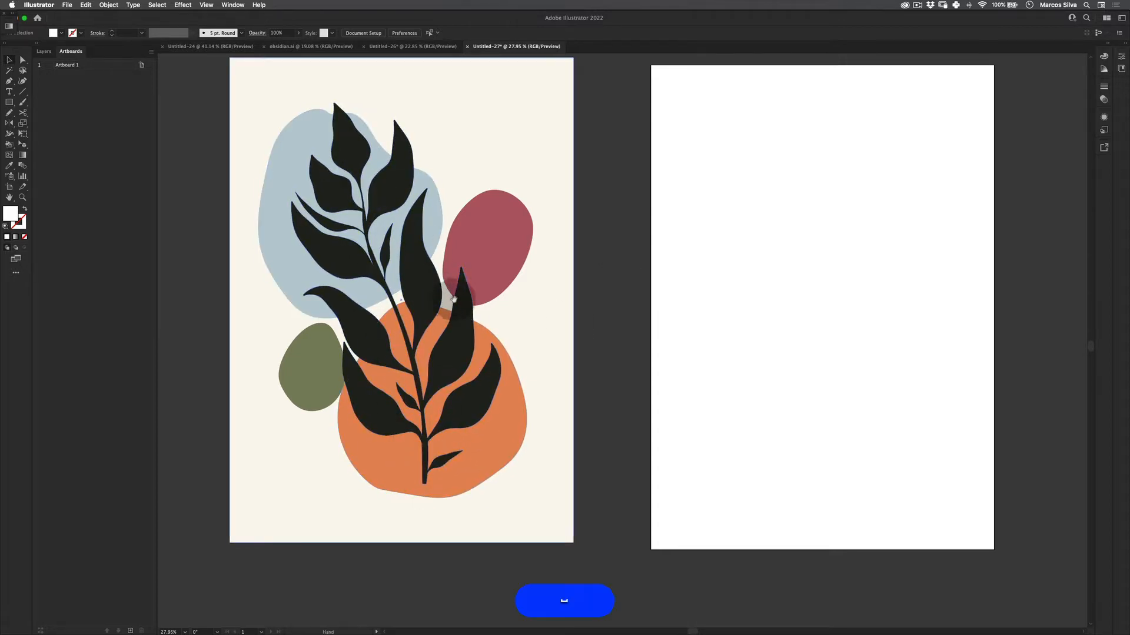
pyautogui.moveTo(463, 333); pyautogui.dragTo(463, 353)
pyautogui.click(553, 398)
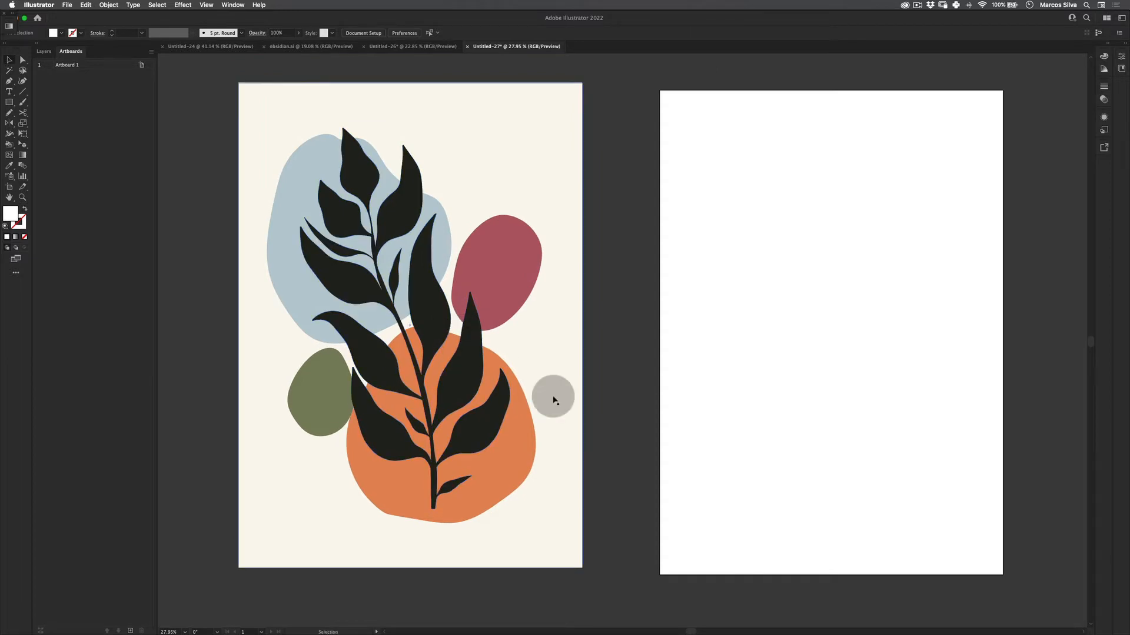
pyautogui.press('space')
pyautogui.moveTo(632, 312); pyautogui.dragTo(445, 302)
pyautogui.press('z')
pyautogui.press('space')
pyautogui.moveTo(445, 301); pyautogui.dragTo(502, 284)
pyautogui.press('v')
pyautogui.moveTo(267, 92); pyautogui.dragTo(563, 565)
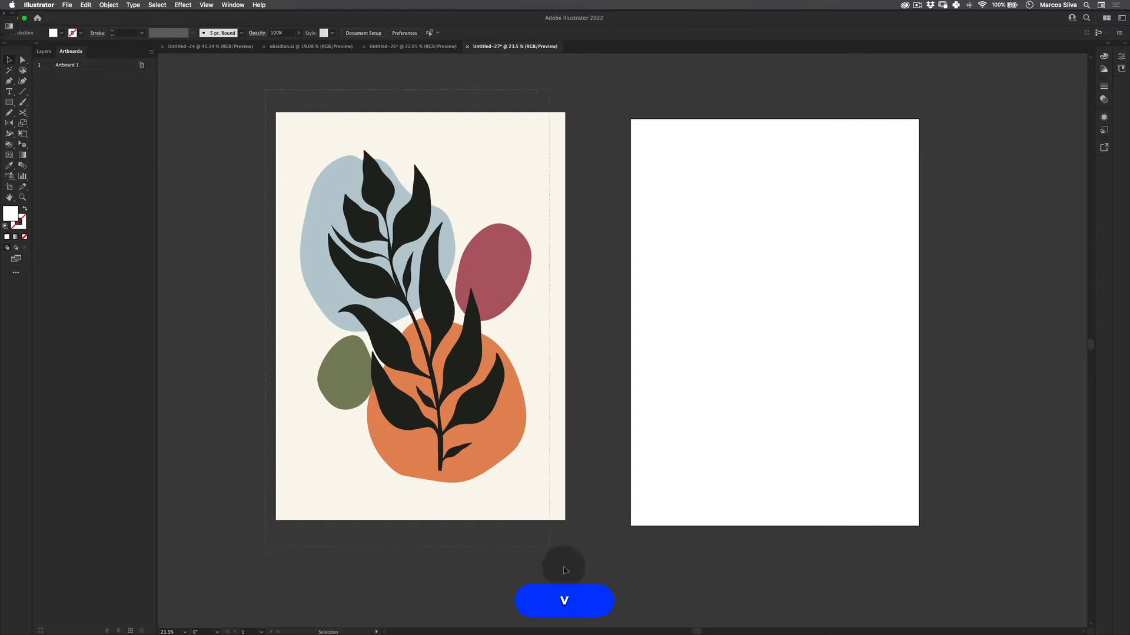
pyautogui.press('z')
pyautogui.moveTo(554, 428); pyautogui.dragTo(485, 432)
pyautogui.press('v')
pyautogui.moveTo(478, 416); pyautogui.dragTo(328, 420)
# Step: Draw a straight vertical line about 1264 px long near the middle of the blank artboard
pyautogui.press('space')
pyautogui.moveTo(613, 407); pyautogui.dragTo(460, 370)
pyautogui.press('z')
pyautogui.moveTo(540, 317); pyautogui.dragTo(610, 302)
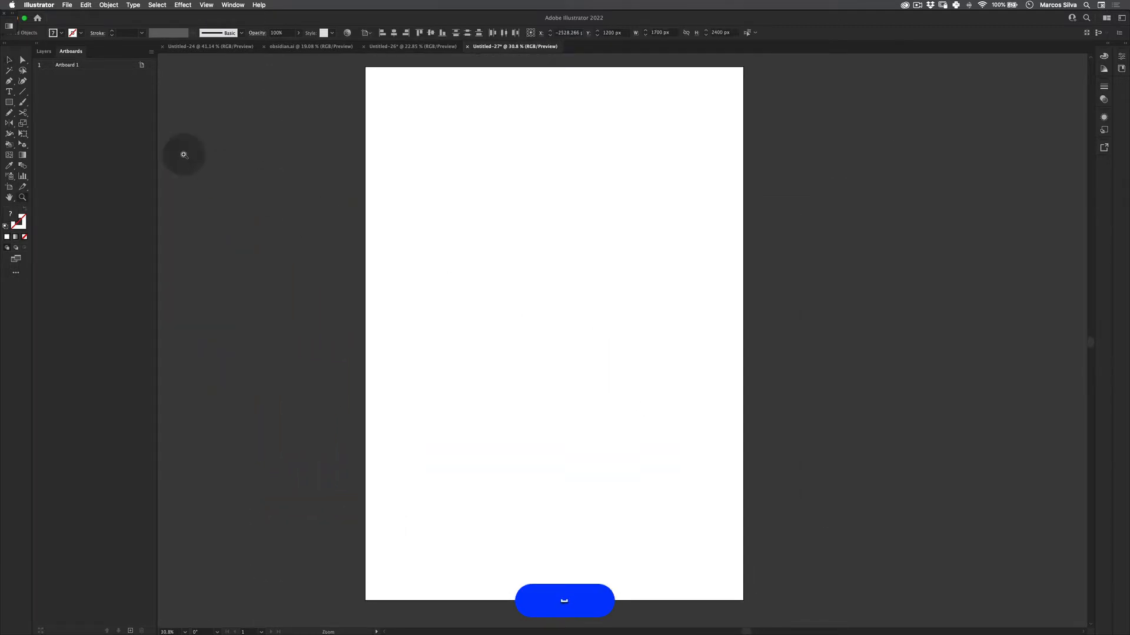
pyautogui.click(22, 92)
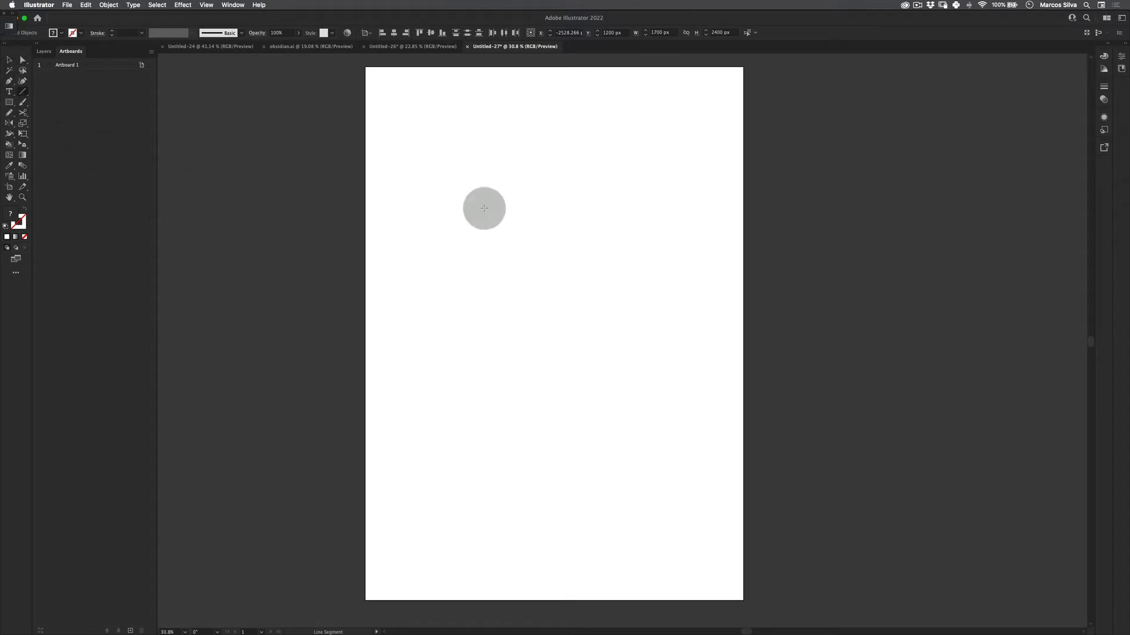
pyautogui.moveTo(546, 179); pyautogui.dragTo(550, 459)
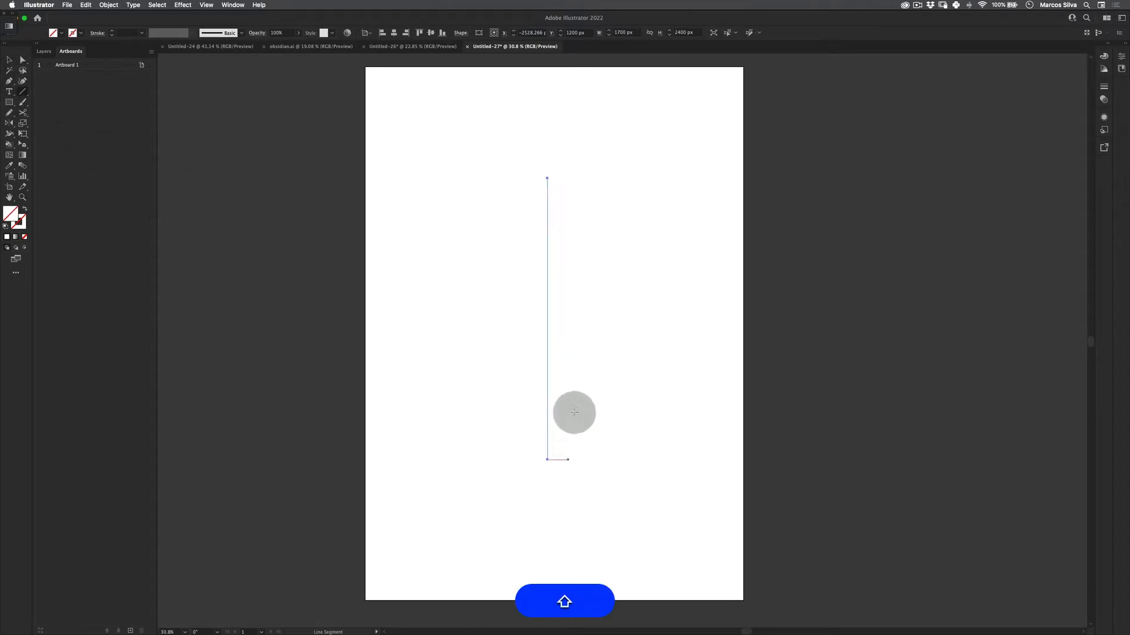
# Step: Set the vertical line's stroke weight to 16 pt
pyautogui.press('v')
pyautogui.click(142, 33)
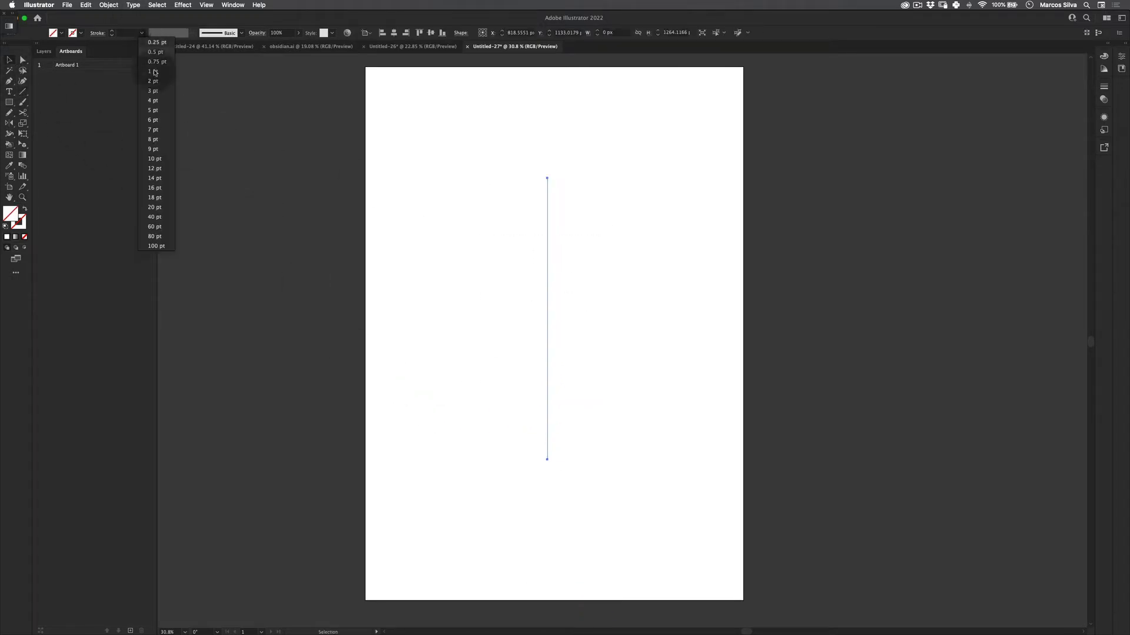
pyautogui.click(166, 162)
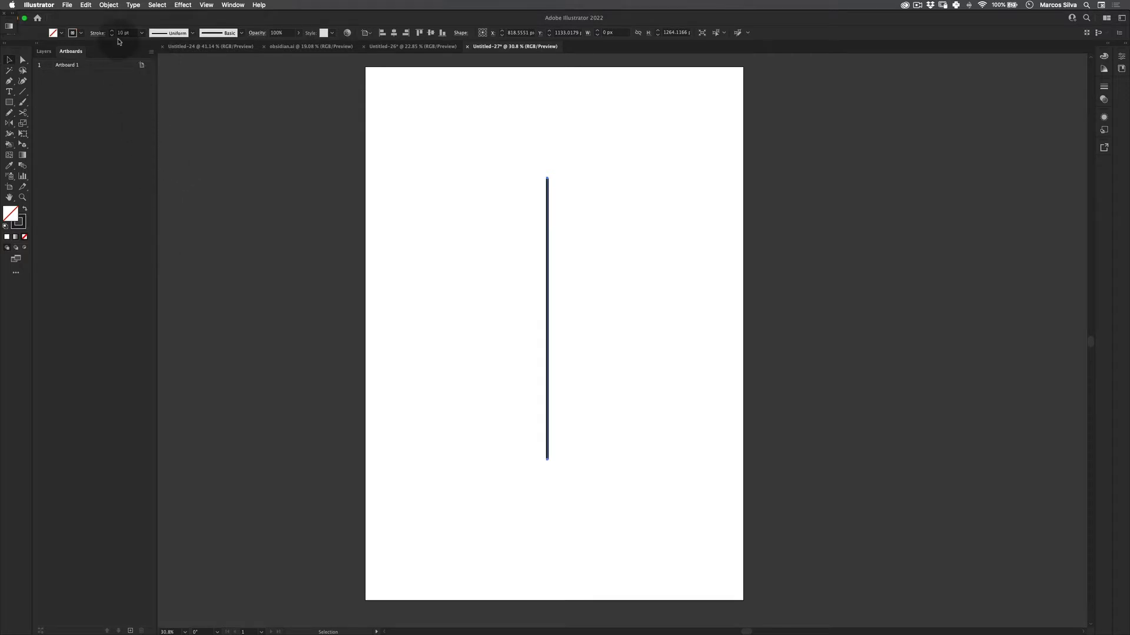
pyautogui.click(143, 33)
pyautogui.click(171, 192)
pyautogui.press('v')
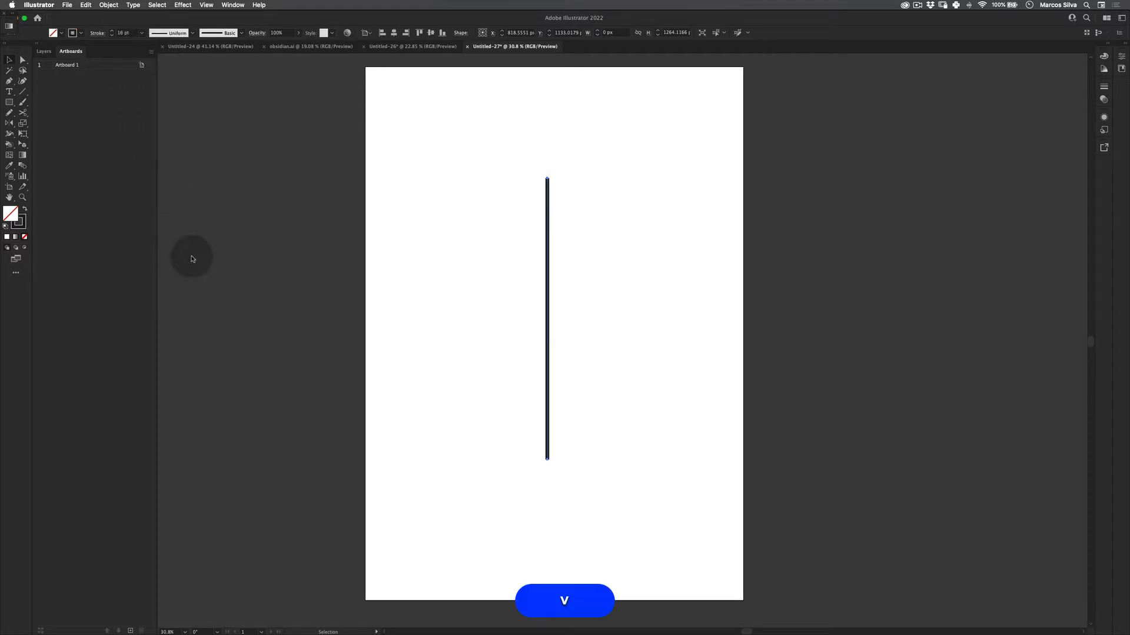
# Step: Shift the vertical line slightly right and down, to about X 866 px and Y 1143 px
pyautogui.click(588, 295)
pyautogui.moveTo(585, 134); pyautogui.dragTo(461, 482)
pyautogui.moveTo(547, 300); pyautogui.dragTo(558, 307)
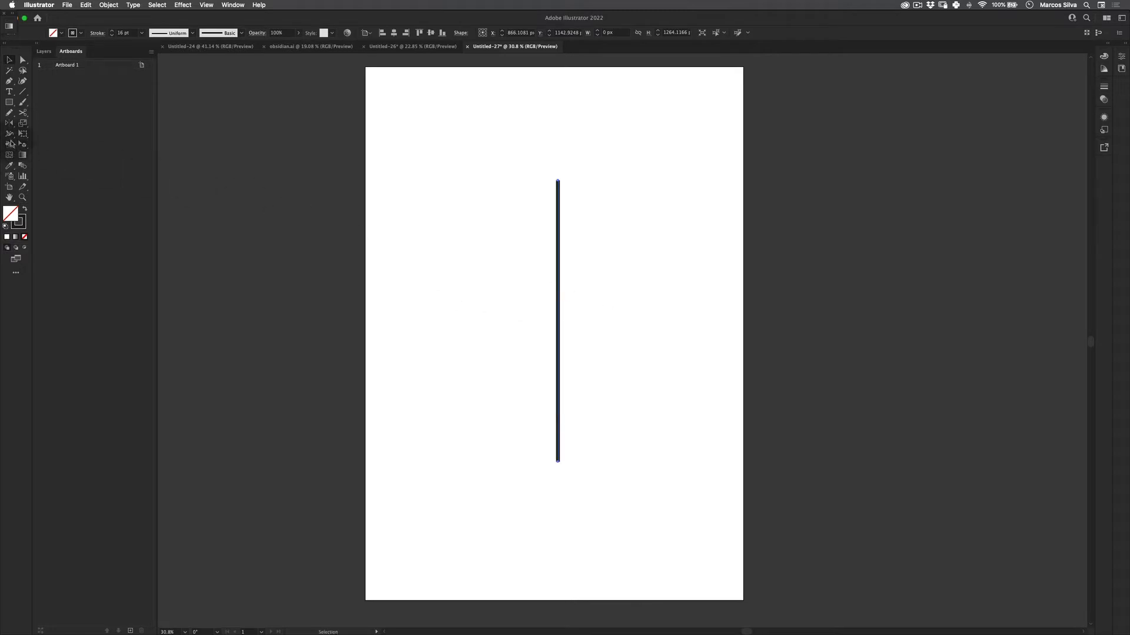
# Step: With the Width tool, bulge the line's lower half to about 321 px wide and narrow it to a thin stem at the base
pyautogui.moveTo(12, 136); pyautogui.dragTo(41, 131)
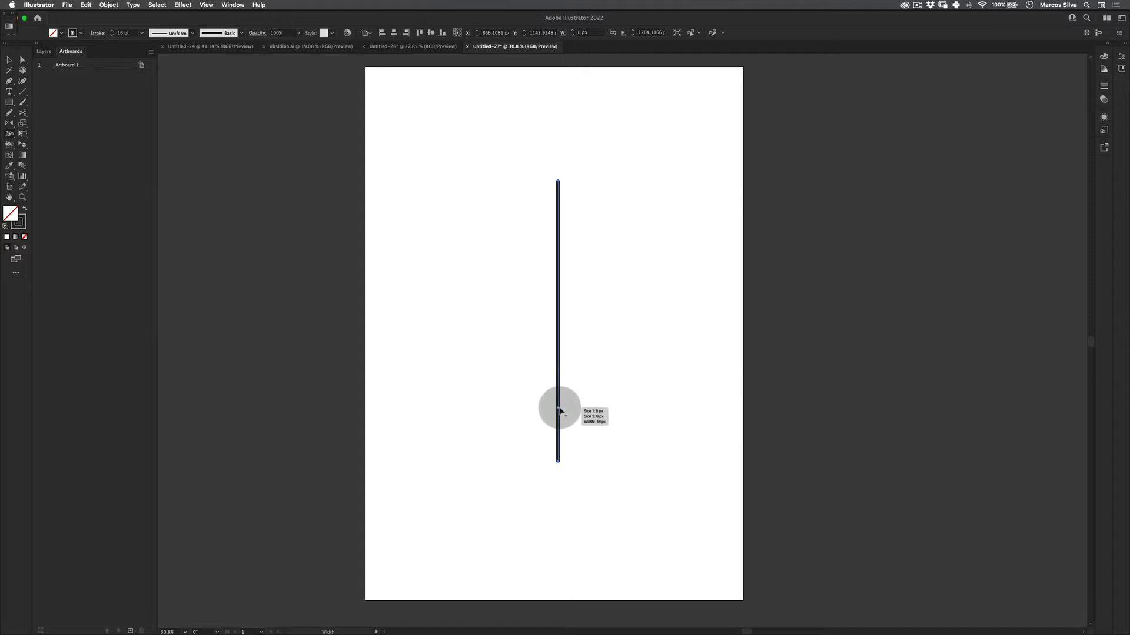
pyautogui.moveTo(559, 409)
pyautogui.mouseDown()
pyautogui.moveTo(590, 396)
pyautogui.moveTo(569, 418)
pyautogui.moveTo(586, 407)
pyautogui.mouseUp()
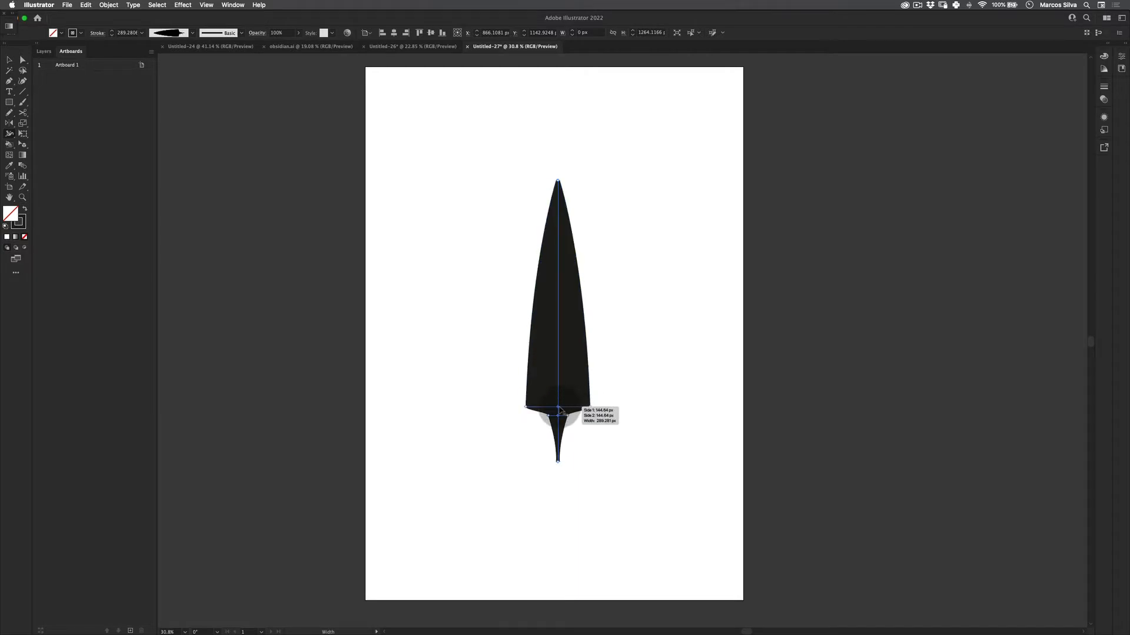
pyautogui.moveTo(556, 335); pyautogui.dragTo(556, 335)
pyautogui.moveTo(557, 416); pyautogui.dragTo(562, 423)
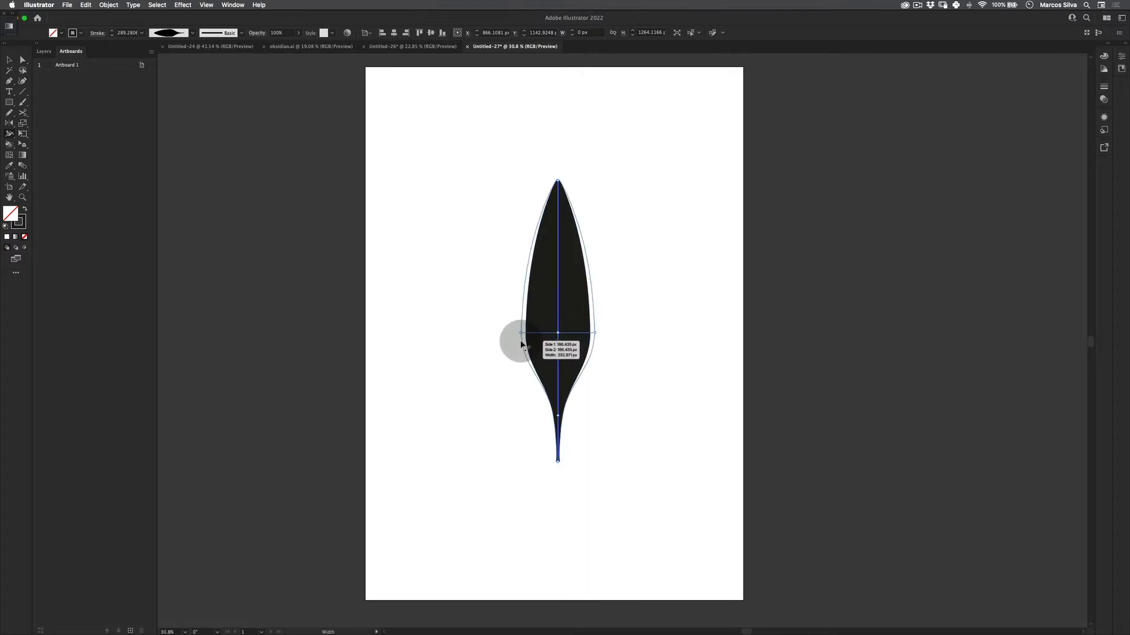
pyautogui.moveTo(527, 352)
pyautogui.mouseDown()
pyautogui.moveTo(521, 333)
pyautogui.moveTo(559, 349)
pyautogui.mouseUp()
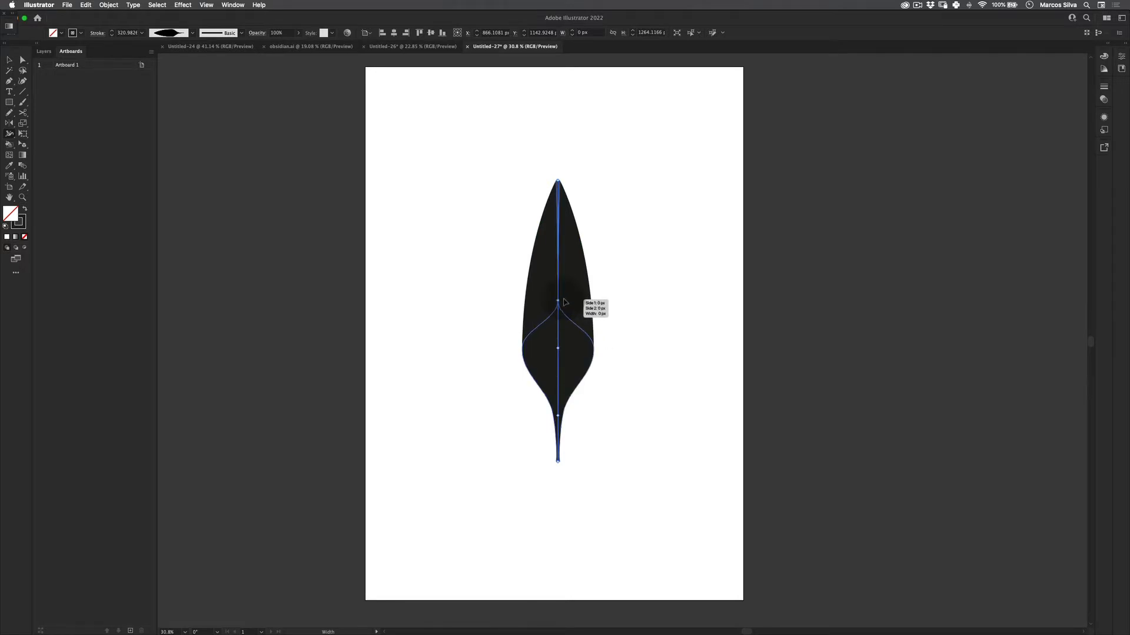
# Step: Add width points along the line's upper half to shape wavy leaf edges and taper the tip to a sharp point
pyautogui.moveTo(556, 303)
pyautogui.mouseDown()
pyautogui.moveTo(521, 316)
pyautogui.moveTo(530, 307)
pyautogui.mouseUp()
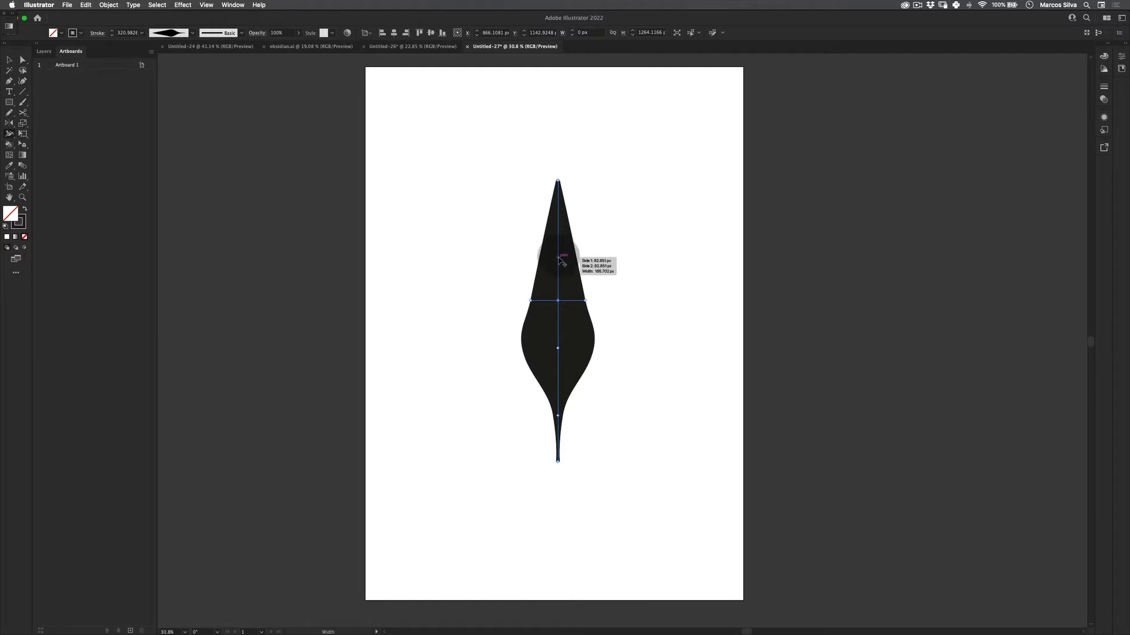
pyautogui.moveTo(559, 256); pyautogui.dragTo(555, 226)
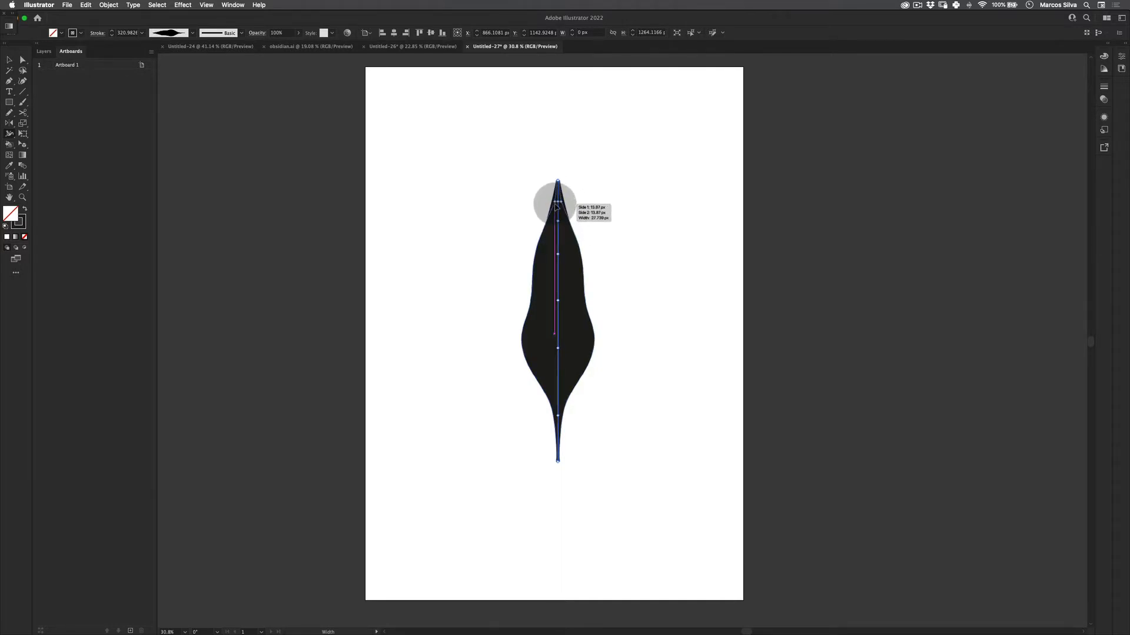
pyautogui.moveTo(554, 204); pyautogui.dragTo(555, 204)
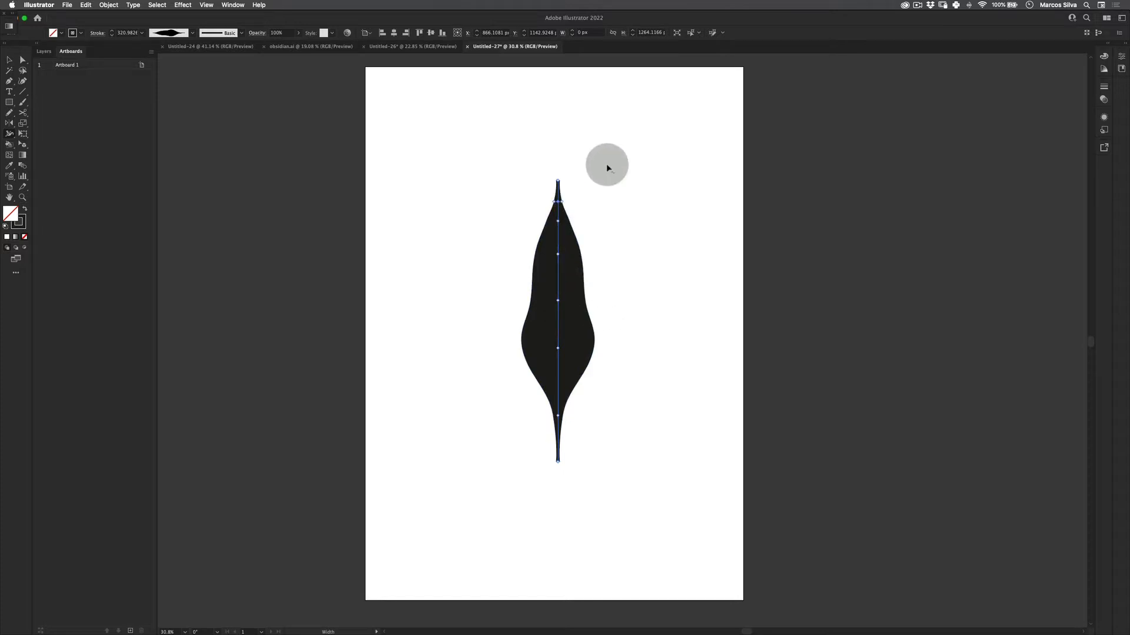
pyautogui.press('v')
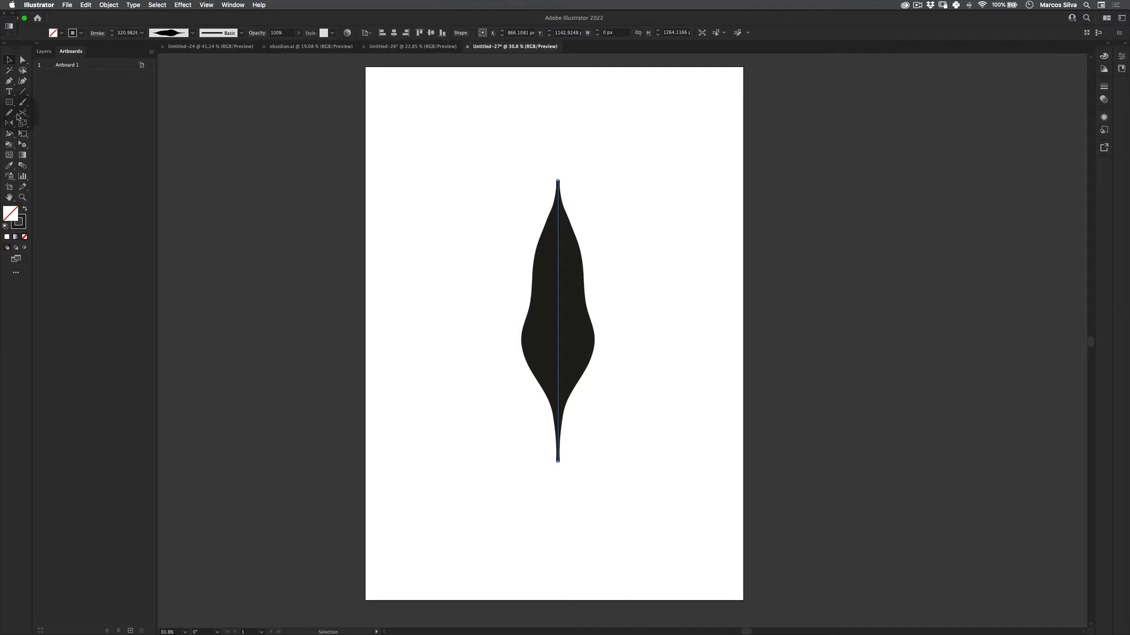
pyautogui.click(9, 133)
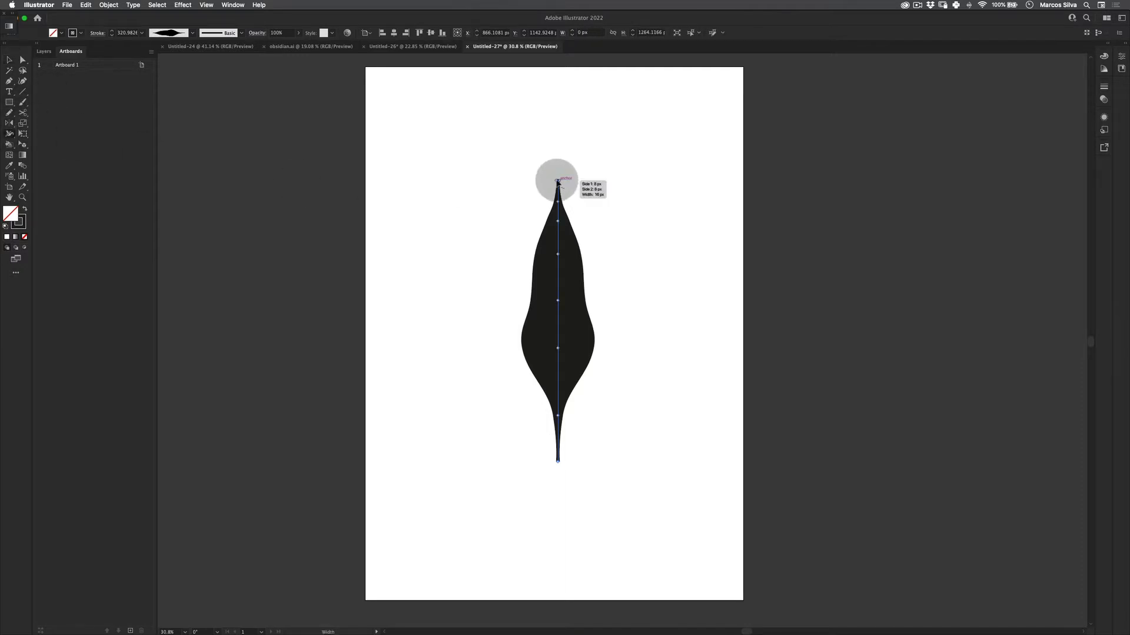
pyautogui.press('v')
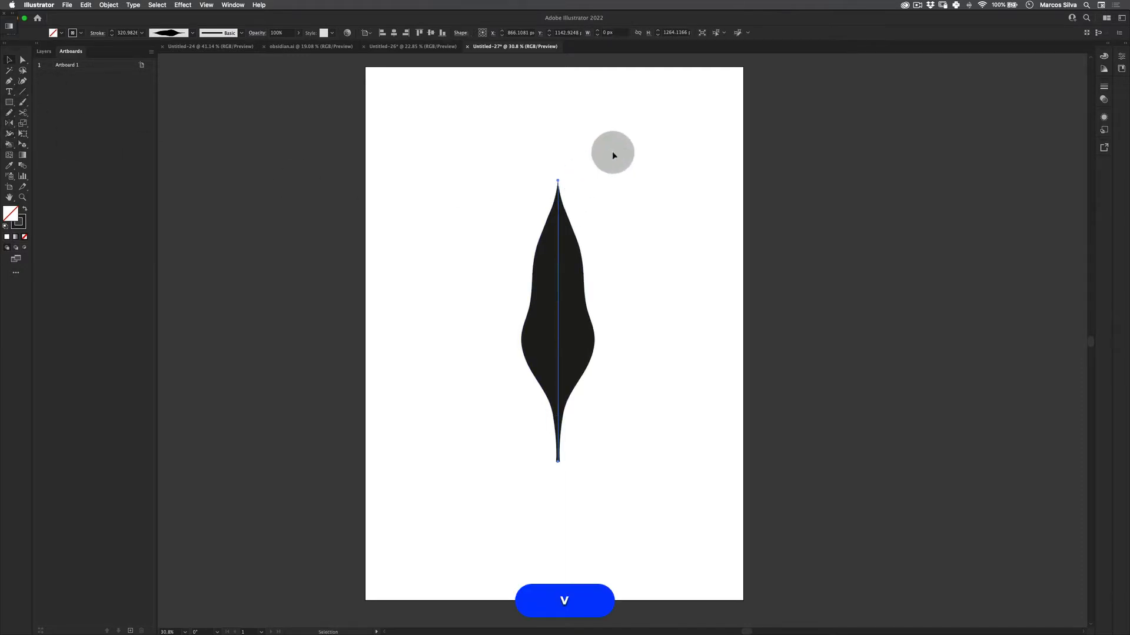
# Step: Move the leaf shape off the artboard to the empty canvas on its right
pyautogui.press('z')
pyautogui.keyDown('alt'); pyautogui.click(515, 341); pyautogui.keyUp('alt')
pyautogui.moveTo(515, 342); pyautogui.dragTo(554, 357)
pyautogui.press('v')
pyautogui.moveTo(588, 294); pyautogui.dragTo(847, 268)
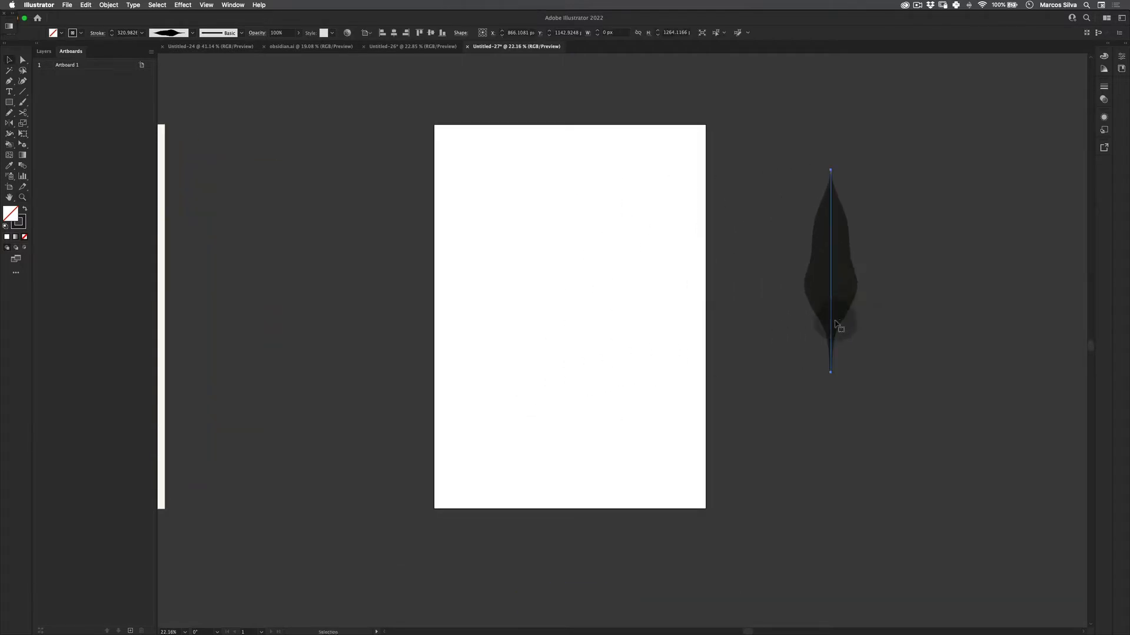
# Step: Create an Art Brush from the leaf shape, keeping the default name and the Stretch to Fit Stroke Length scaling
pyautogui.press('space')
pyautogui.moveTo(653, 339); pyautogui.dragTo(511, 356)
pyautogui.moveTo(457, 325); pyautogui.dragTo(497, 315)
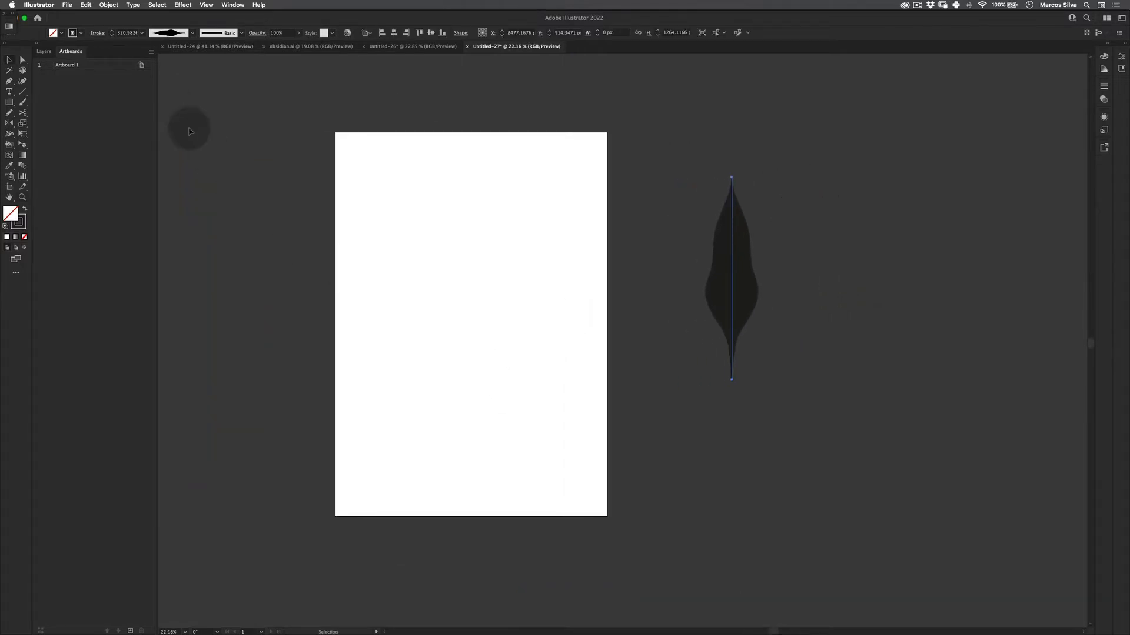
pyautogui.click(241, 5)
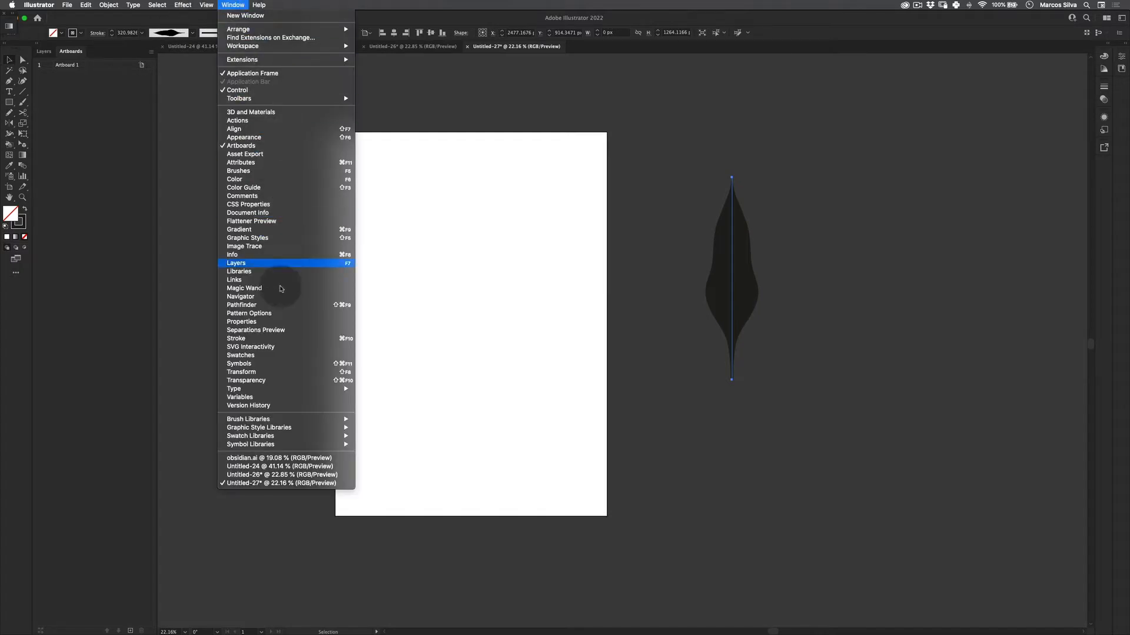
pyautogui.click(301, 172)
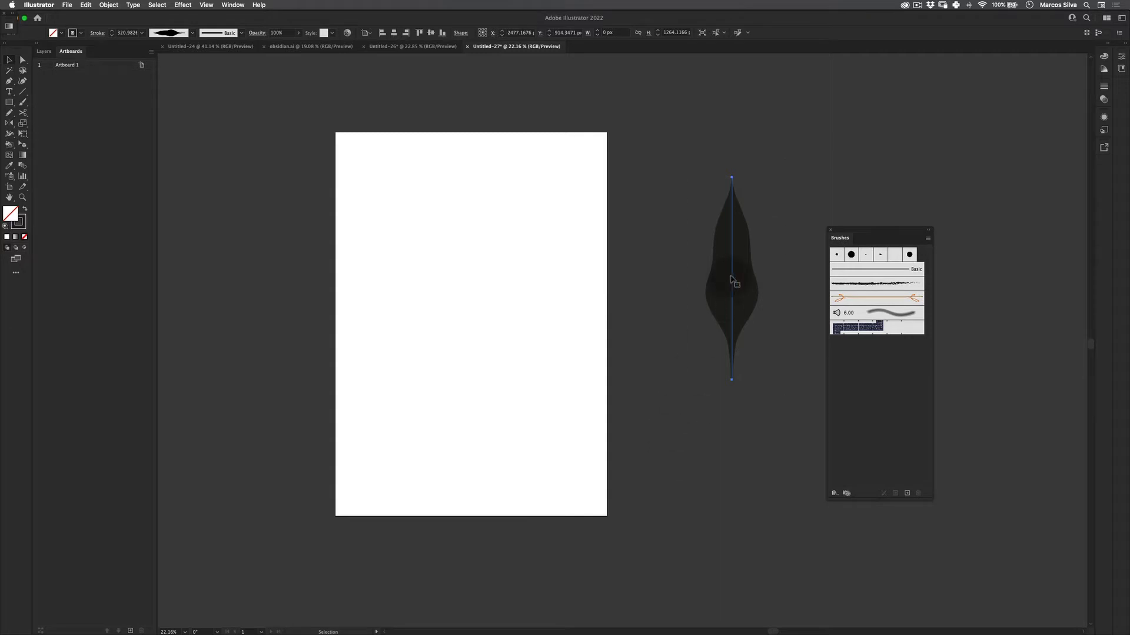
pyautogui.moveTo(735, 285)
pyautogui.mouseDown()
pyautogui.moveTo(552, 331)
pyautogui.moveTo(475, 319)
pyautogui.moveTo(817, 396)
pyautogui.moveTo(870, 389)
pyautogui.mouseUp()
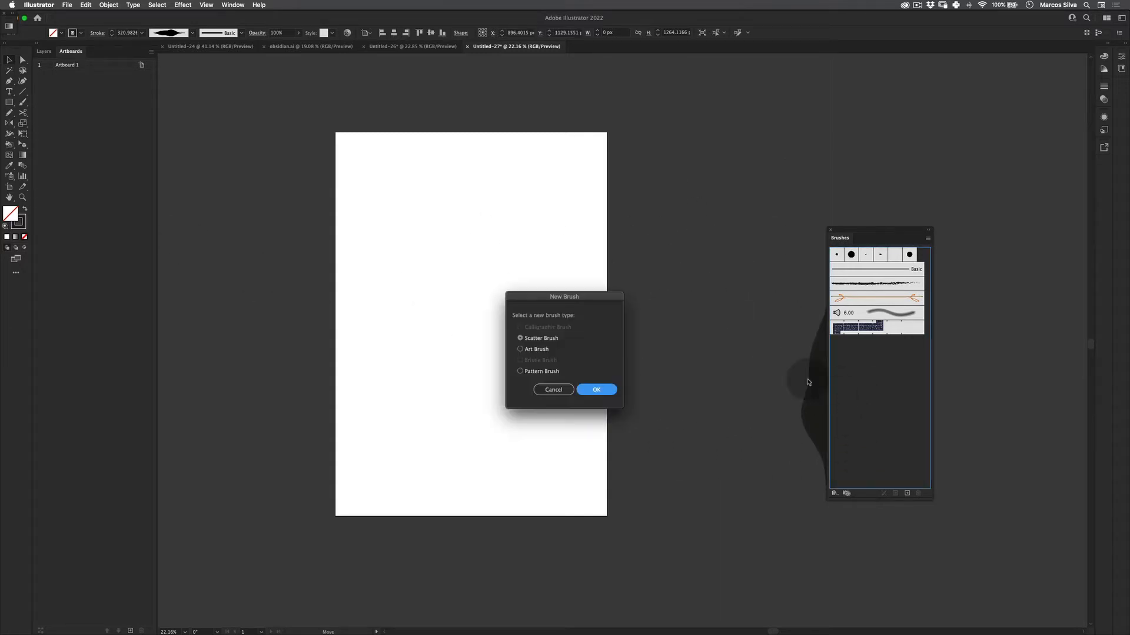
pyautogui.click(536, 349)
pyautogui.click(596, 390)
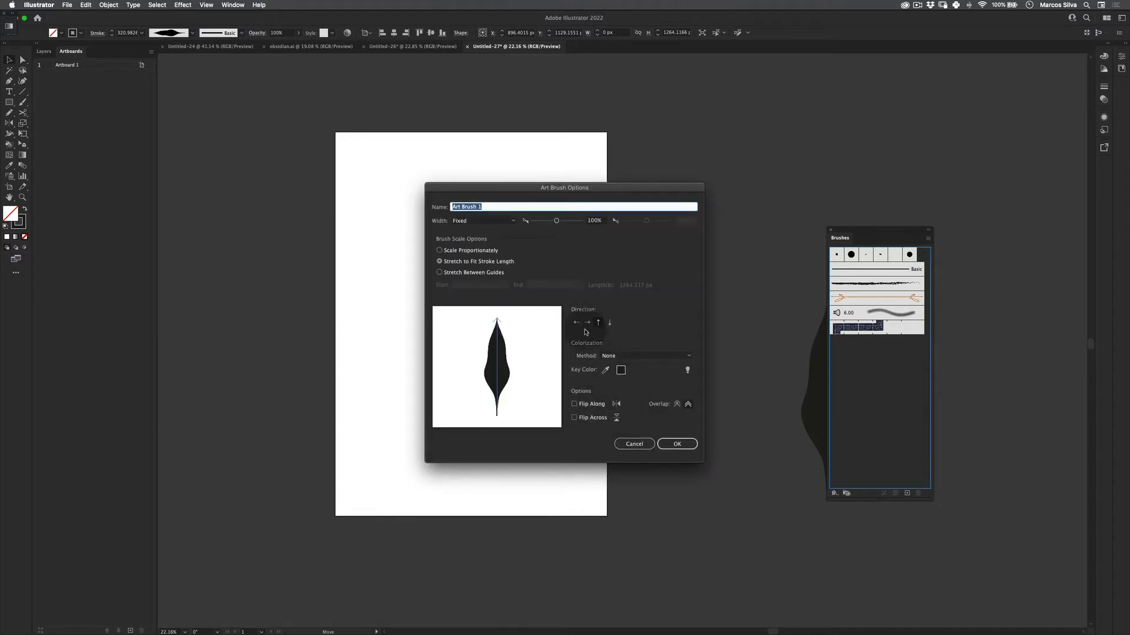
pyautogui.click(678, 446)
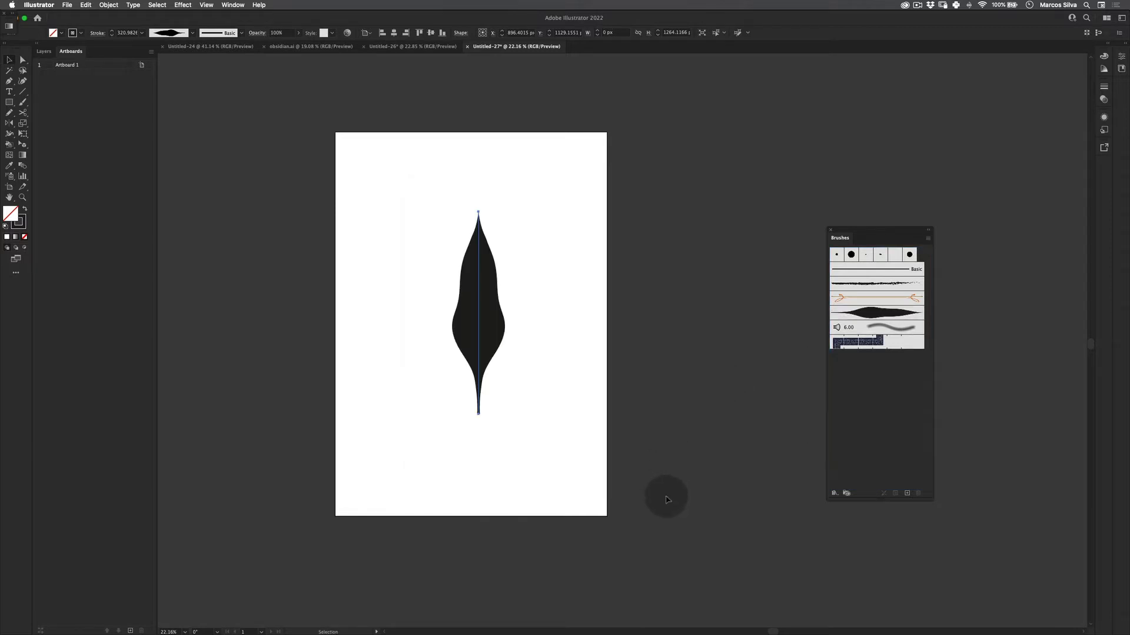
# Step: Clear the artboard by moving the leaf shape off it to the upper right and relocating the Brushes palette beside it
pyautogui.press('v')
pyautogui.moveTo(495, 302)
pyautogui.mouseDown()
pyautogui.moveTo(796, 179)
pyautogui.moveTo(803, 191)
pyautogui.mouseUp()
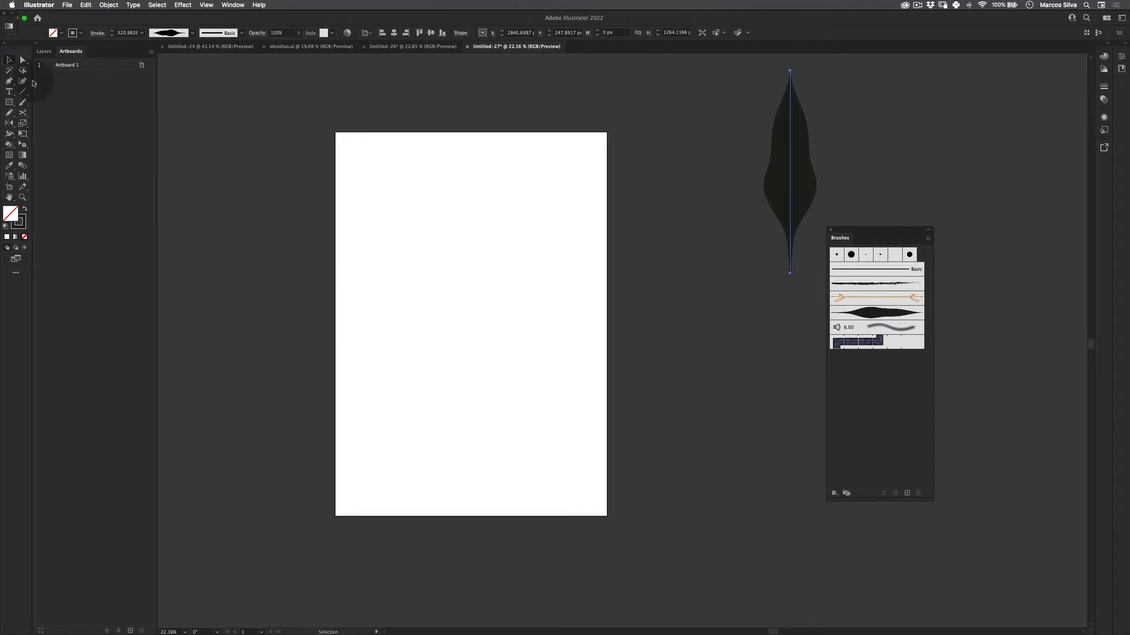
pyautogui.click(10, 113)
pyautogui.moveTo(320, 260); pyautogui.dragTo(638, 259)
pyautogui.press('space')
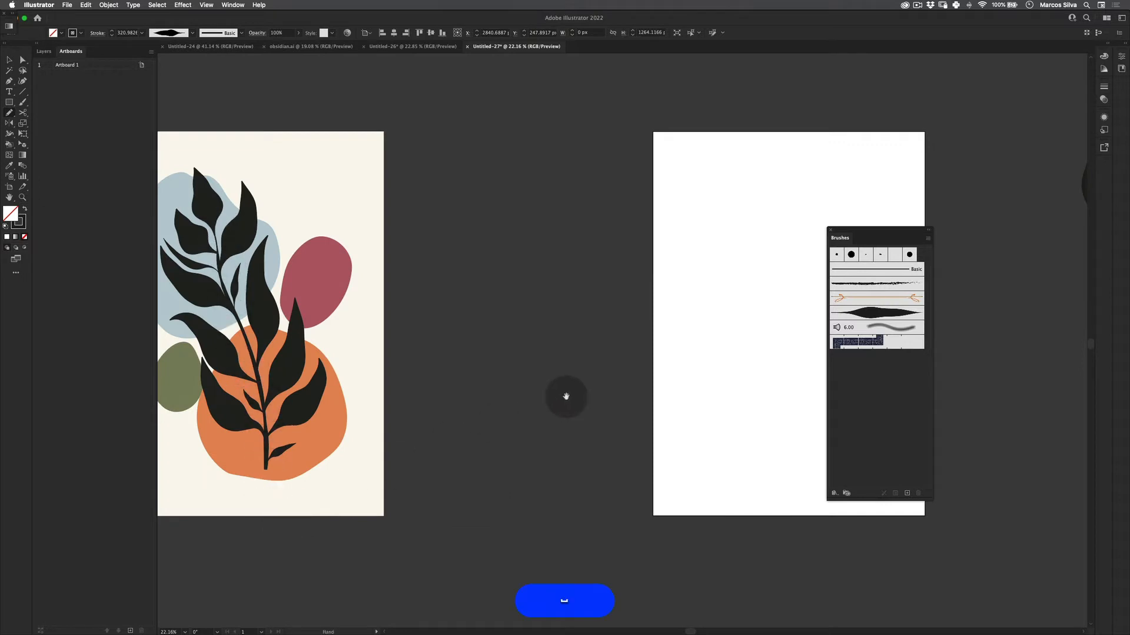
pyautogui.moveTo(565, 396); pyautogui.dragTo(265, 378)
pyautogui.moveTo(512, 323)
pyautogui.mouseDown()
pyautogui.moveTo(569, 352)
pyautogui.moveTo(572, 323)
pyautogui.mouseUp()
pyautogui.press('z')
pyautogui.press('space')
pyautogui.moveTo(890, 238)
pyautogui.mouseDown()
pyautogui.moveTo(945, 260)
pyautogui.moveTo(1012, 258)
pyautogui.mouseUp()
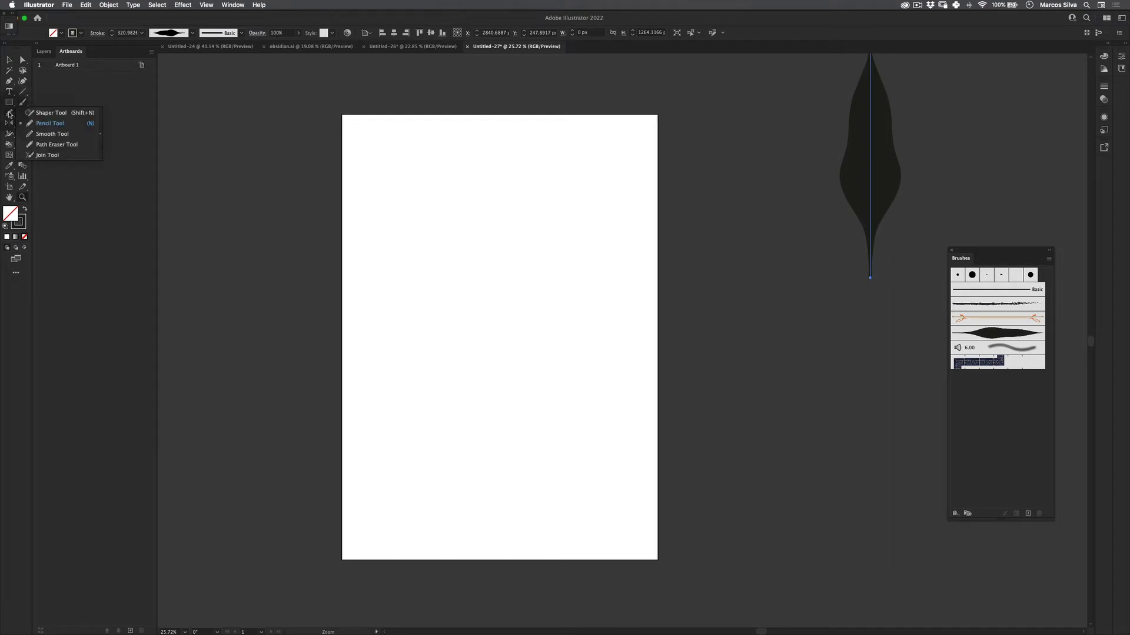
# Step: Draw a winding stem down the artboard with the Pencil tool and set its stroke weight to 18 pt
pyautogui.click(50, 123)
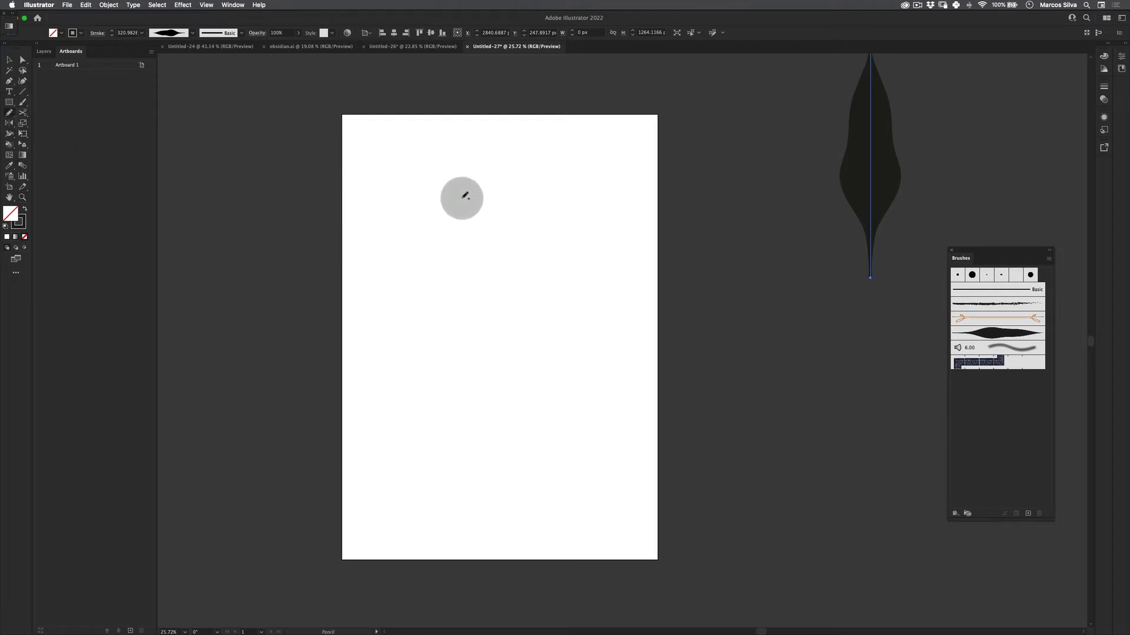
pyautogui.moveTo(432, 187)
pyautogui.mouseDown()
pyautogui.moveTo(461, 208)
pyautogui.moveTo(487, 374)
pyautogui.moveTo(539, 446)
pyautogui.moveTo(542, 520)
pyautogui.mouseUp()
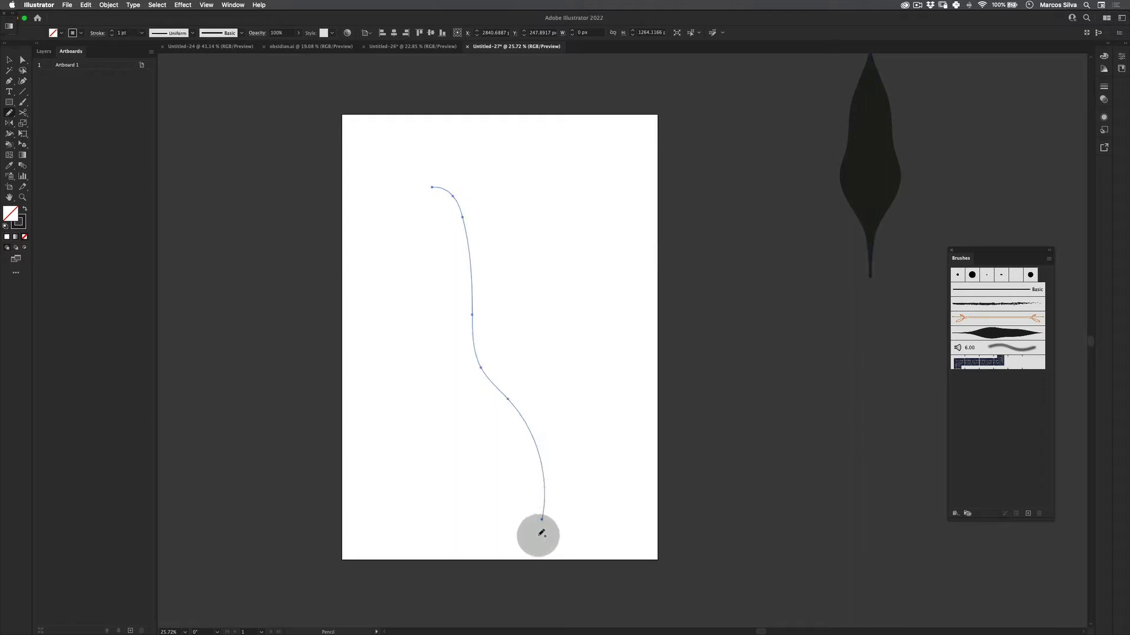
pyautogui.click(141, 33)
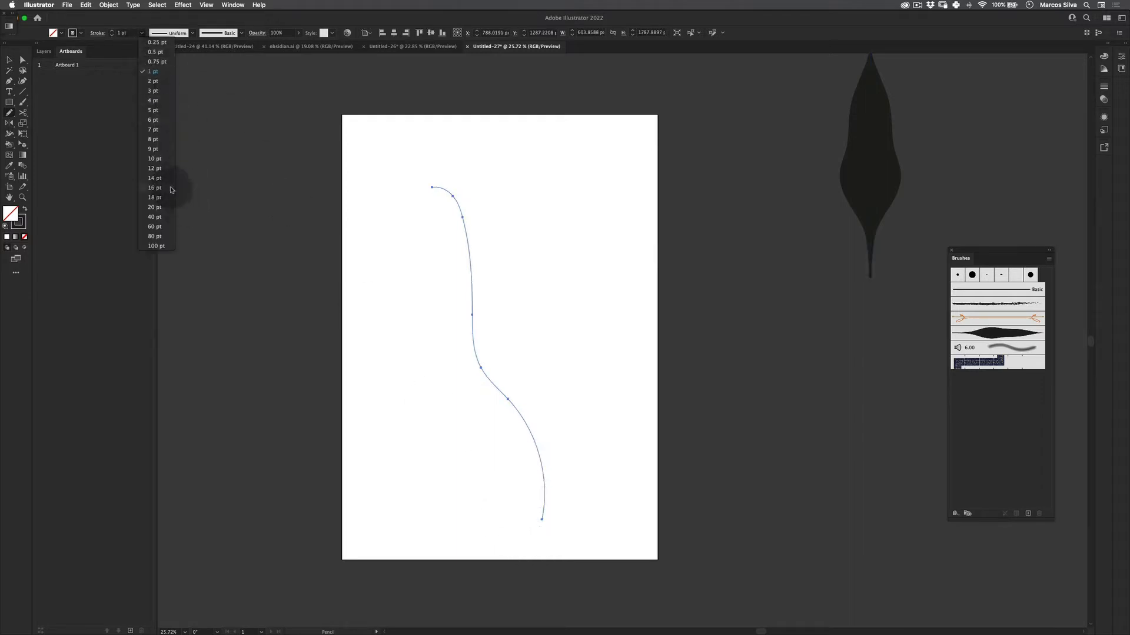
pyautogui.click(164, 170)
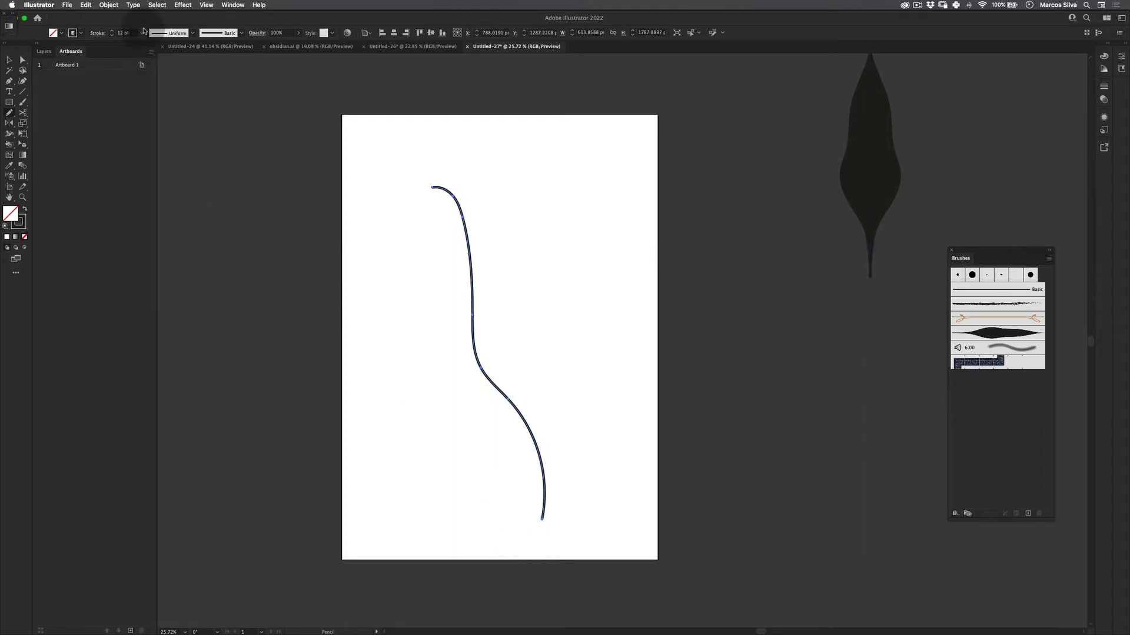
pyautogui.click(142, 33)
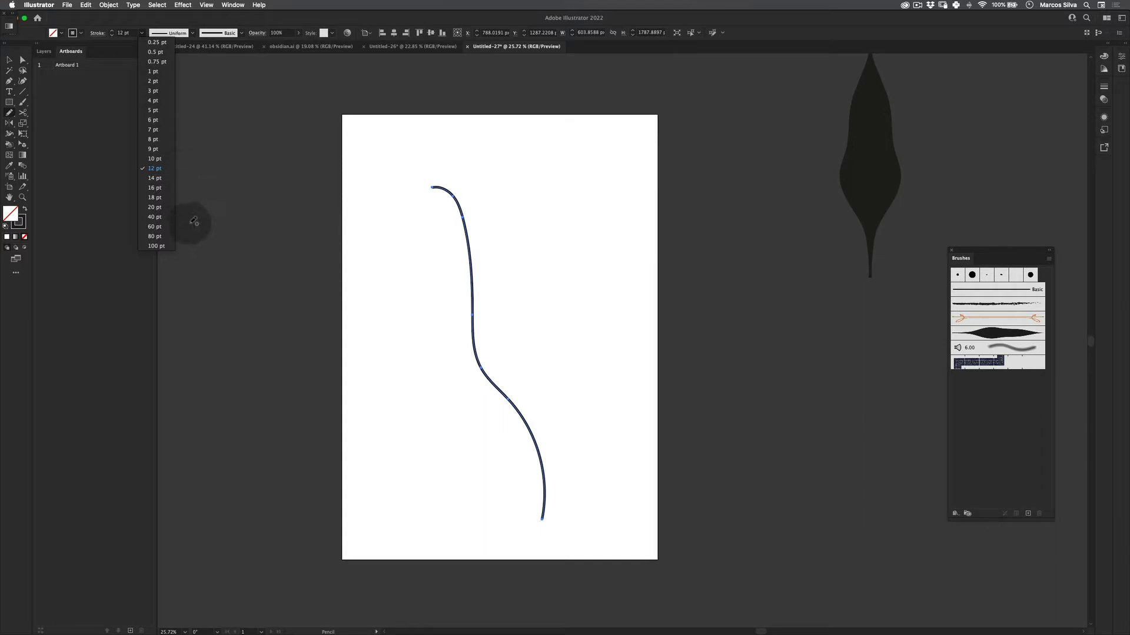
pyautogui.click(168, 201)
pyautogui.press('v')
pyautogui.click(520, 378)
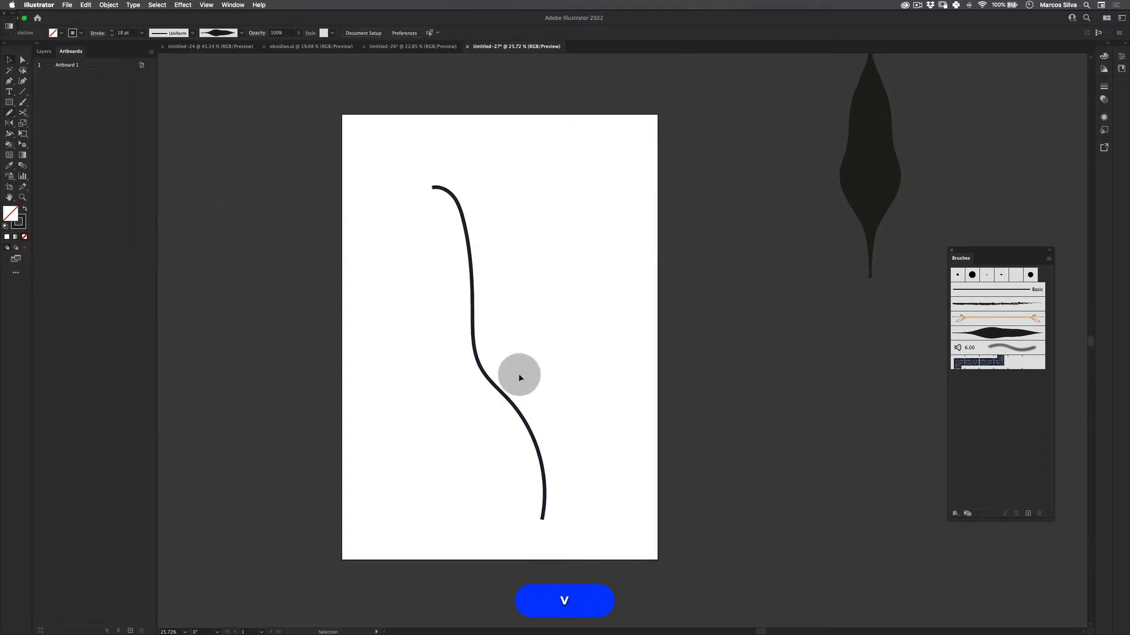
# Step: Paint a large leaf on each side of the stem's lower part with the Paintbrush and the leaf art brush
pyautogui.moveTo(824, 193); pyautogui.dragTo(811, 207)
pyautogui.press('b')
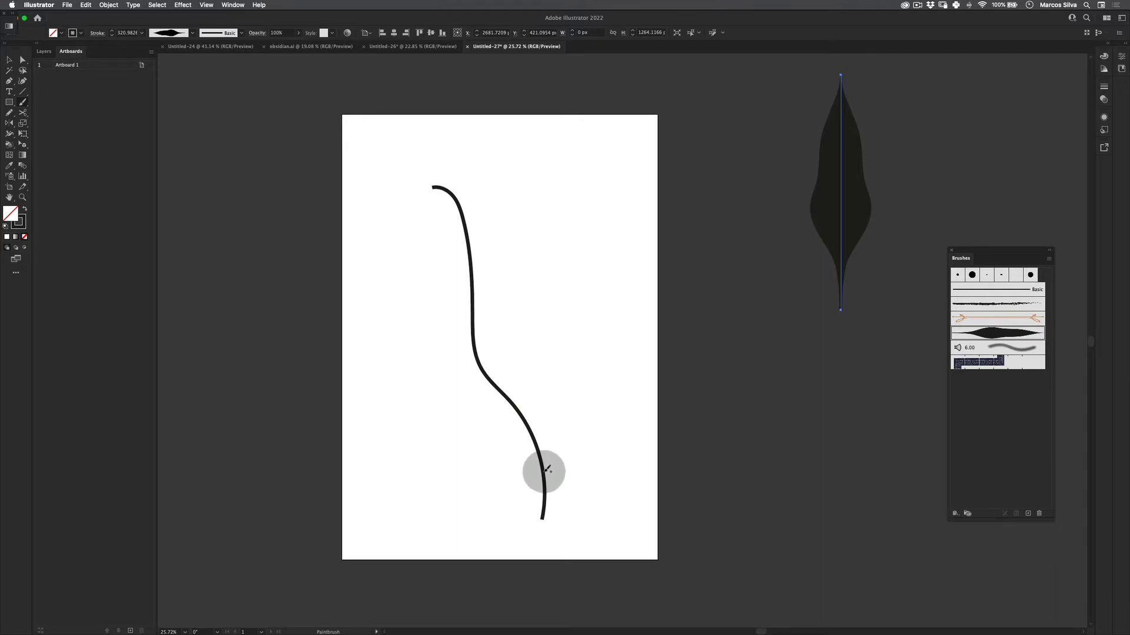
pyautogui.moveTo(545, 471); pyautogui.dragTo(598, 366)
pyautogui.press('super+z')
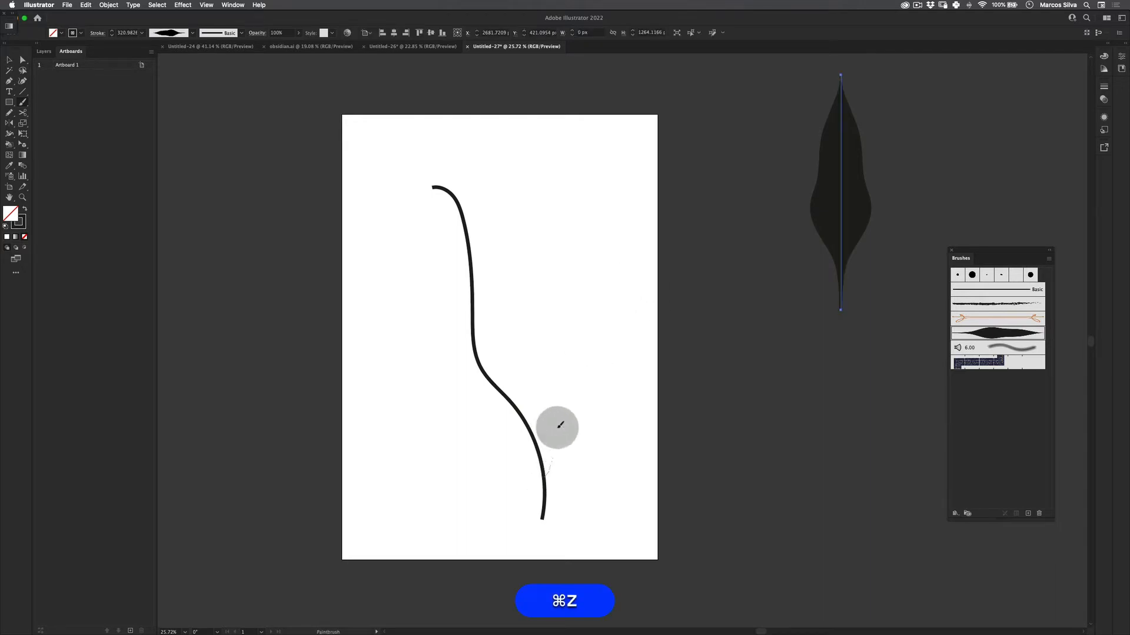
pyautogui.moveTo(559, 425); pyautogui.dragTo(611, 331)
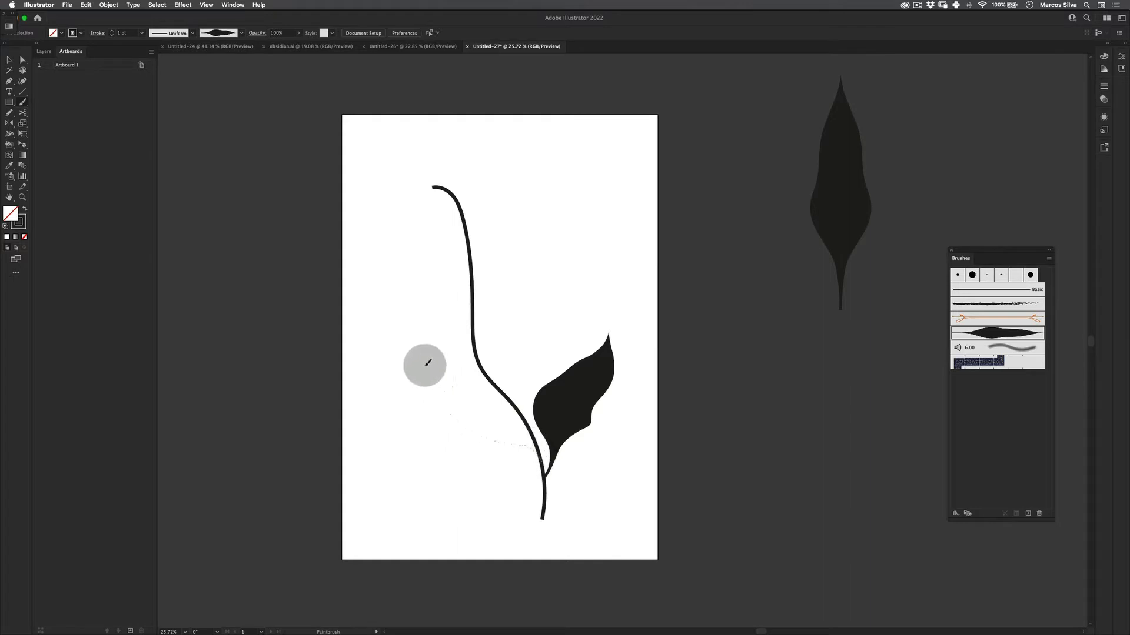
pyautogui.moveTo(429, 361)
pyautogui.mouseDown()
pyautogui.moveTo(533, 468)
pyautogui.moveTo(411, 361)
pyautogui.mouseUp()
pyautogui.press('super+z')
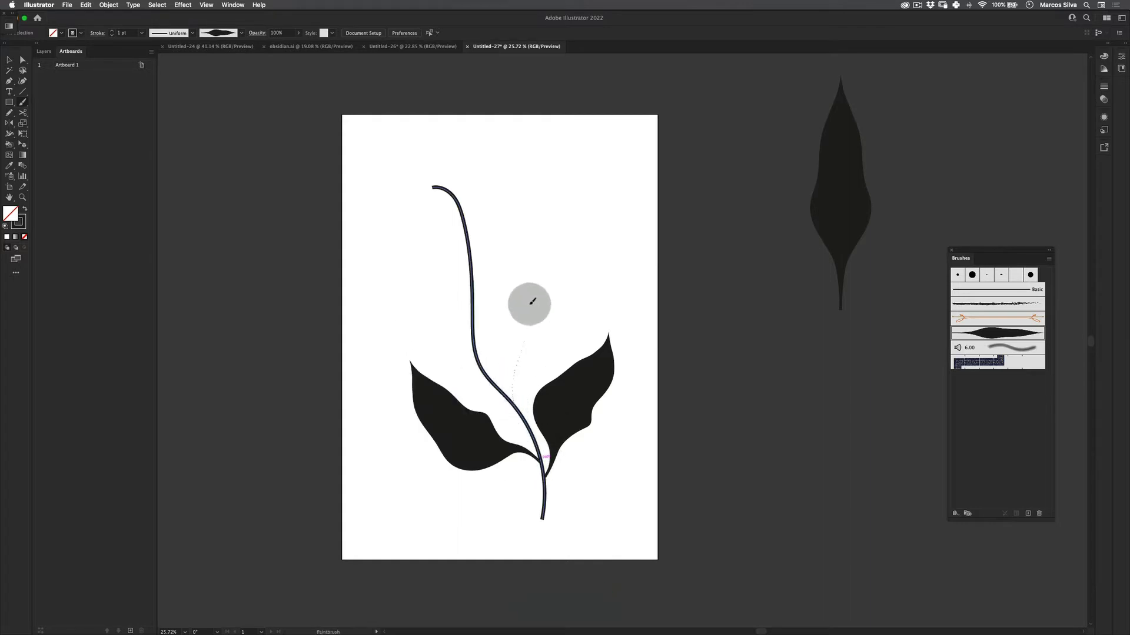
# Step: Paint two more large leaves on the stem's upper half, one on the right side and one higher on the left
pyautogui.moveTo(534, 382); pyautogui.dragTo(495, 317)
pyautogui.press('super+z')
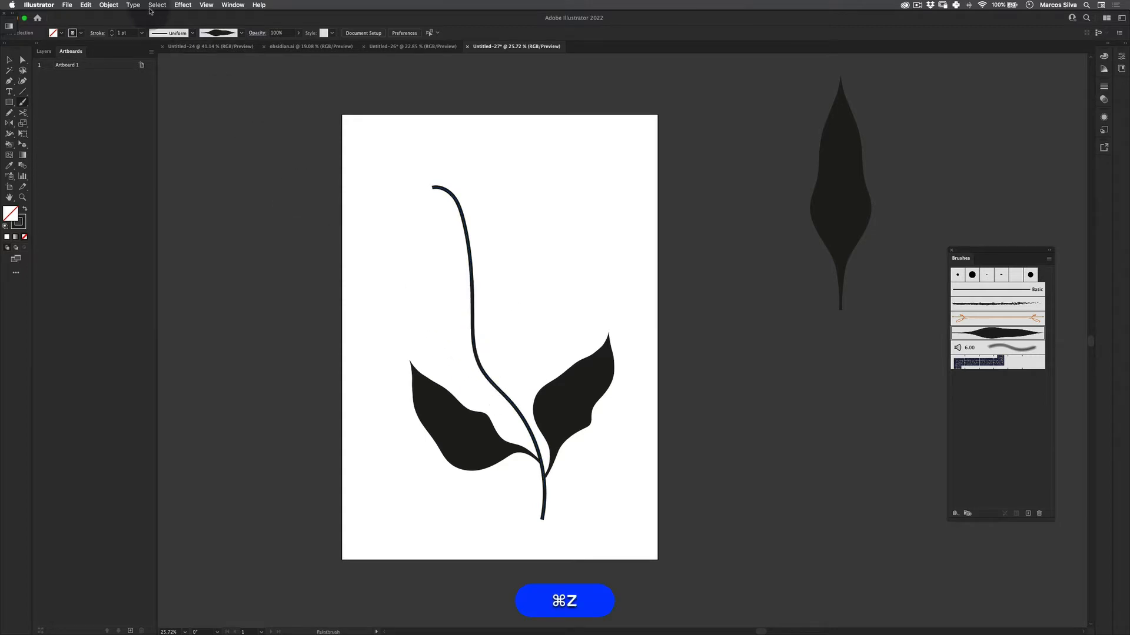
pyautogui.moveTo(476, 321); pyautogui.dragTo(521, 191)
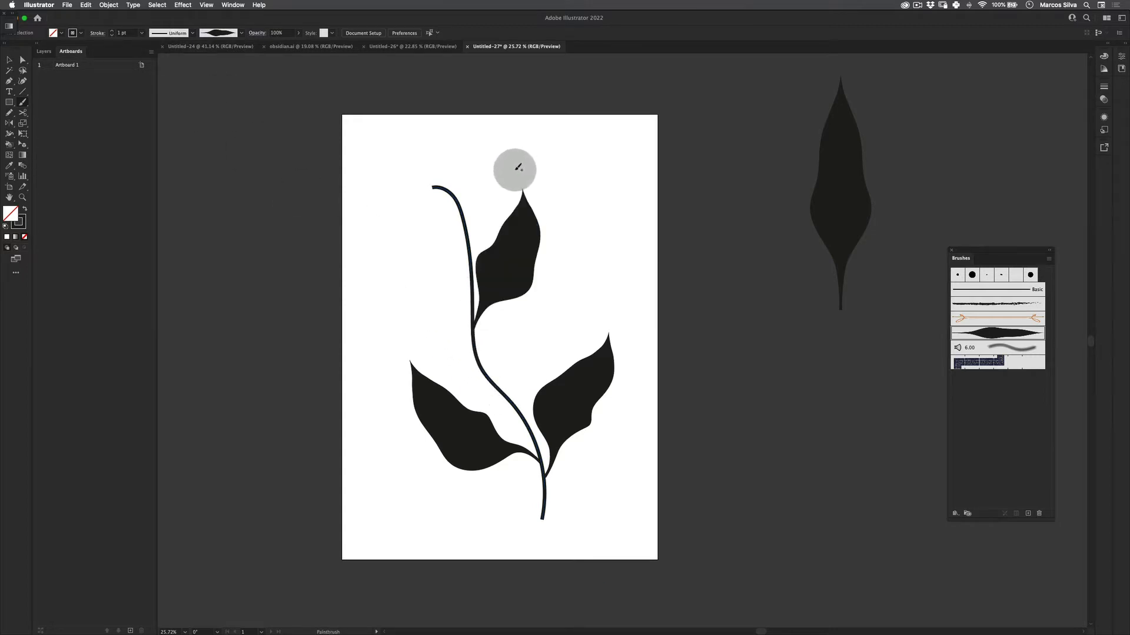
pyautogui.moveTo(470, 238); pyautogui.dragTo(376, 175)
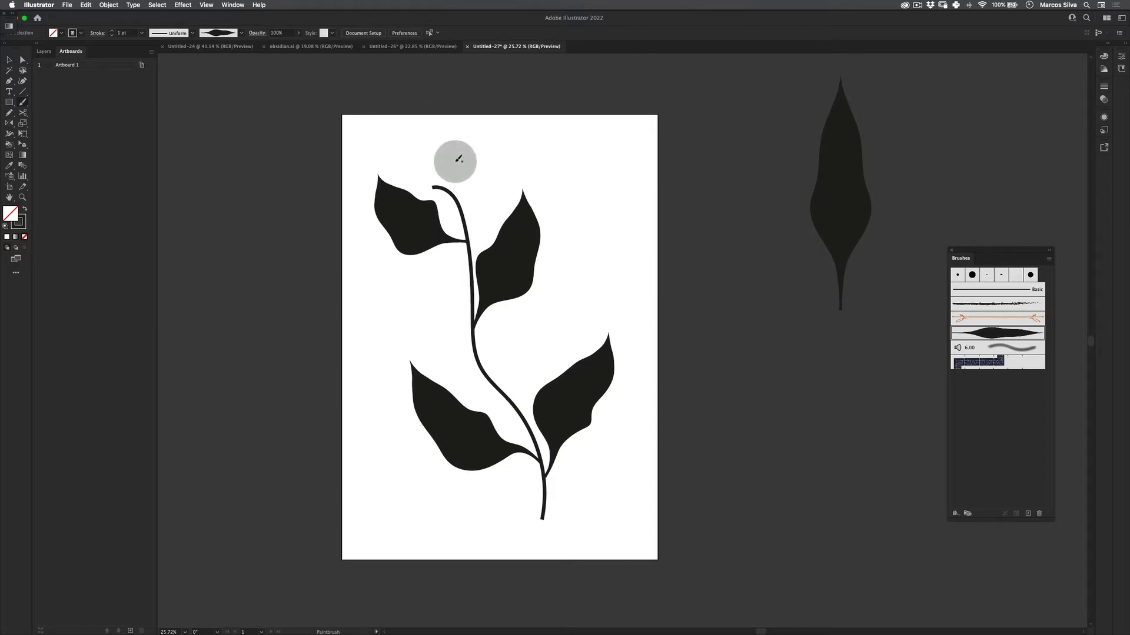
# Step: Try to paint a large upright leaf from the stem's upper end, extending past the artboard's upper edge
pyautogui.moveTo(420, 133); pyautogui.dragTo(415, 116)
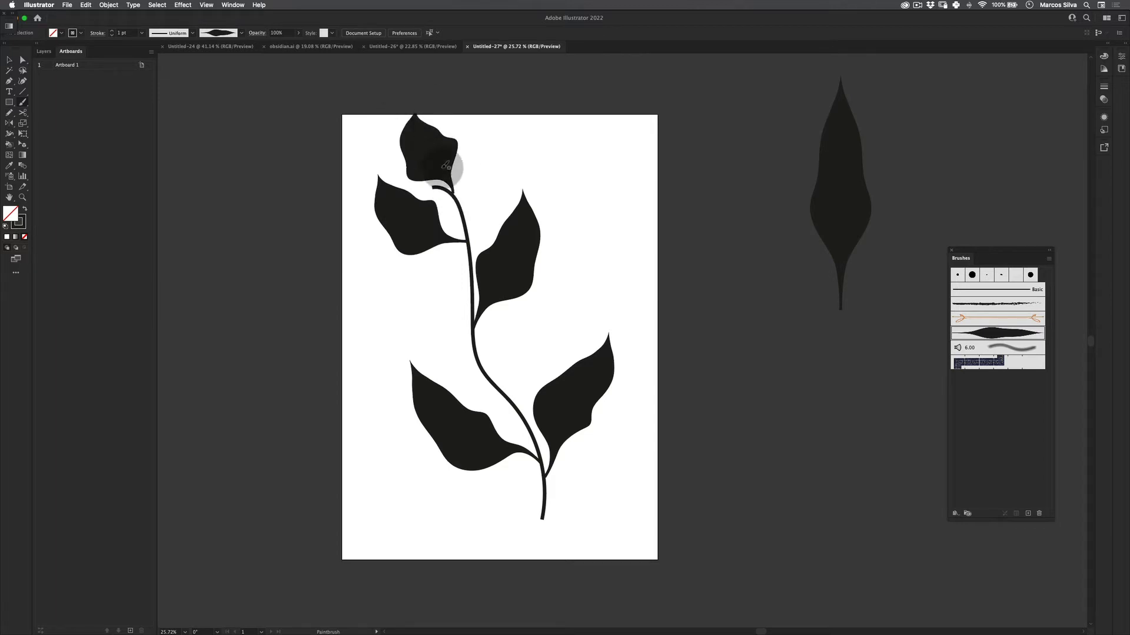
pyautogui.press('super+z')
pyautogui.moveTo(462, 215); pyautogui.dragTo(451, 117)
pyautogui.press('super+z')
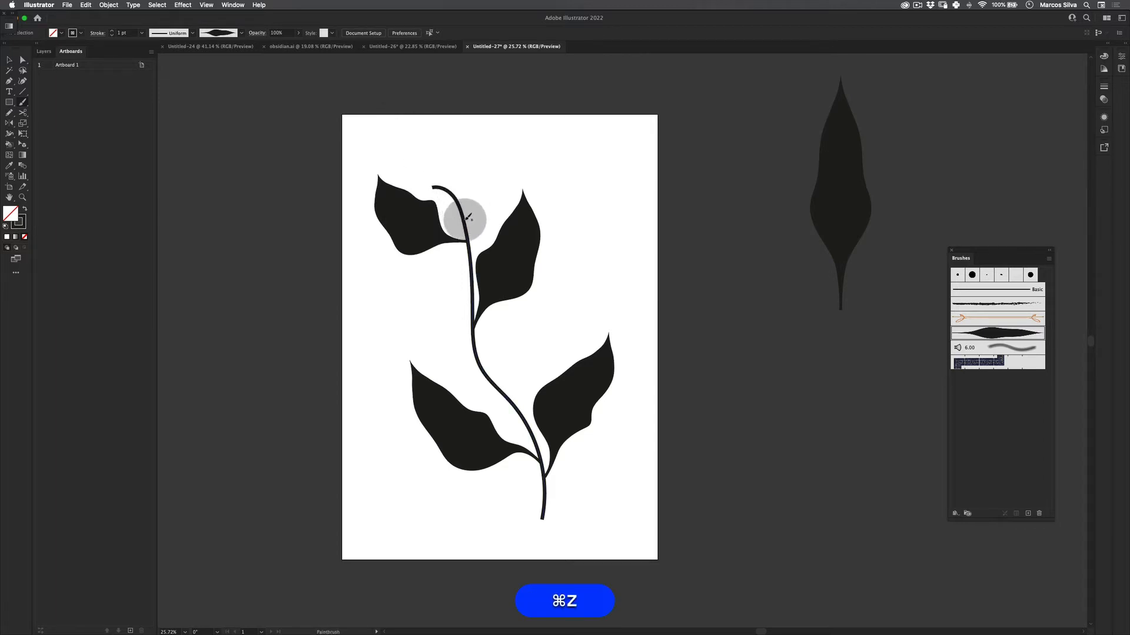
pyautogui.moveTo(467, 218); pyautogui.dragTo(459, 51)
pyautogui.press('v')
pyautogui.scroll(3, 456, 118)
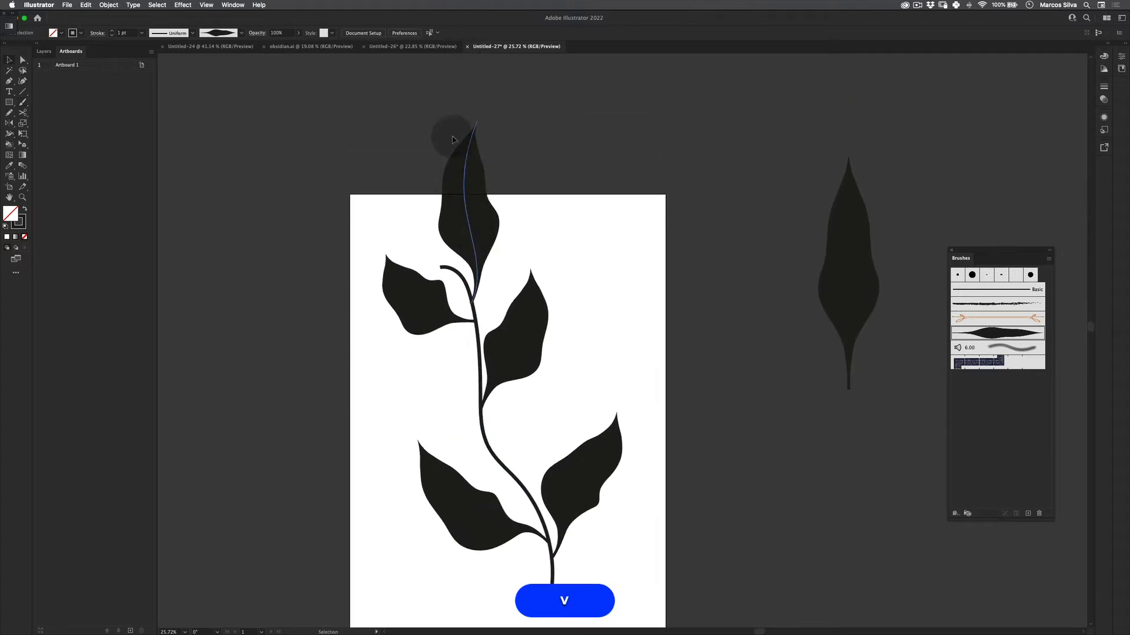
# Step: Set the top leaf's stroke weight to 0.5 pt, then delete that leaf
pyautogui.click(453, 139)
pyautogui.click(142, 33)
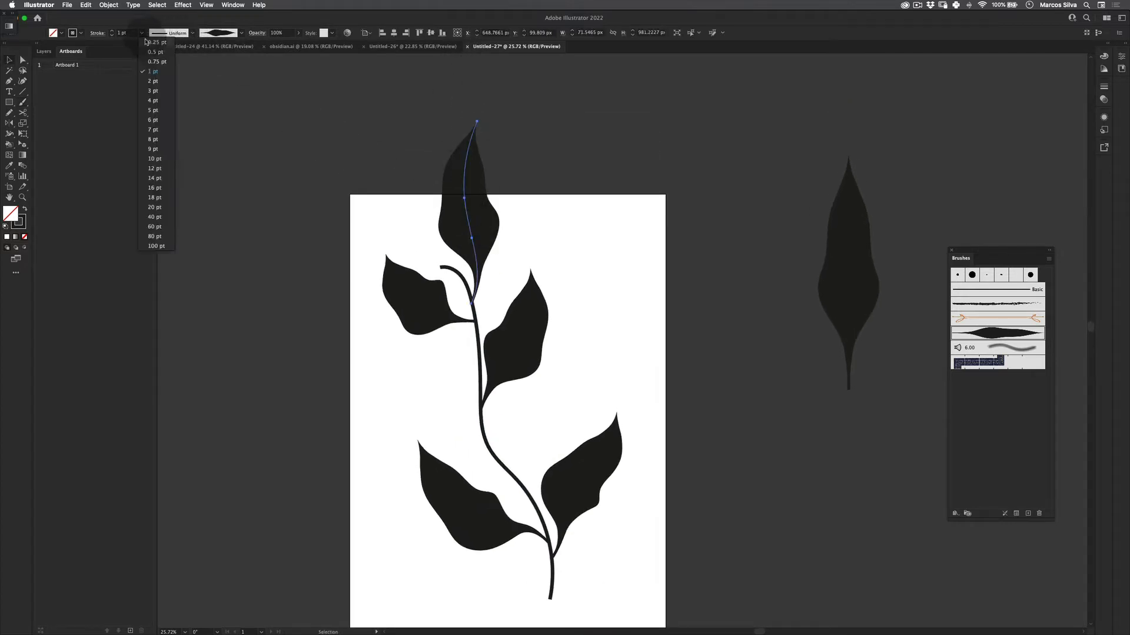
pyautogui.click(154, 52)
pyautogui.press('v')
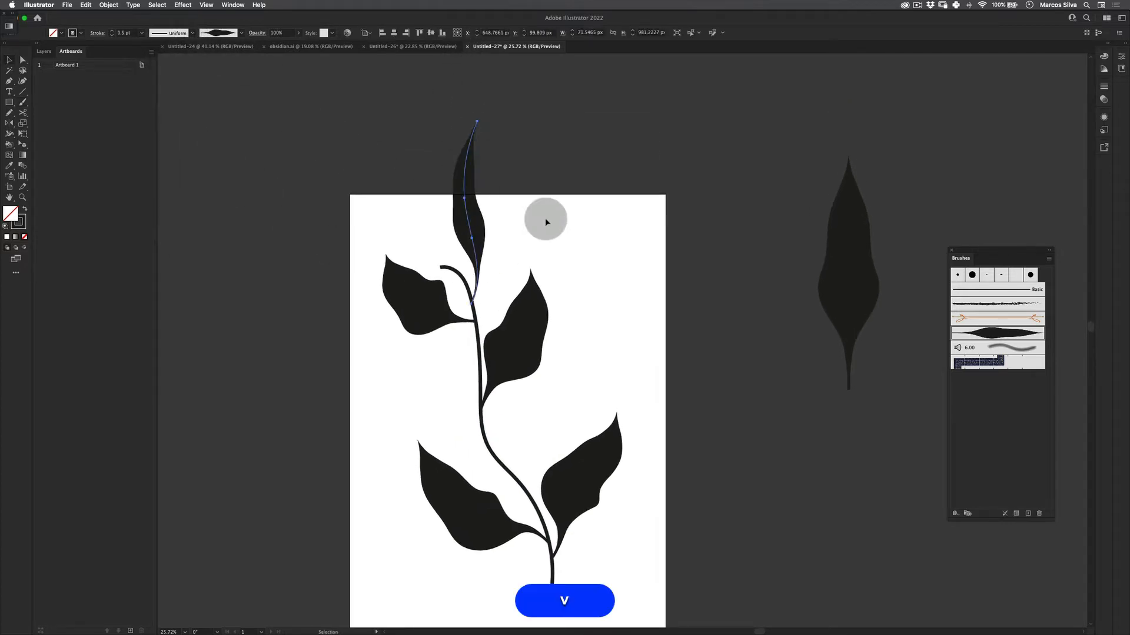
pyautogui.click(542, 219)
pyautogui.click(478, 177)
pyautogui.press('BackSpace')
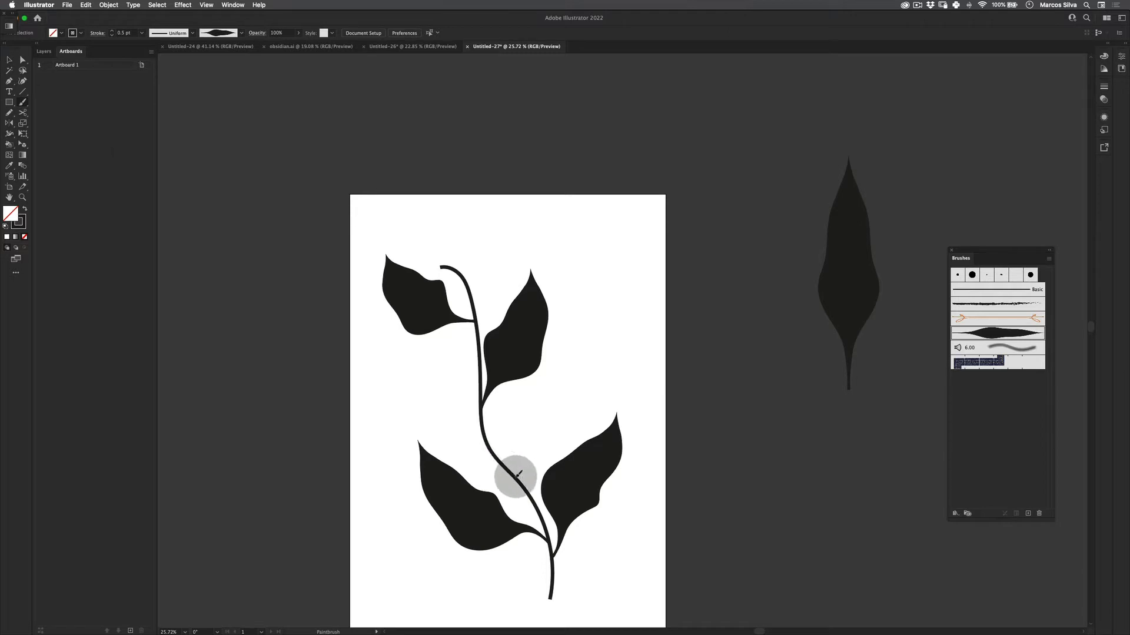
# Step: Paint two smaller leaves at 0.5 pt on the stem's middle section, one on each side
pyautogui.moveTo(516, 475); pyautogui.dragTo(553, 373)
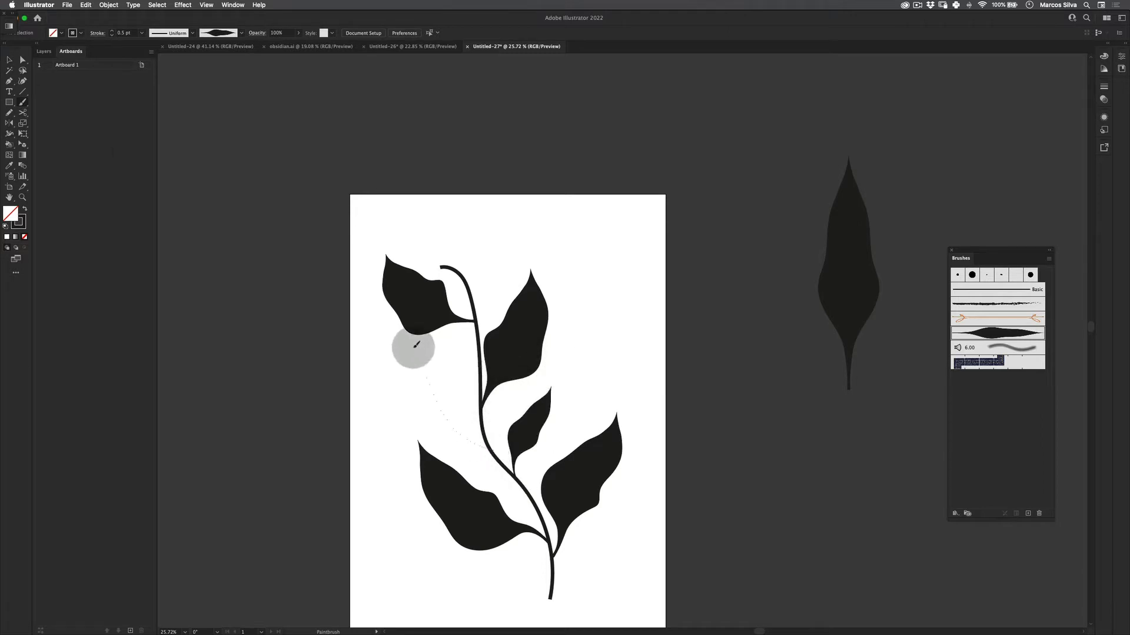
pyautogui.moveTo(412, 345); pyautogui.dragTo(462, 391)
pyautogui.press('super+z')
pyautogui.moveTo(484, 433)
pyautogui.mouseDown()
pyautogui.moveTo(445, 401)
pyautogui.moveTo(420, 354)
pyautogui.mouseUp()
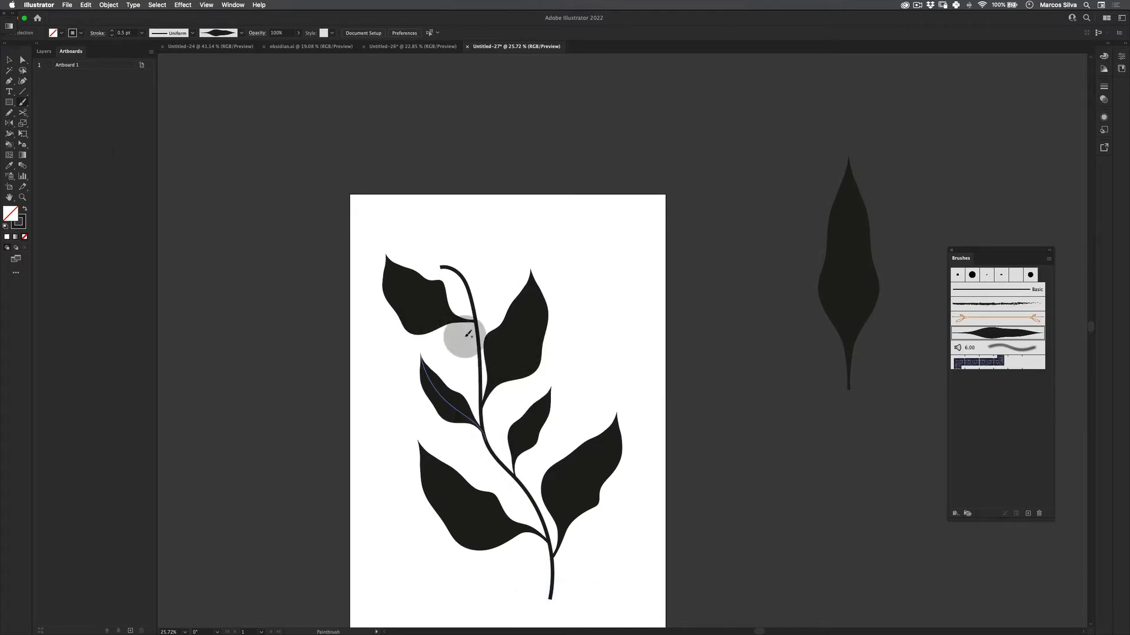
# Step: Paint a small upright leaf near the stem's upper end, leaning slightly right and staying inside the artboard
pyautogui.moveTo(475, 305); pyautogui.dragTo(459, 203)
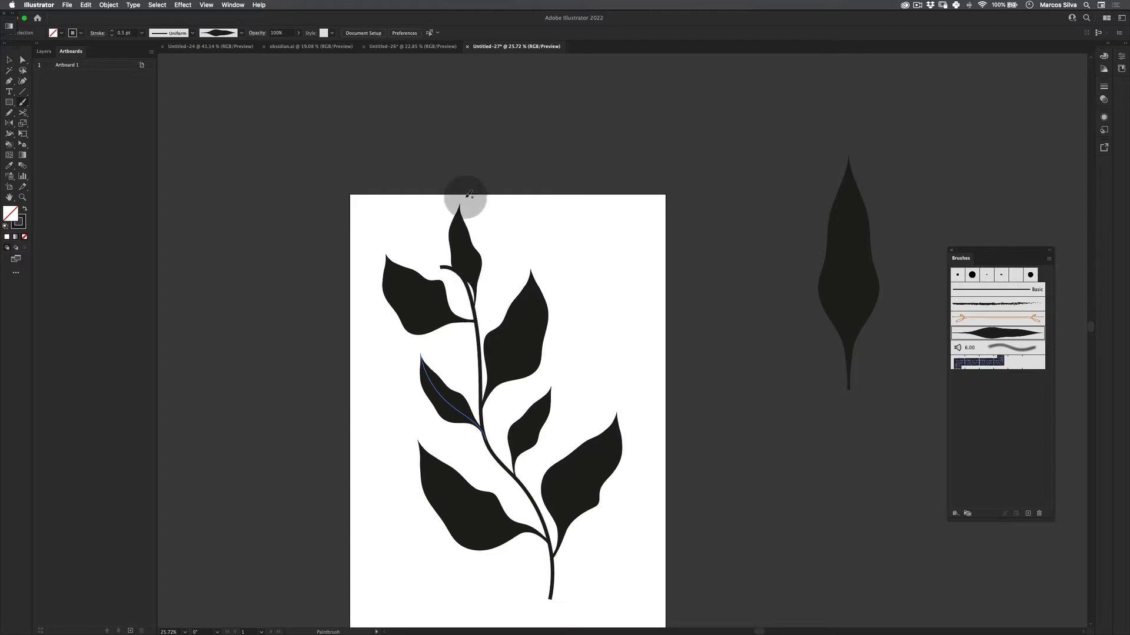
pyautogui.press('super+z')
pyautogui.moveTo(474, 300); pyautogui.dragTo(466, 209)
pyautogui.press('super+z')
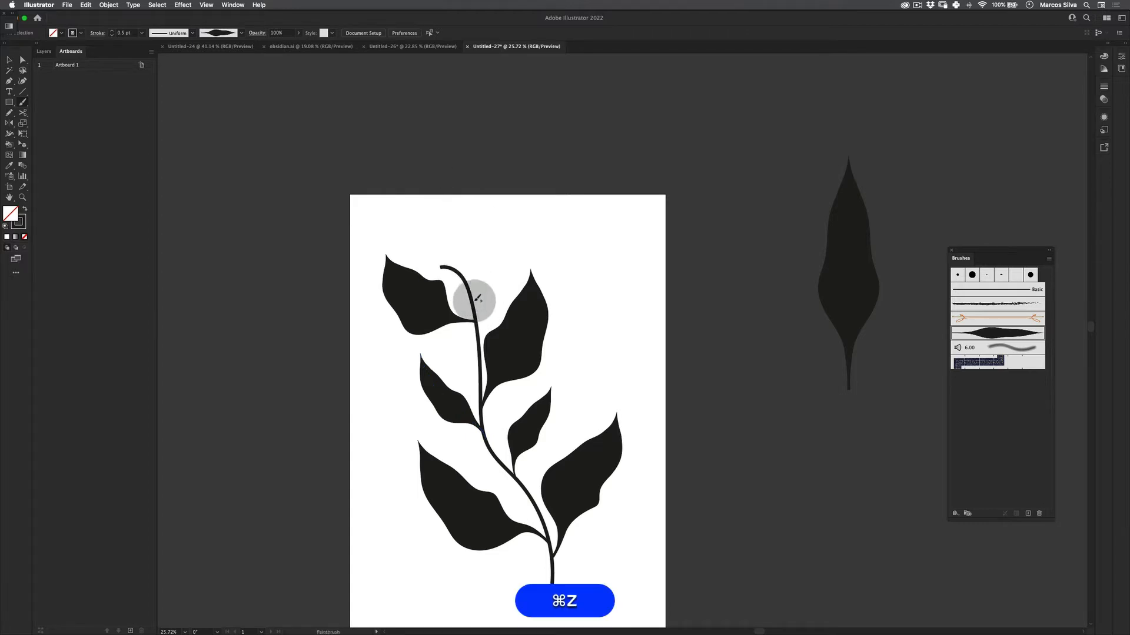
pyautogui.moveTo(475, 302); pyautogui.dragTo(469, 210)
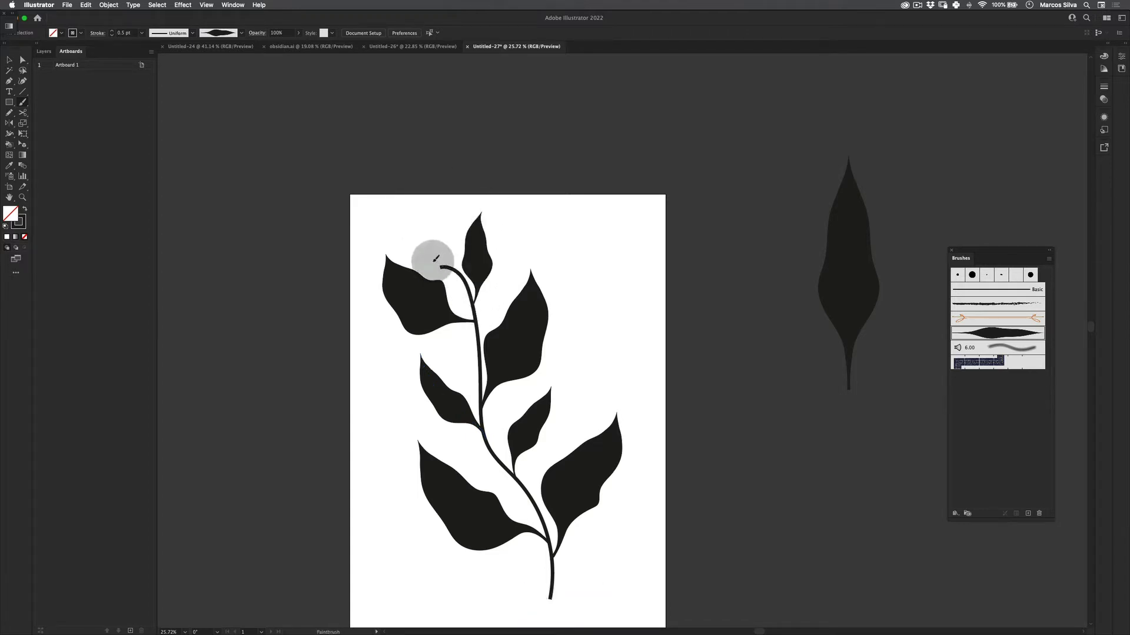
# Step: Paint a small leaf at the stem's tip and another on the left side below the upper-left large leaf
pyautogui.moveTo(440, 267); pyautogui.dragTo(410, 211)
pyautogui.press('super+z')
pyautogui.moveTo(442, 267)
pyautogui.mouseDown()
pyautogui.moveTo(393, 213)
pyautogui.moveTo(393, 194)
pyautogui.mouseUp()
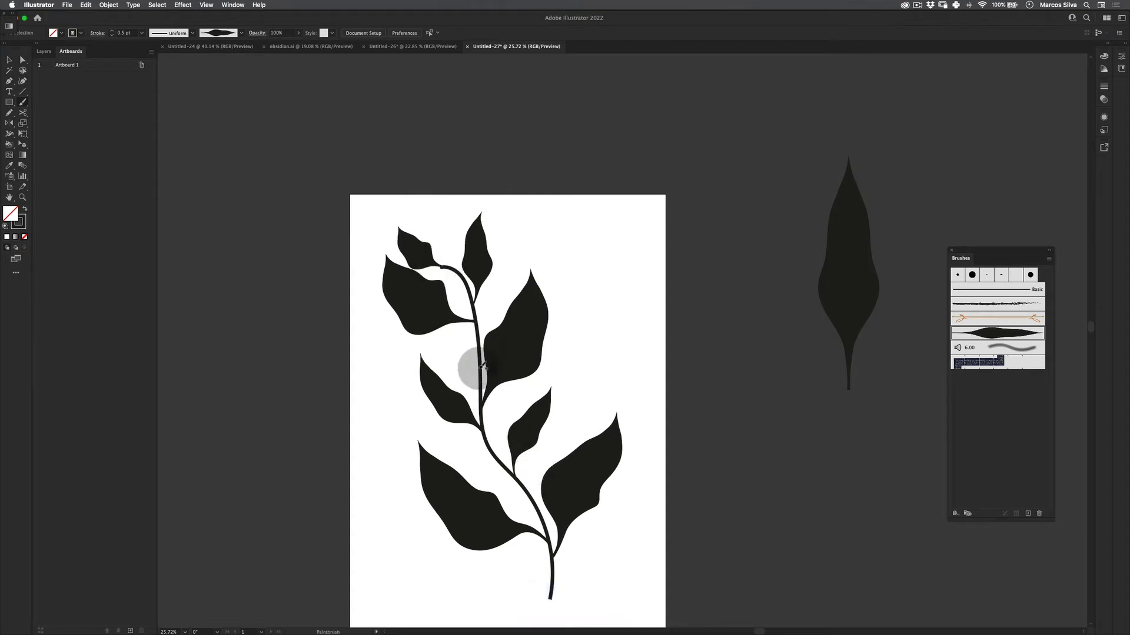
pyautogui.moveTo(481, 368); pyautogui.dragTo(449, 328)
pyautogui.press('space')
pyautogui.moveTo(486, 404); pyautogui.dragTo(453, 279)
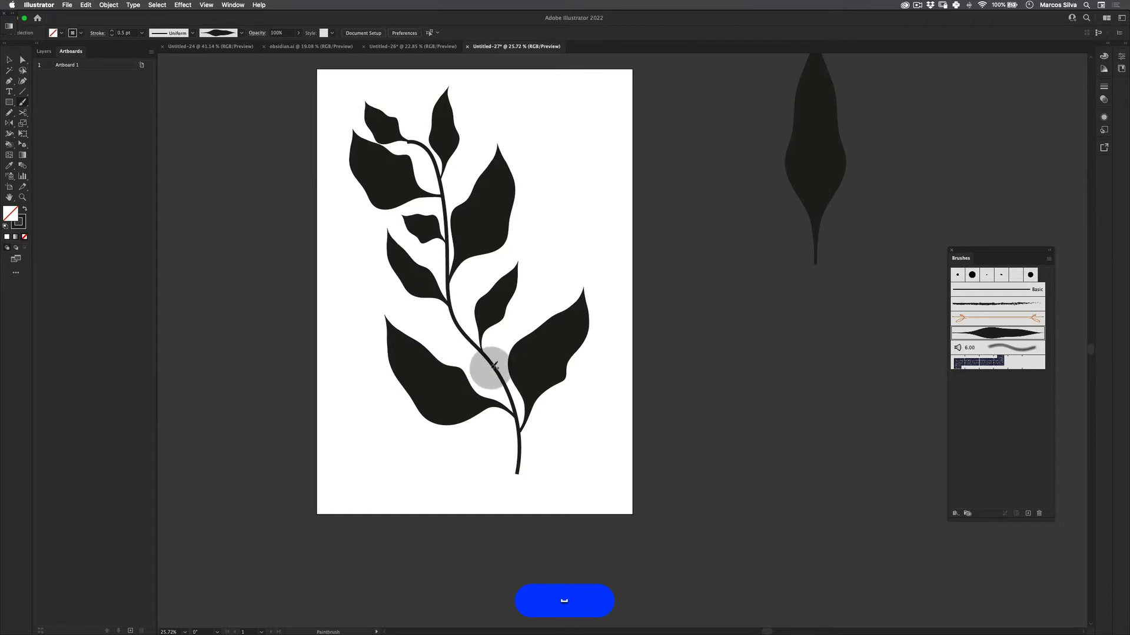
pyautogui.moveTo(484, 364); pyautogui.dragTo(405, 321)
pyautogui.press('super+z')
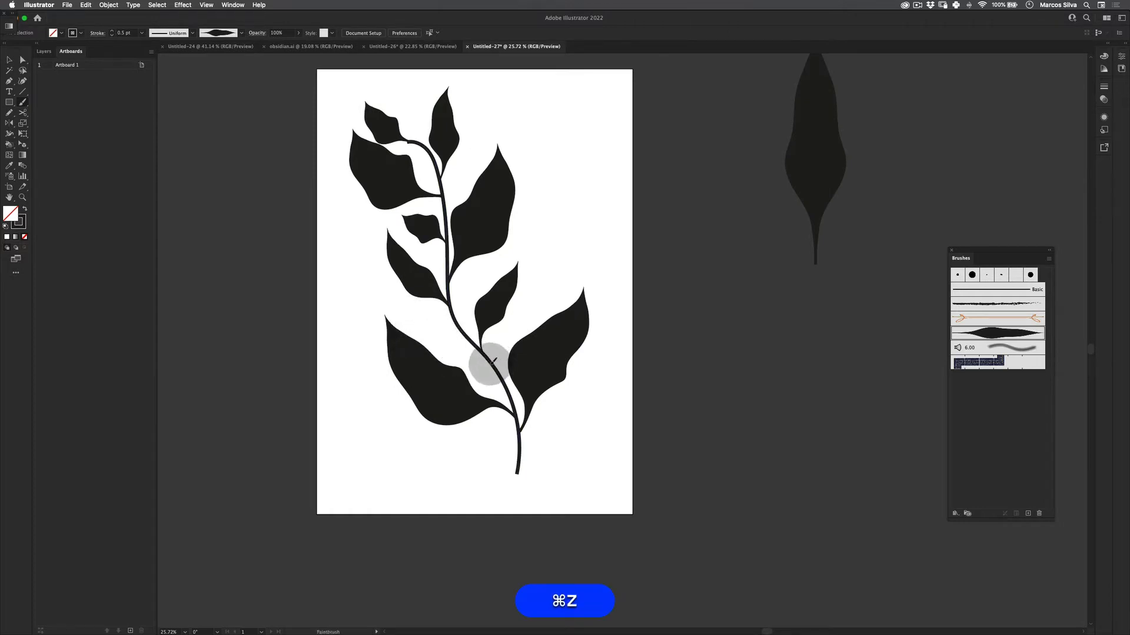
pyautogui.moveTo(492, 361); pyautogui.dragTo(418, 295)
pyautogui.press('super+z')
pyautogui.moveTo(494, 360)
pyautogui.mouseDown()
pyautogui.moveTo(453, 337)
pyautogui.moveTo(451, 320)
pyautogui.moveTo(401, 303)
pyautogui.mouseUp()
pyautogui.press('super+z')
pyautogui.press('super+z')
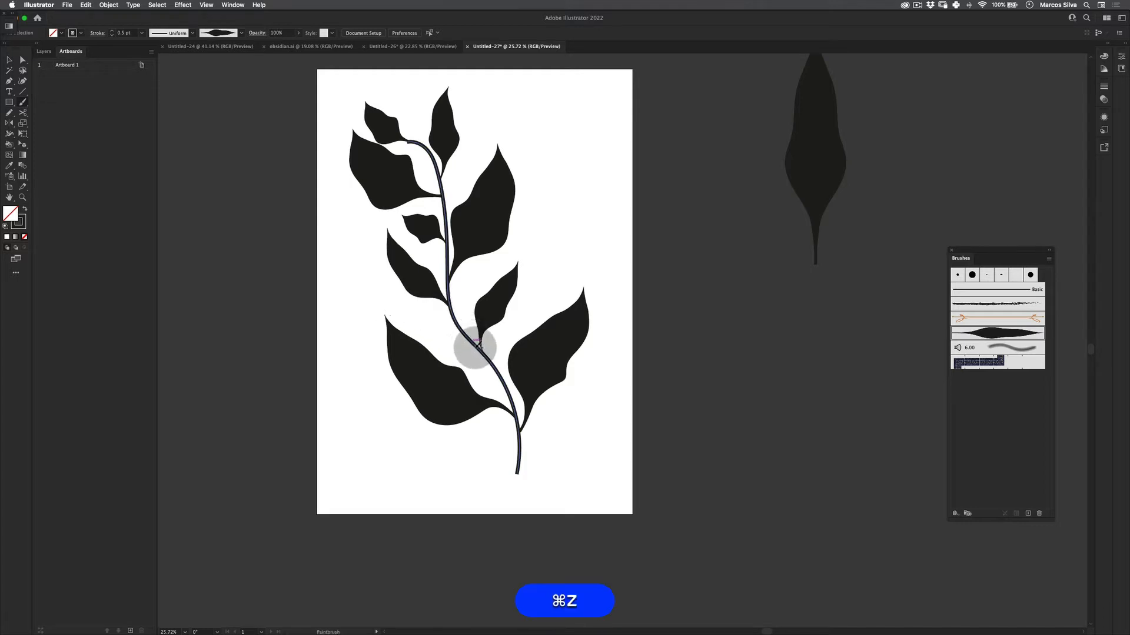
# Step: Paint a leaf in the gap above the lower-left large leaf and set its stroke weight to 0.25 pt
pyautogui.moveTo(477, 347); pyautogui.dragTo(426, 326)
pyautogui.moveTo(493, 361)
pyautogui.mouseDown()
pyautogui.moveTo(443, 334)
pyautogui.moveTo(414, 299)
pyautogui.mouseUp()
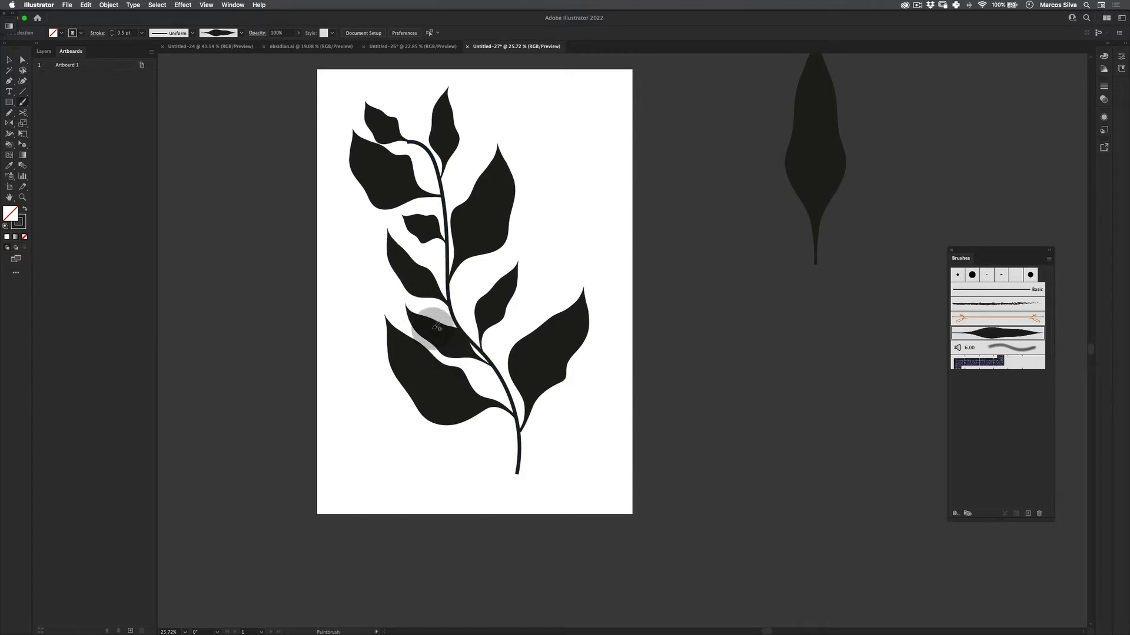
pyautogui.click(429, 320)
pyautogui.click(142, 33)
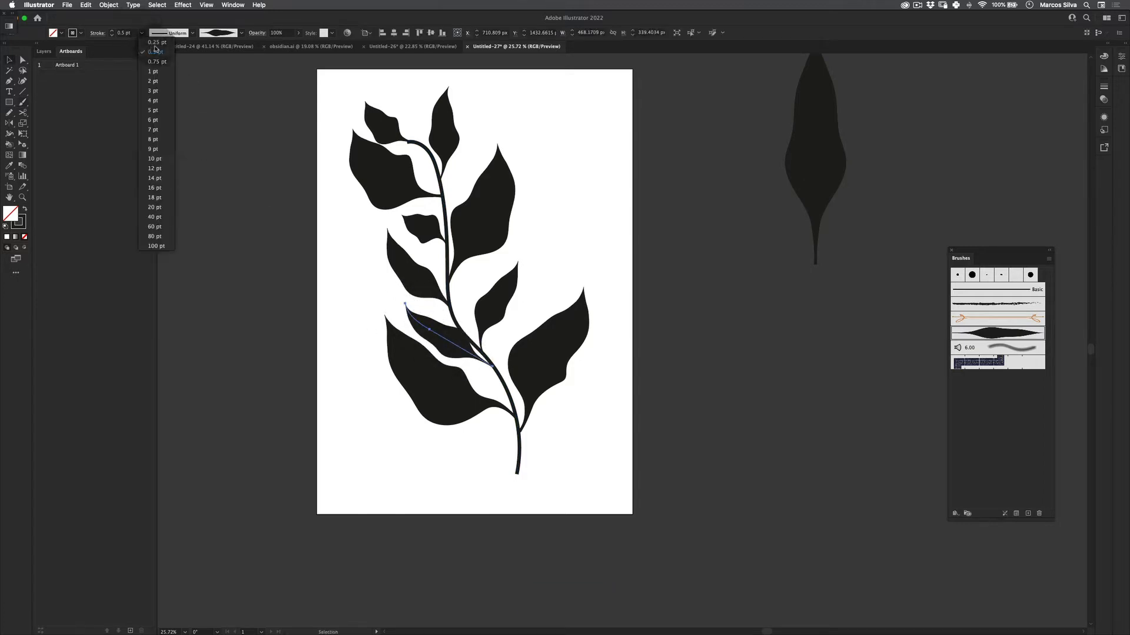
pyautogui.click(156, 54)
pyautogui.press('v')
pyautogui.click(309, 386)
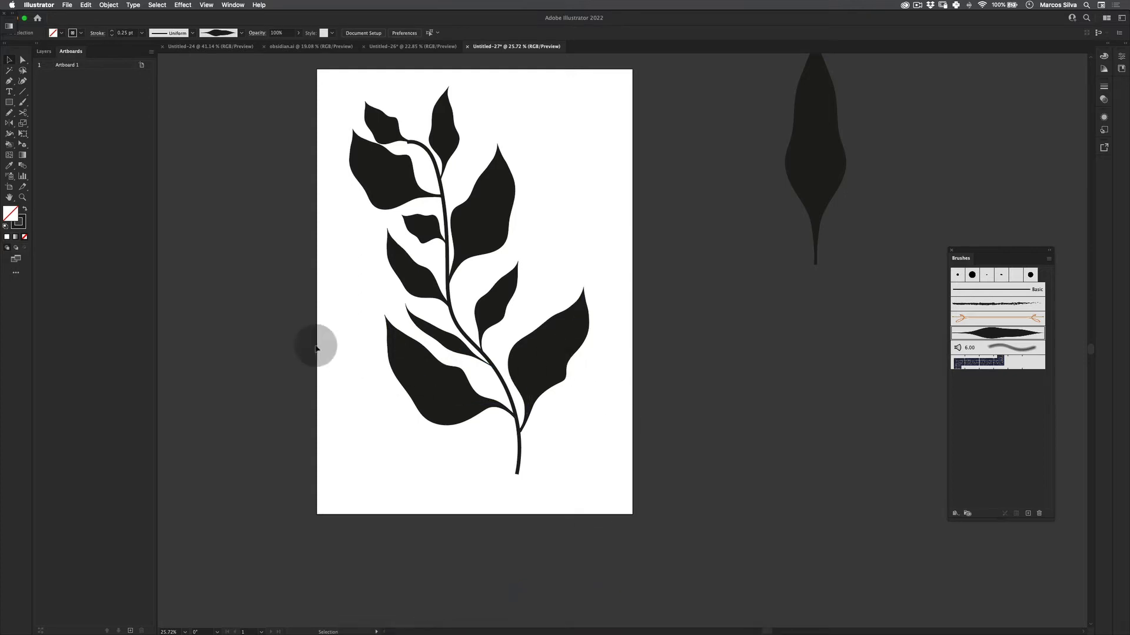
# Step: Paint two slender 0.25 pt leaves with the Paintbrush on the stem's right side, one at mid-height and one near the top
pyautogui.click(23, 106)
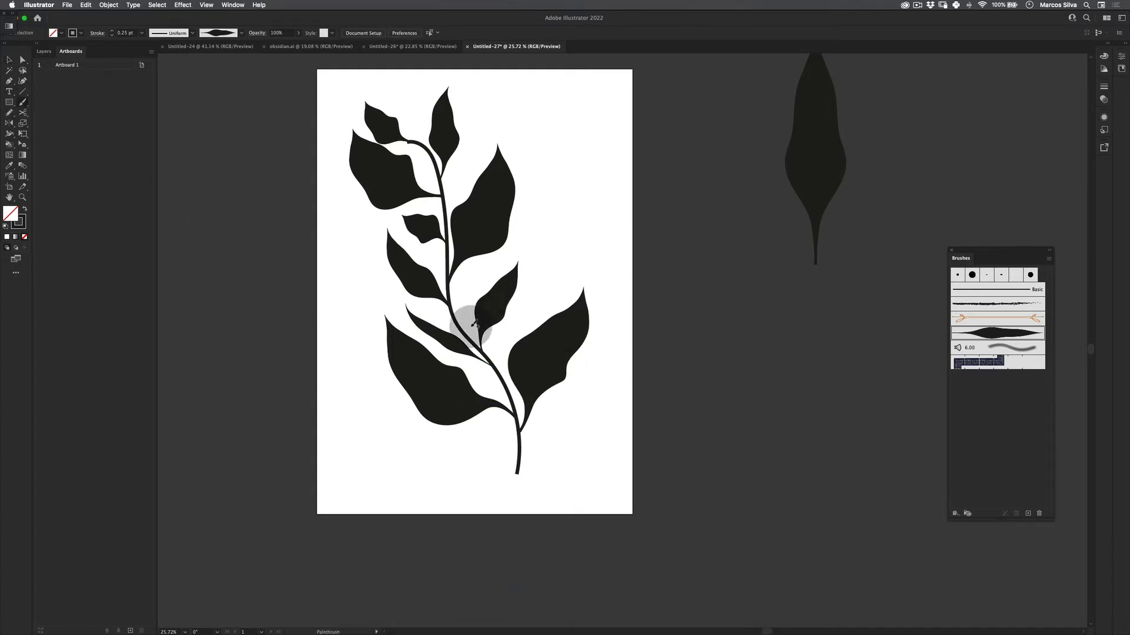
pyautogui.moveTo(464, 330); pyautogui.dragTo(469, 279)
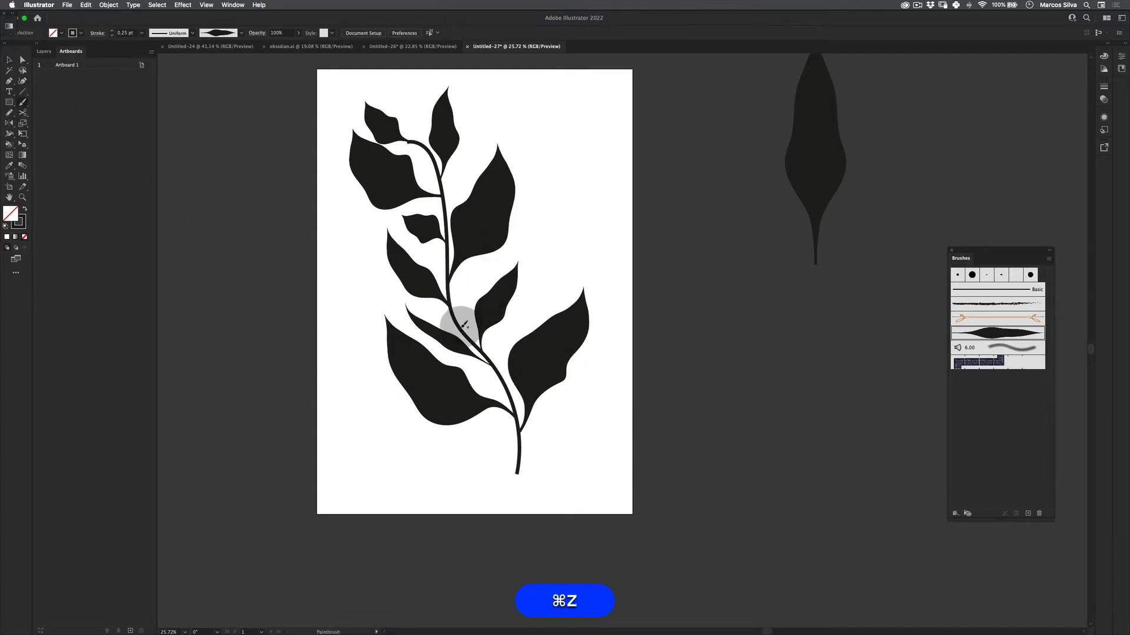
pyautogui.moveTo(465, 324); pyautogui.dragTo(485, 261)
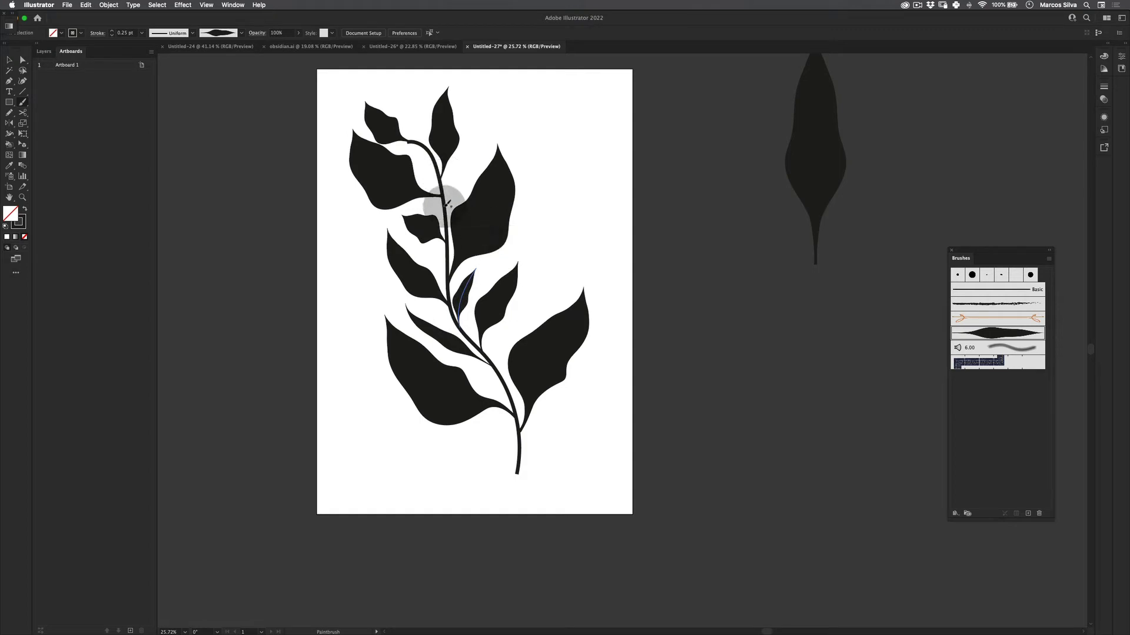
pyautogui.press('super+z')
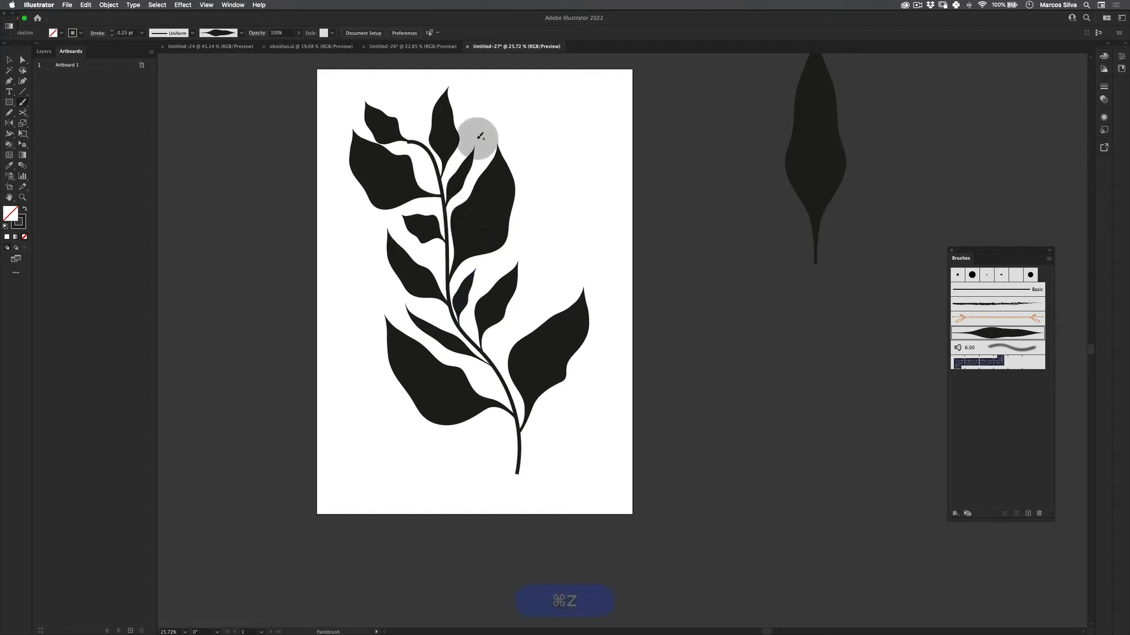
# Step: Examine at close range how the painted leaves join the curved stem, especially along its upper part
pyautogui.press('v')
pyautogui.press('space')
pyautogui.moveTo(575, 259)
pyautogui.mouseDown()
pyautogui.moveTo(600, 331)
pyautogui.moveTo(511, 347)
pyautogui.moveTo(550, 306)
pyautogui.mouseUp()
pyautogui.press('z')
pyautogui.press('v')
pyautogui.moveTo(412, 550); pyautogui.dragTo(471, 399)
pyautogui.press('z')
pyautogui.moveTo(457, 207); pyautogui.dragTo(494, 235)
pyautogui.press('space')
pyautogui.press('v')
pyautogui.click(599, 182)
pyautogui.press('z')
pyautogui.moveTo(500, 289); pyautogui.dragTo(565, 236)
pyautogui.press('v')
# Step: Select the stem and nudge its upper end anchor slightly so it lines up with the base of the tip leaf
pyautogui.click(479, 182)
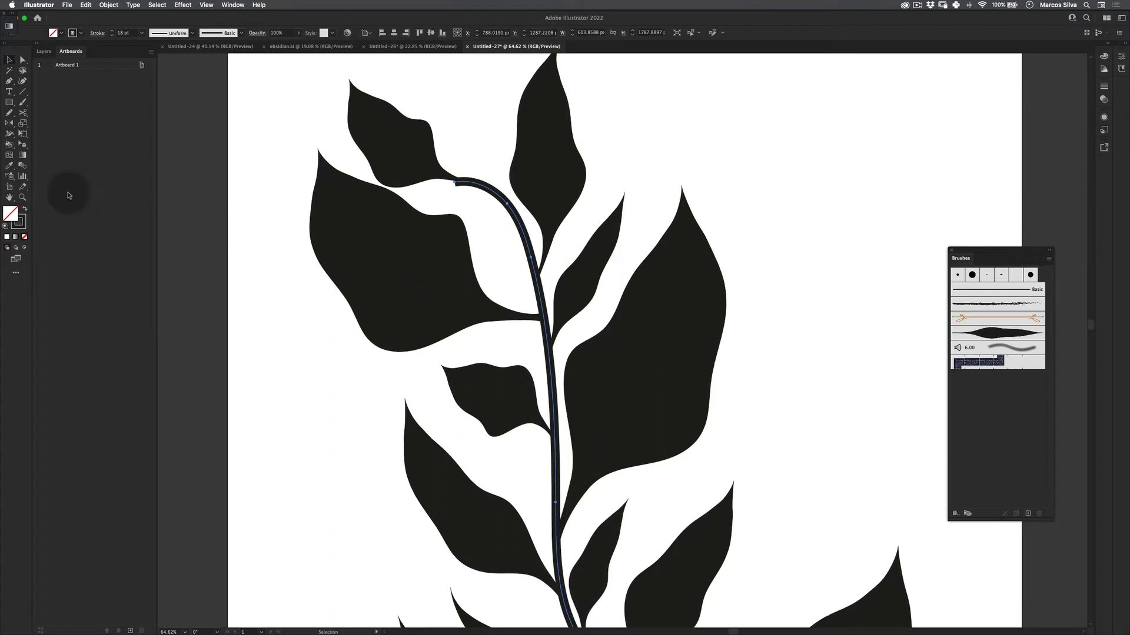
pyautogui.click(10, 136)
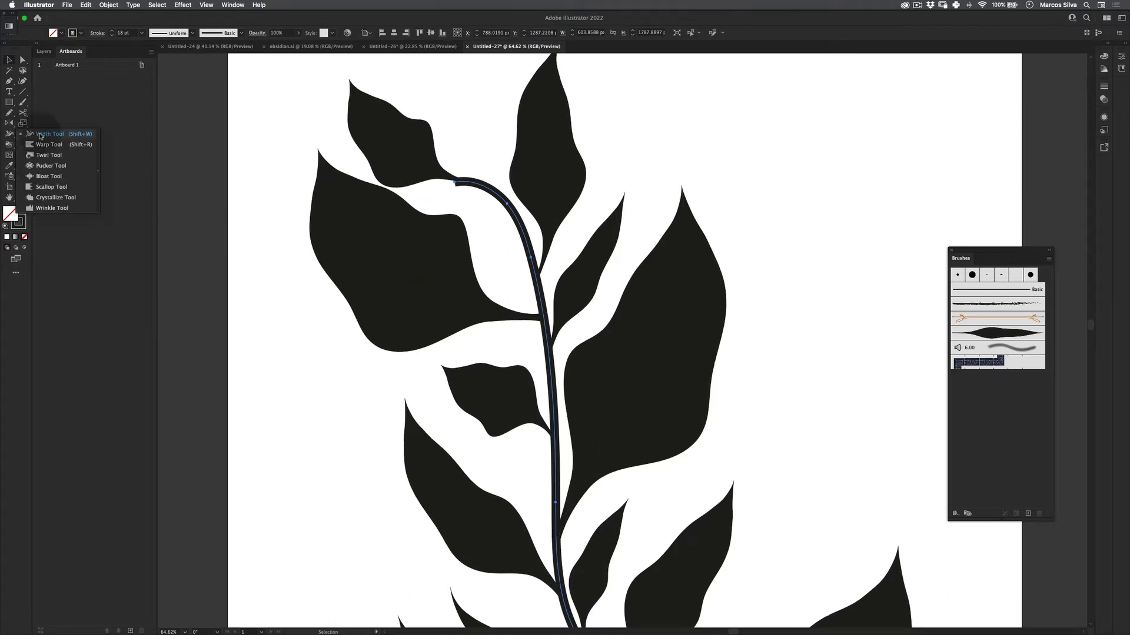
pyautogui.click(40, 134)
pyautogui.press('z')
pyautogui.moveTo(449, 180); pyautogui.dragTo(553, 128)
pyautogui.press('v')
pyautogui.press('a')
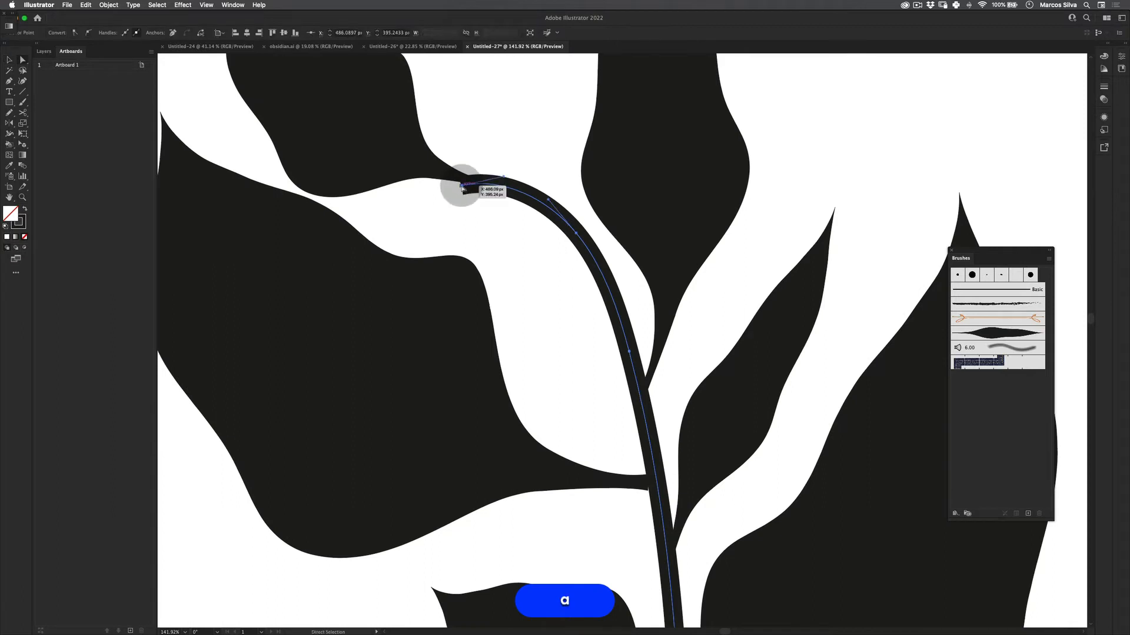
pyautogui.moveTo(462, 188); pyautogui.dragTo(467, 184)
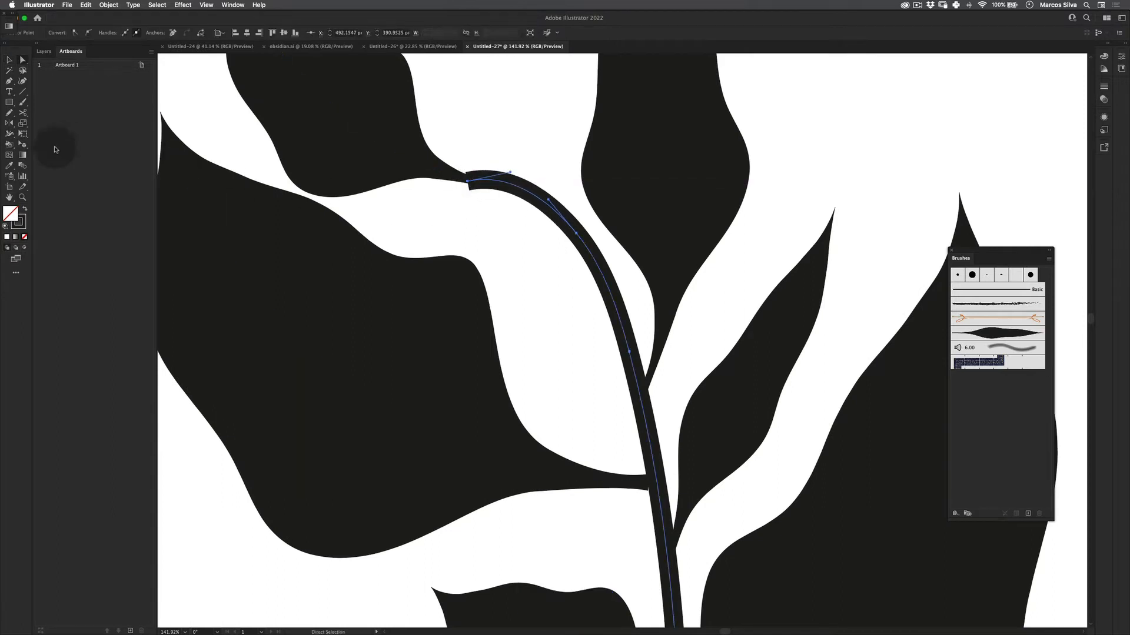
# Step: Try to vary the stem's thickness near its upper end with the Width tool
pyautogui.click(10, 134)
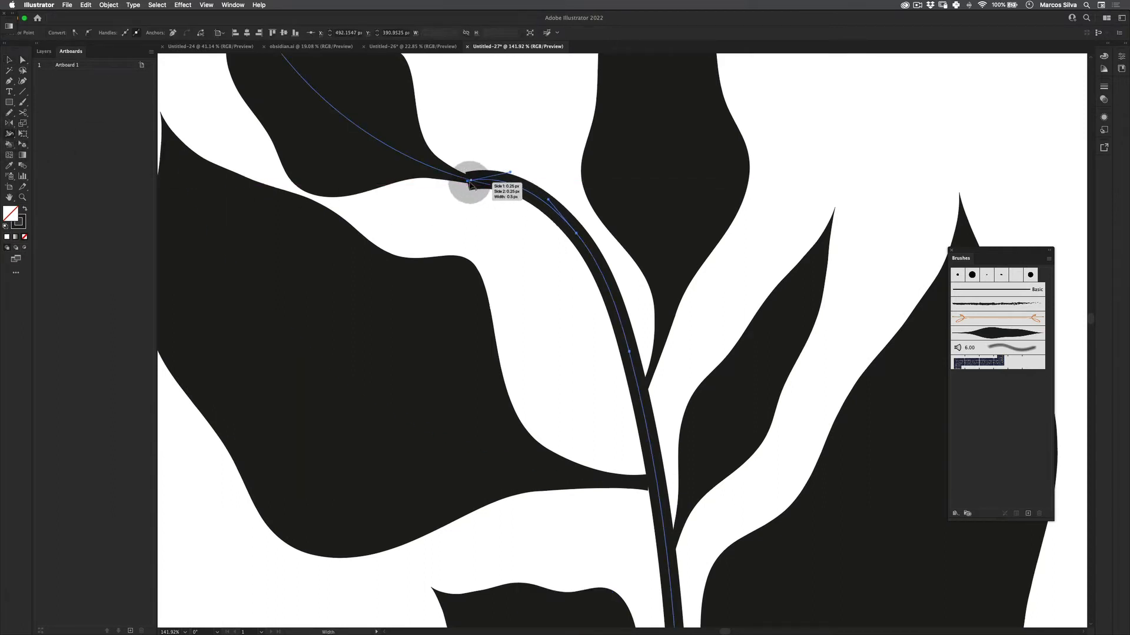
pyautogui.moveTo(504, 185); pyautogui.dragTo(502, 195)
pyautogui.press('super+z')
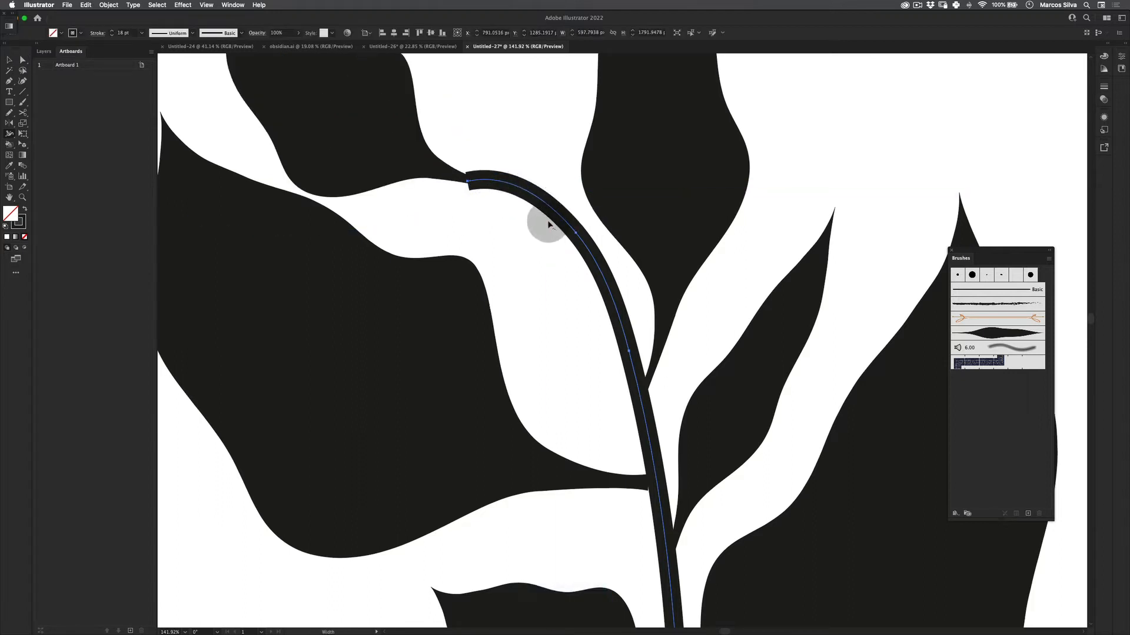
pyautogui.press('v')
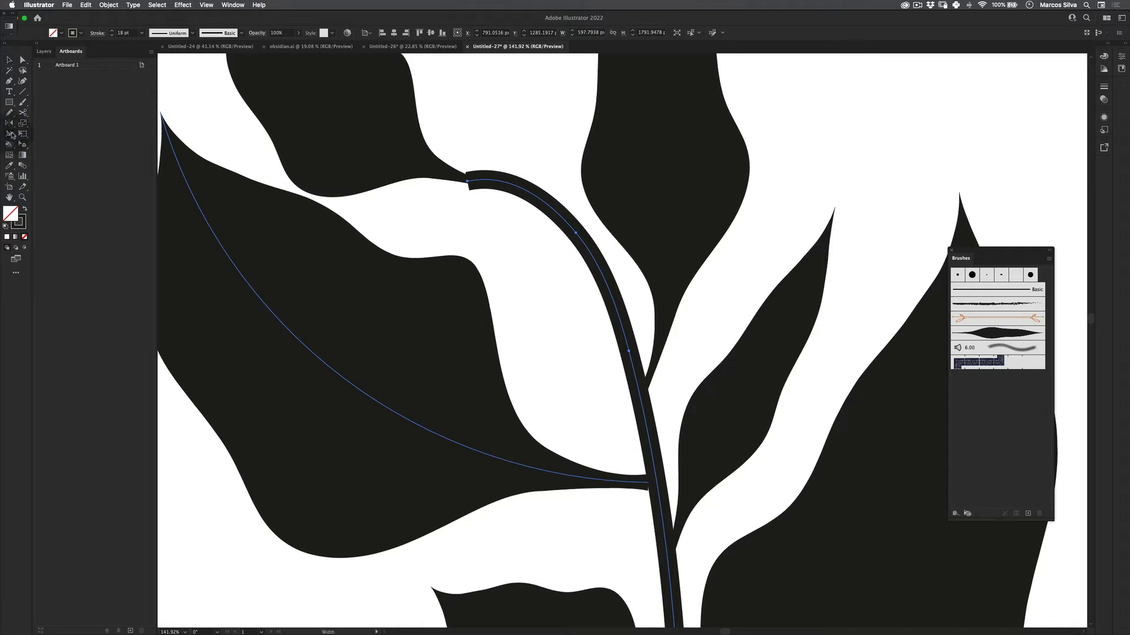
pyautogui.click(574, 249)
pyautogui.moveTo(576, 236)
pyautogui.mouseDown()
pyautogui.moveTo(561, 246)
pyautogui.moveTo(568, 240)
pyautogui.mouseUp()
pyautogui.moveTo(468, 178); pyautogui.dragTo(455, 264)
pyautogui.press('super+z')
pyautogui.press('super+v')
pyautogui.click(517, 164)
pyautogui.click(508, 180)
# Step: Move the tip leaf up and away from the stem so the stem's upper end is free
pyautogui.press('z')
pyautogui.press('space')
pyautogui.moveTo(453, 279); pyautogui.dragTo(463, 399)
pyautogui.press('v')
pyautogui.click(398, 155)
pyautogui.moveTo(434, 267); pyautogui.dragTo(405, 193)
# Step: Select the stem's free upper end anchor and adjust the stroke thickness there with the Width tool
pyautogui.press('z')
pyautogui.moveTo(489, 250); pyautogui.dragTo(525, 230)
pyautogui.press('space')
pyautogui.moveTo(498, 218); pyautogui.dragTo(480, 103)
pyautogui.press('a')
pyautogui.moveTo(471, 189); pyautogui.dragTo(499, 250)
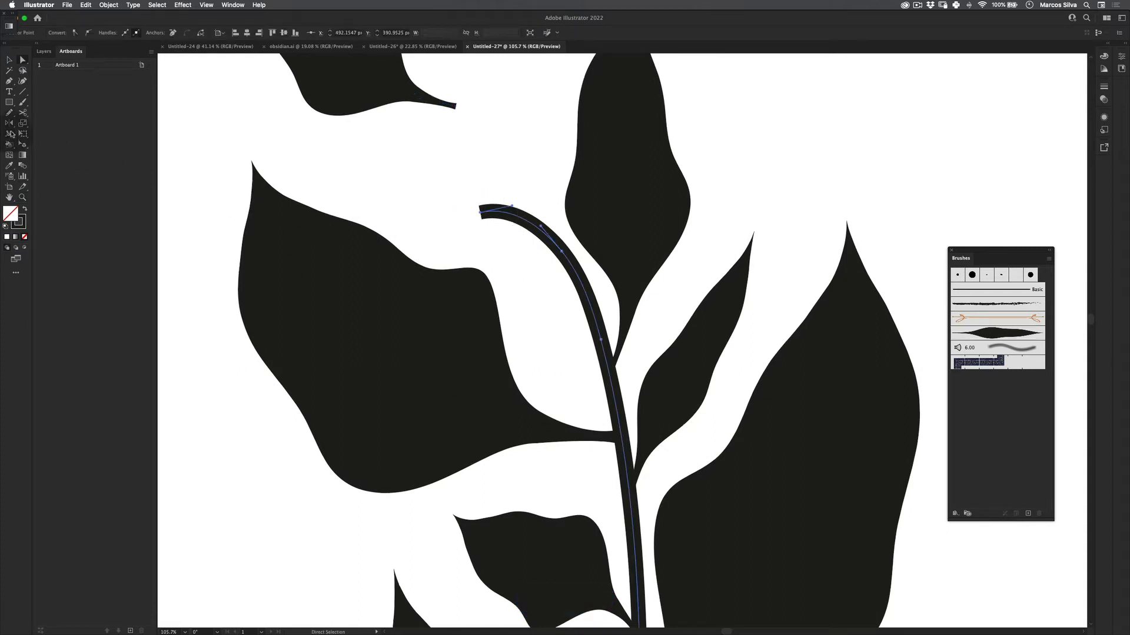
pyautogui.click(11, 134)
pyautogui.moveTo(491, 216)
pyautogui.mouseDown()
pyautogui.moveTo(480, 221)
pyautogui.moveTo(492, 234)
pyautogui.mouseUp()
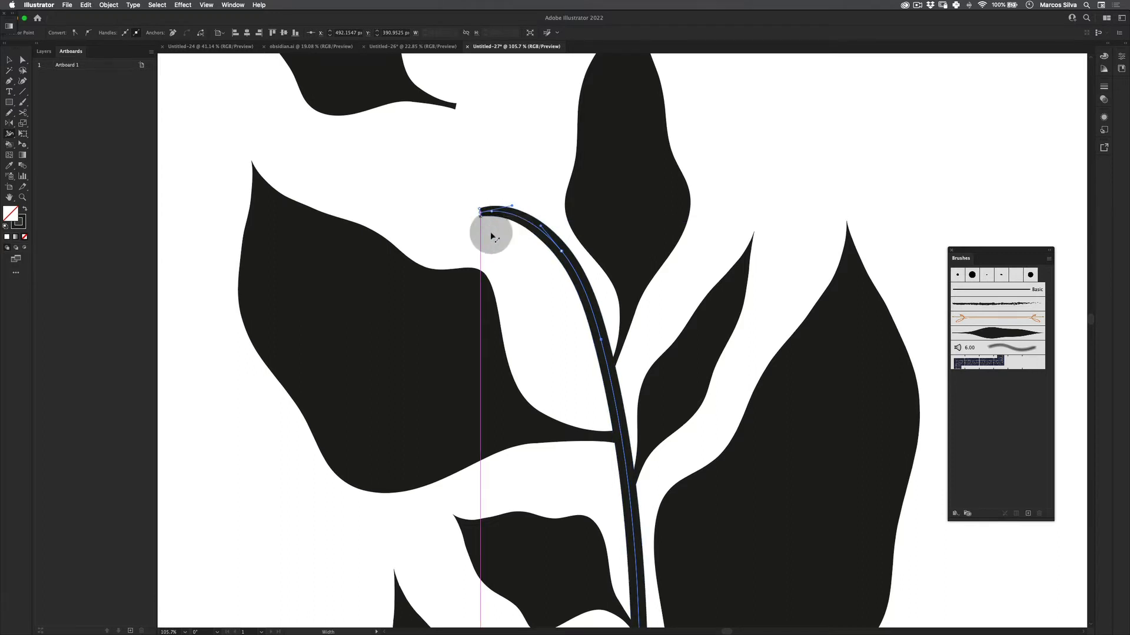
# Step: Move the detached tip leaf back so its base meets the stem's upper end
pyautogui.press('v')
pyautogui.moveTo(391, 95); pyautogui.dragTo(418, 178)
pyautogui.press('z')
pyautogui.moveTo(514, 167); pyautogui.dragTo(556, 155)
# Step: Try to adjust the stem's thickness right beside the tip leaf's base with the Width tool
pyautogui.press('v')
pyautogui.click(497, 247)
pyautogui.press('z')
pyautogui.moveTo(422, 271); pyautogui.dragTo(480, 214)
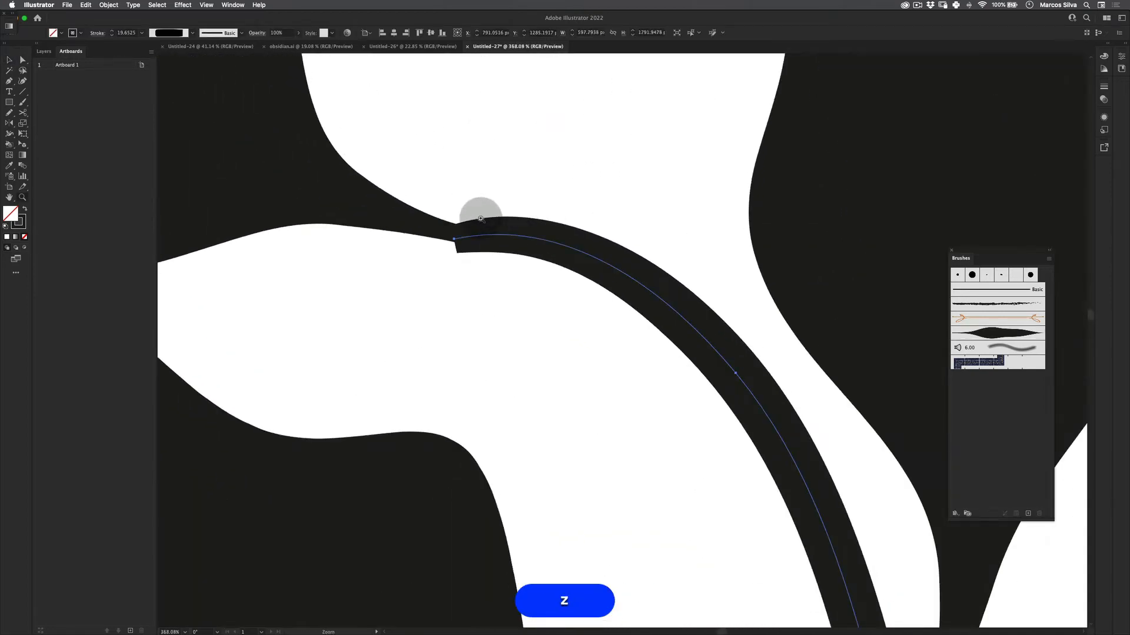
pyautogui.press('a')
pyautogui.click(12, 133)
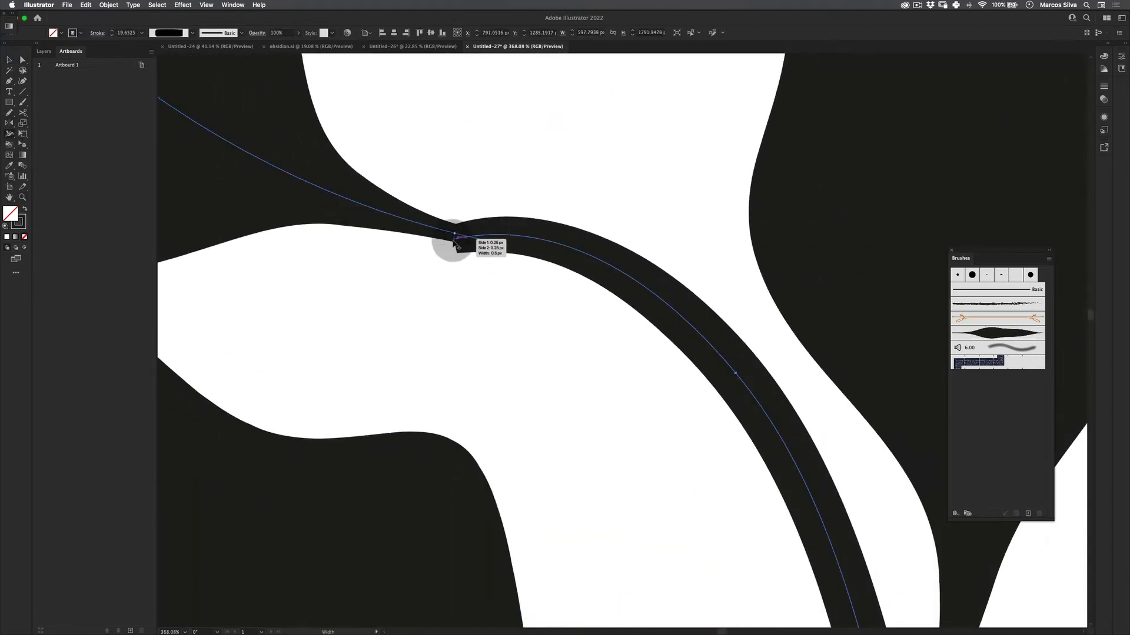
pyautogui.moveTo(509, 237); pyautogui.dragTo(441, 272)
pyautogui.press('super+z')
# Step: Try to add a width change on the stem's upper curve next to the upright top leaf
pyautogui.press('z')
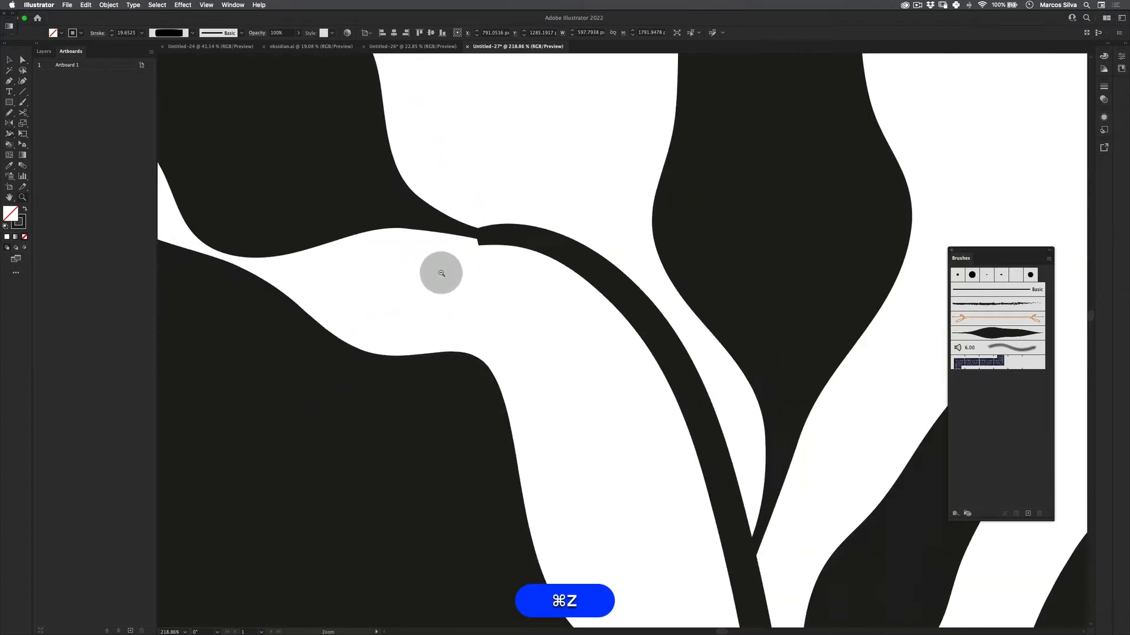
pyautogui.press('space')
pyautogui.moveTo(569, 285); pyautogui.dragTo(422, 199)
pyautogui.press('z')
pyautogui.moveTo(512, 227); pyautogui.dragTo(487, 226)
pyautogui.click(13, 134)
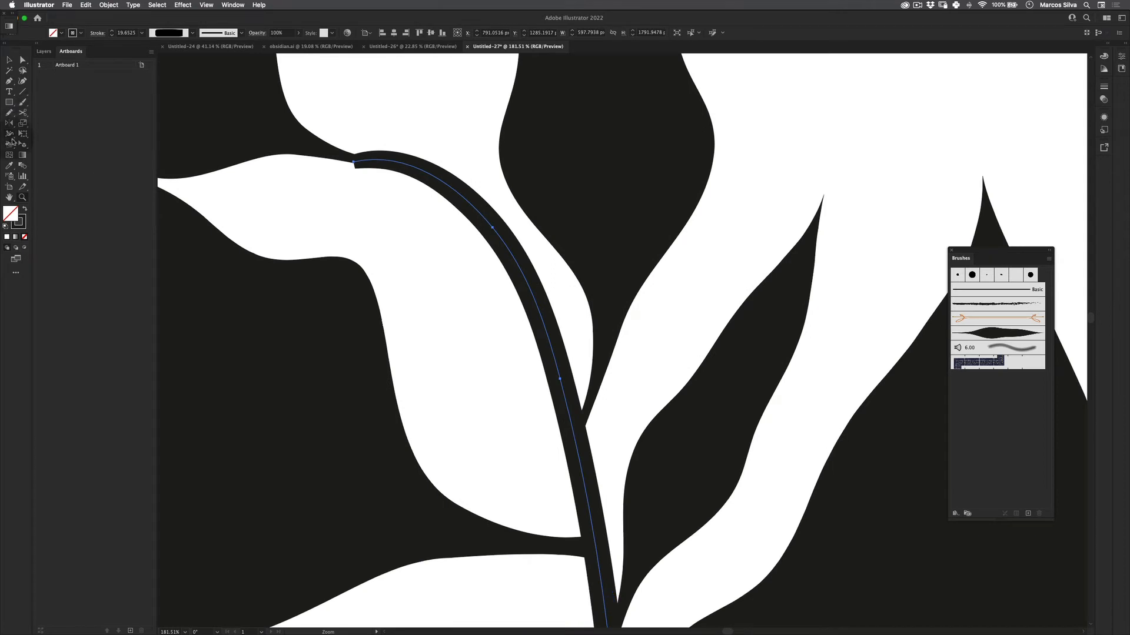
pyautogui.press('space')
pyautogui.moveTo(543, 302); pyautogui.dragTo(528, 232)
pyautogui.press('super+z')
pyautogui.press('v')
pyautogui.click(497, 253)
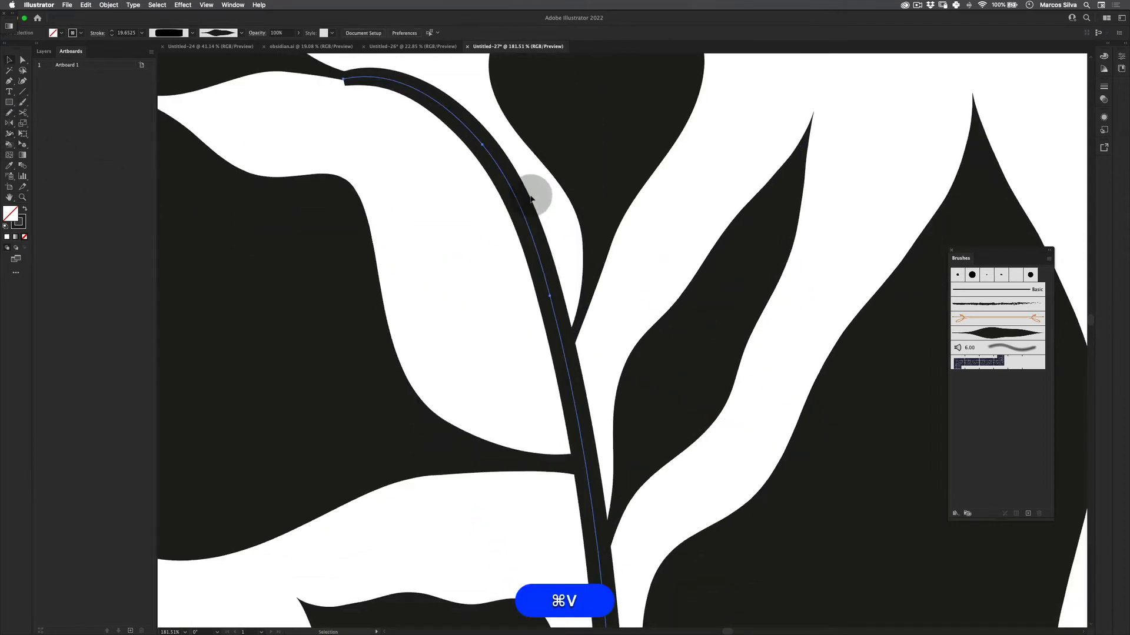
pyautogui.click(9, 134)
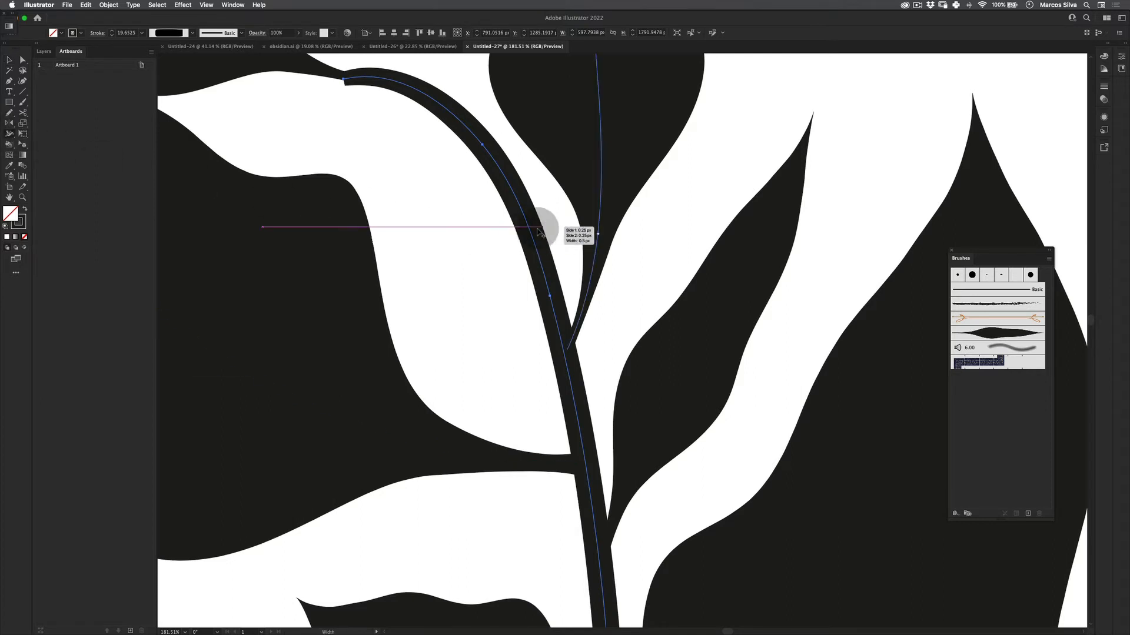
# Step: Select the whole plant, remove the stem from the selection and lock the leaves
pyautogui.press('z')
pyautogui.moveTo(541, 229); pyautogui.dragTo(439, 307)
pyautogui.press('space')
pyautogui.moveTo(527, 328); pyautogui.dragTo(482, 305)
pyautogui.press('v')
pyautogui.moveTo(635, 111); pyautogui.dragTo(426, 530)
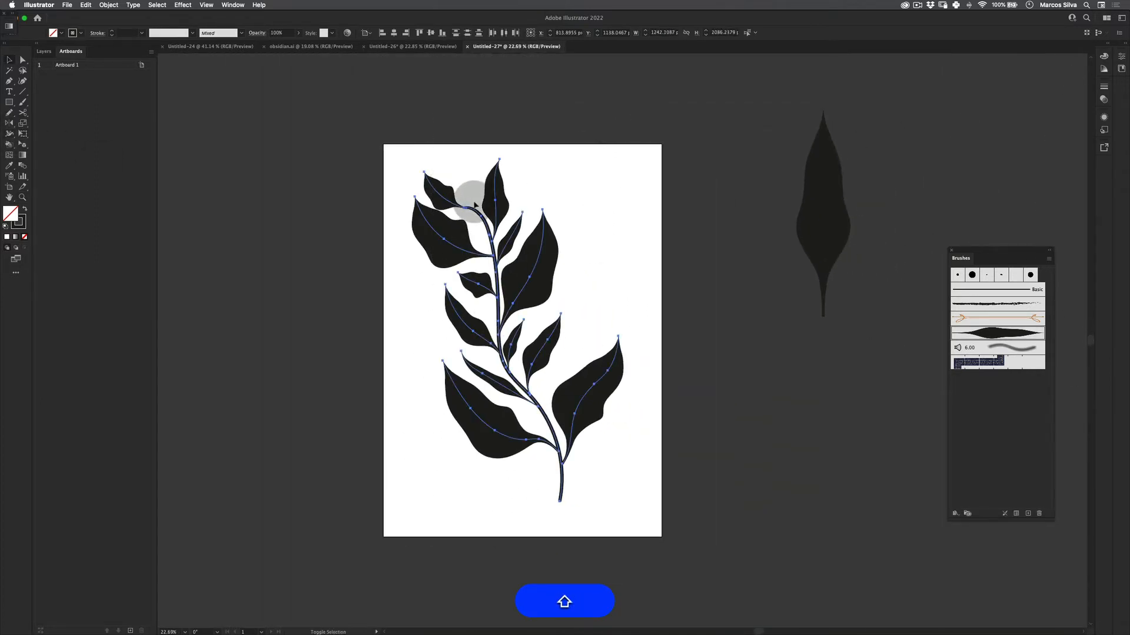
pyautogui.keyDown('shift'); pyautogui.click(483, 232); pyautogui.keyUp('shift')
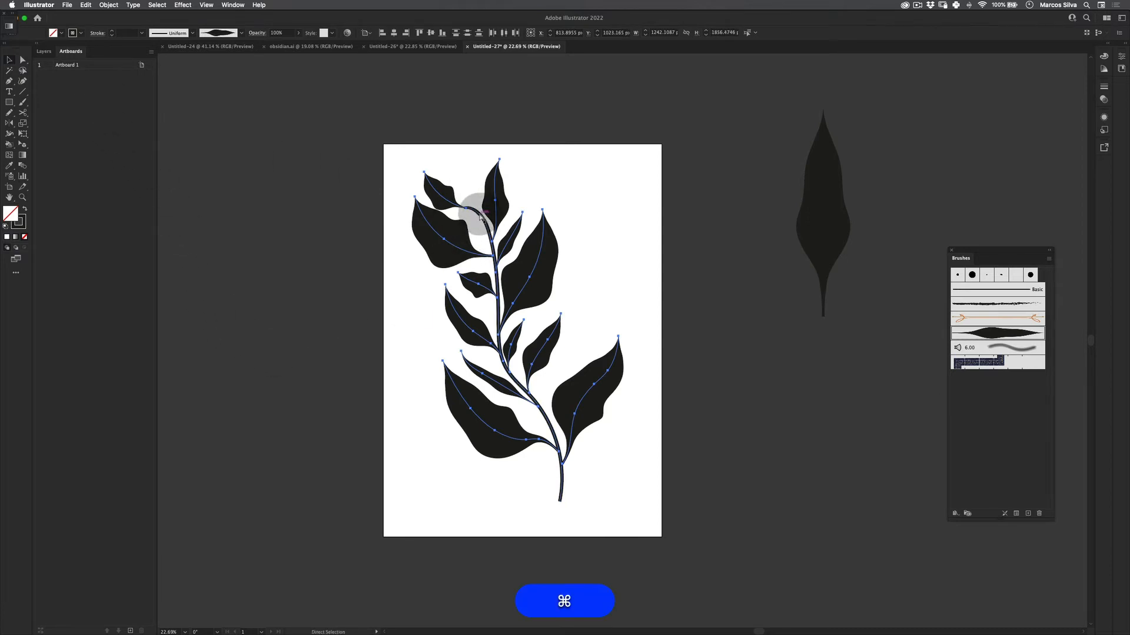
pyautogui.keyDown('super'); pyautogui.click(478, 204); pyautogui.keyUp('super')
# Step: Select the stem and add width points along its upper curve with the Width tool, making the thickness uneven
pyautogui.press('z')
pyautogui.moveTo(479, 202); pyautogui.dragTo(518, 204)
pyautogui.press('v')
pyautogui.click(469, 233)
pyautogui.press('z')
pyautogui.moveTo(467, 237)
pyautogui.mouseDown()
pyautogui.moveTo(512, 236)
pyautogui.moveTo(461, 228)
pyautogui.mouseUp()
pyautogui.hotkey('shift', 'w')
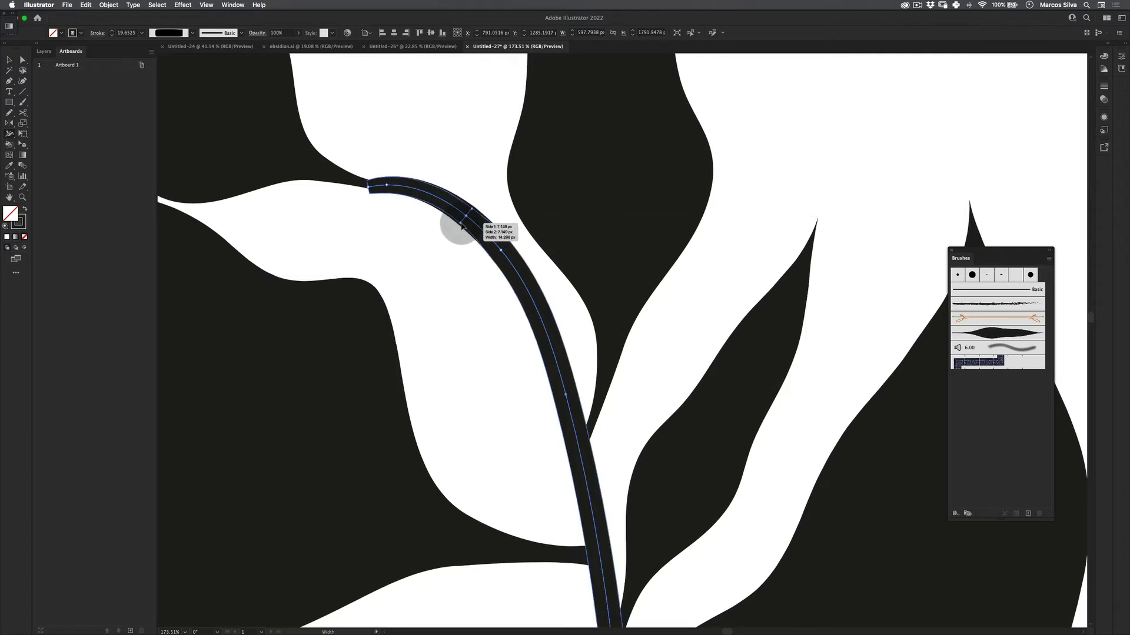
pyautogui.moveTo(497, 273); pyautogui.dragTo(479, 193)
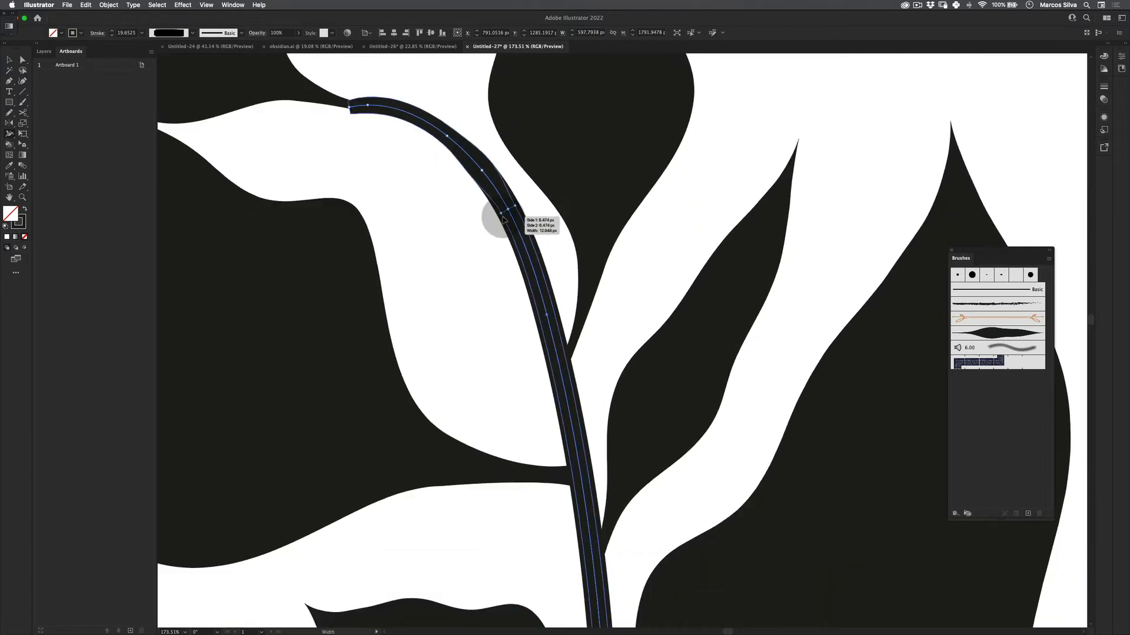
pyautogui.scroll(-4, 512, 285)
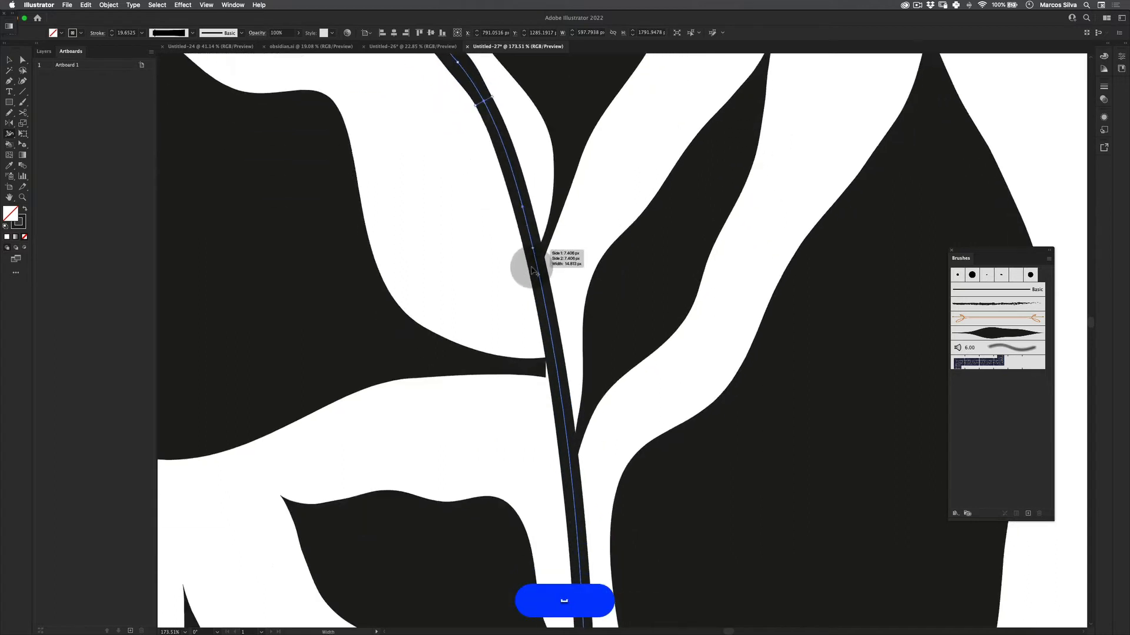
# Step: Vary the stem's thickness with width points from the upright top leaf's base down to the small left leaf's joint
pyautogui.moveTo(537, 224); pyautogui.dragTo(554, 227)
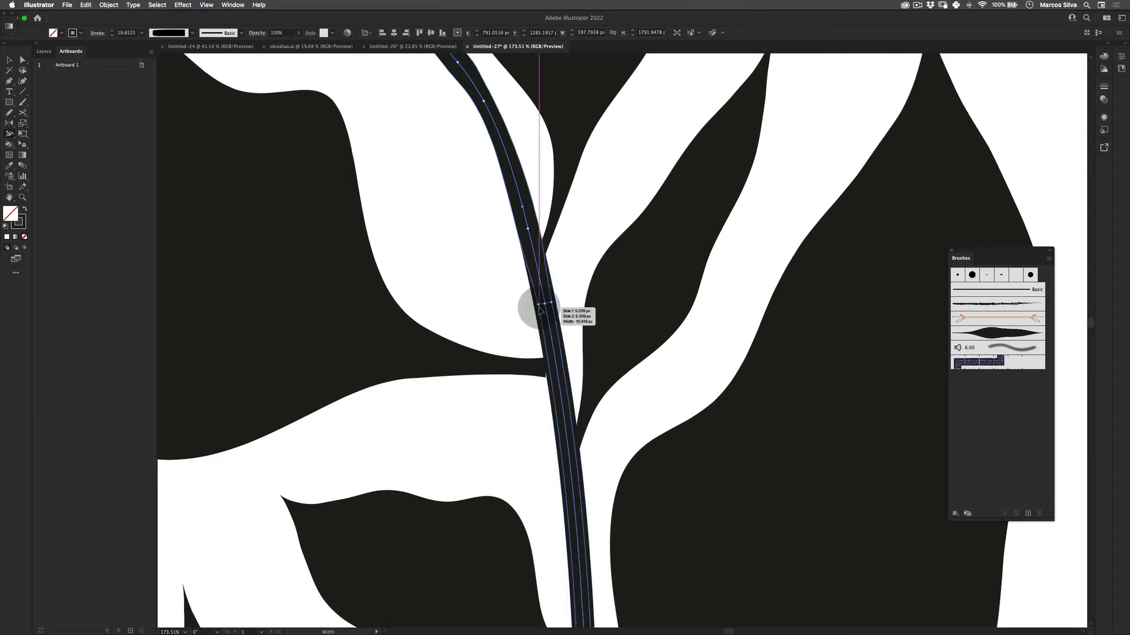
pyautogui.moveTo(540, 310); pyautogui.dragTo(540, 308)
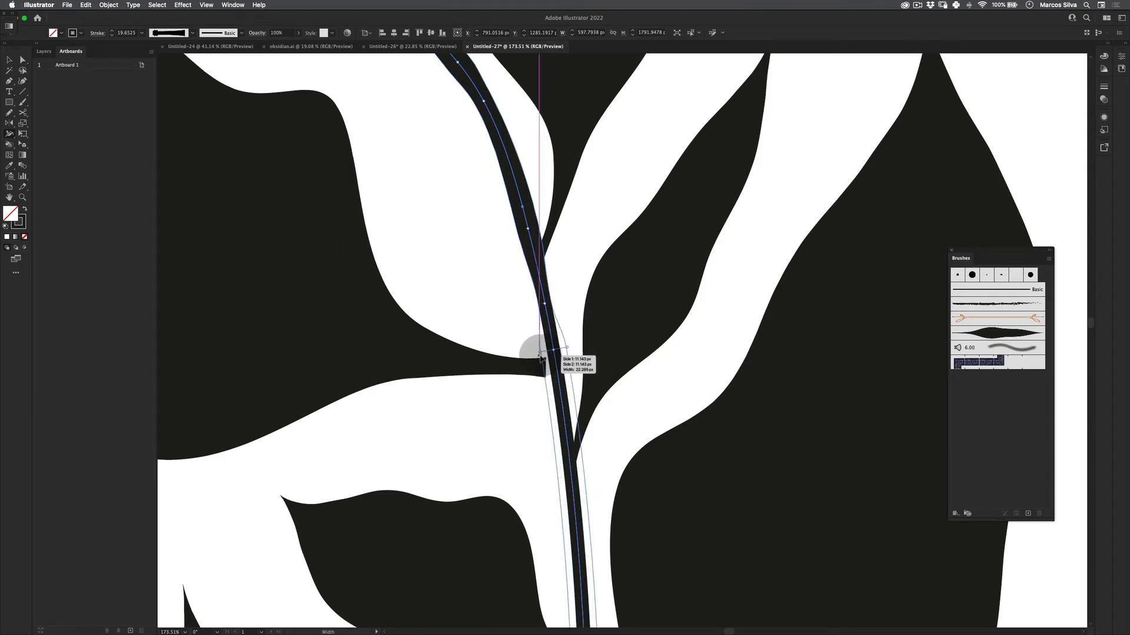
pyautogui.scroll(-6, 543, 357)
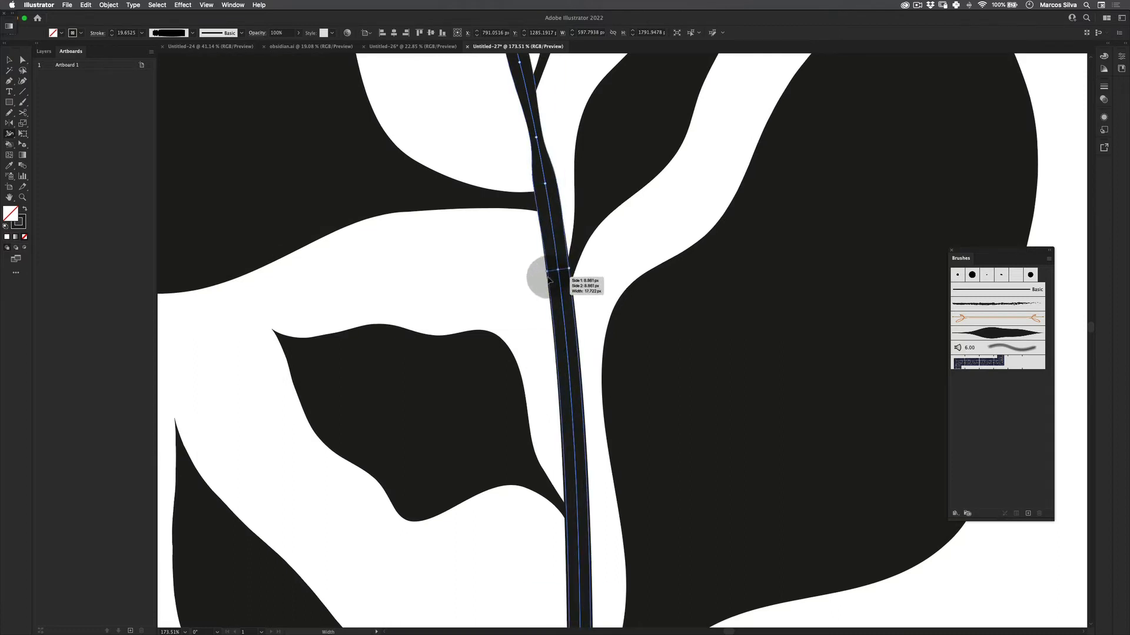
pyautogui.scroll(-3, 549, 273)
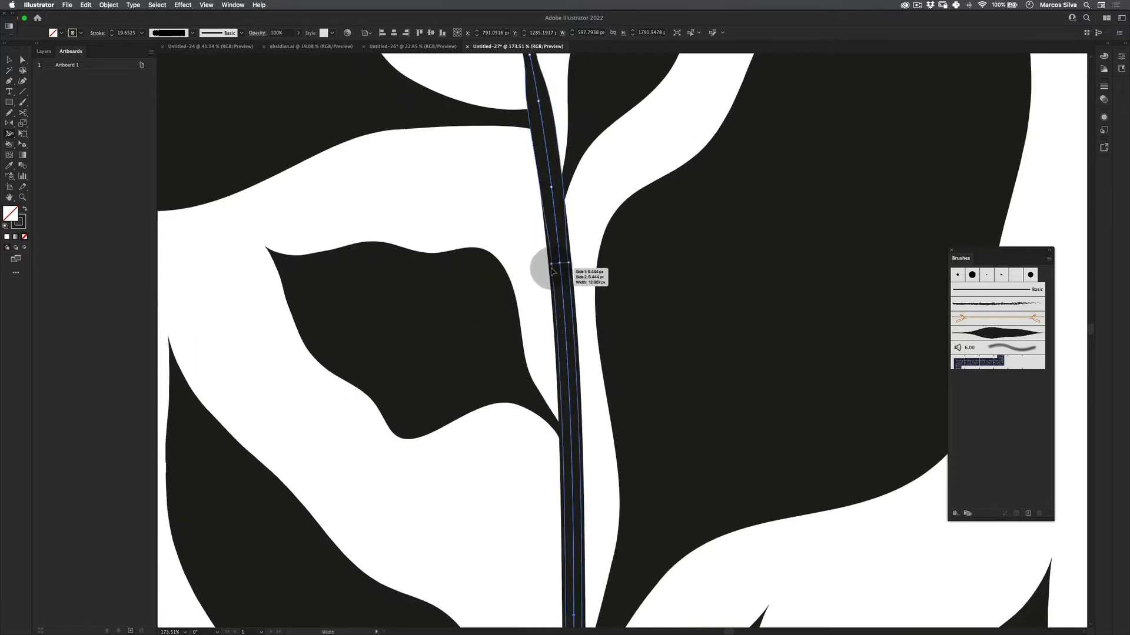
pyautogui.scroll(-5, 559, 270)
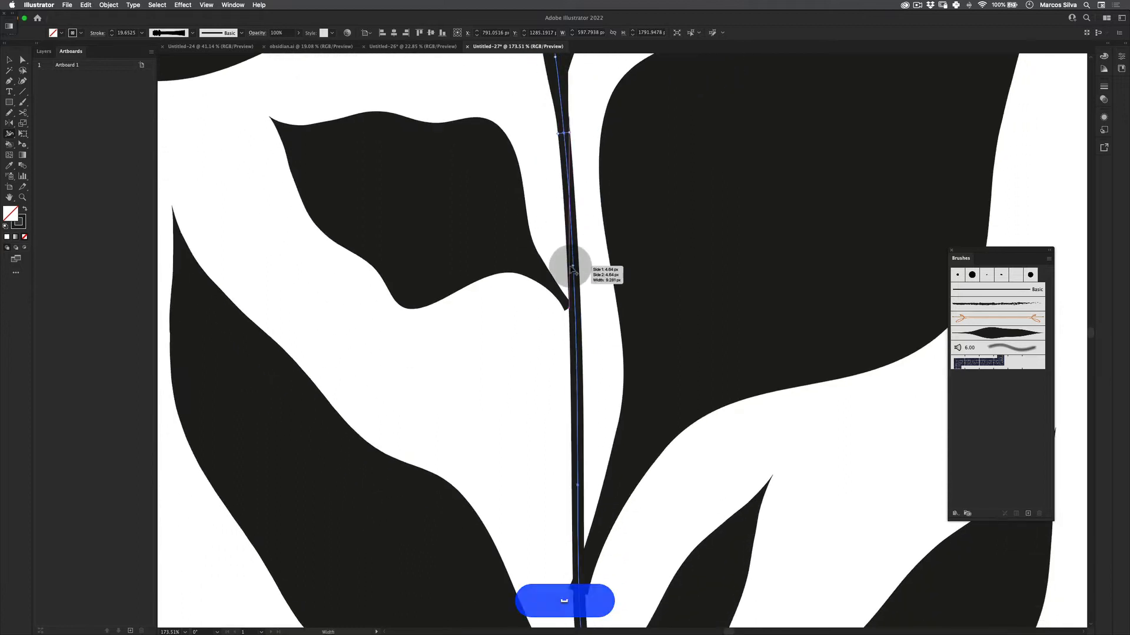
# Step: Thicken the mid-stem to about 23 px and 27 px between the leaf joints, and taper it just below with further width points
pyautogui.scroll(-10, 565, 276)
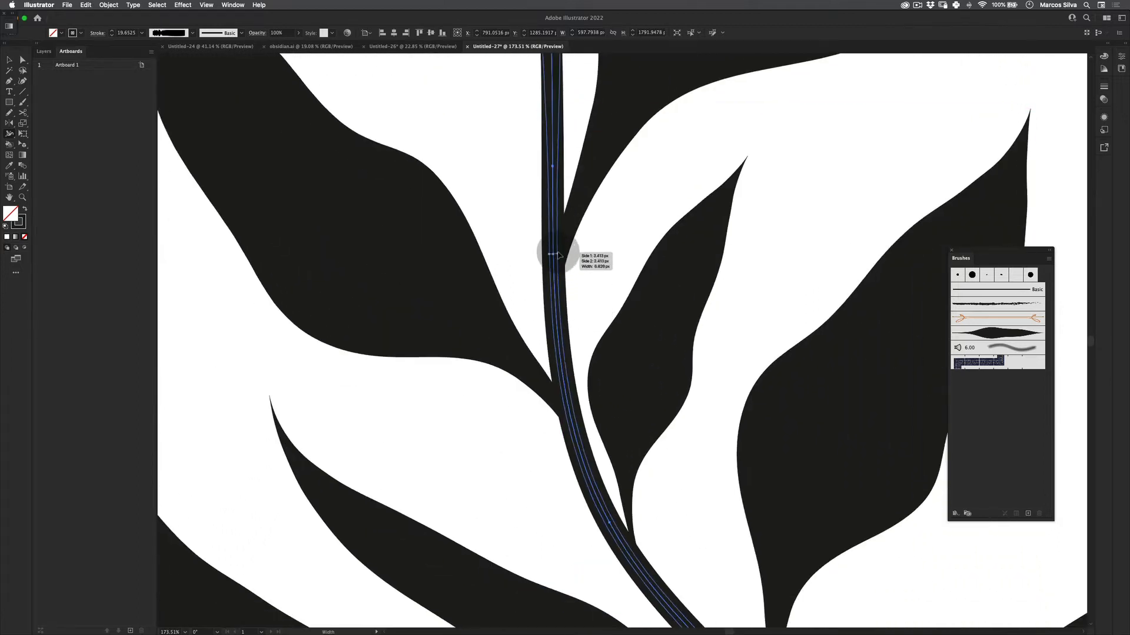
pyautogui.moveTo(562, 255); pyautogui.dragTo(567, 254)
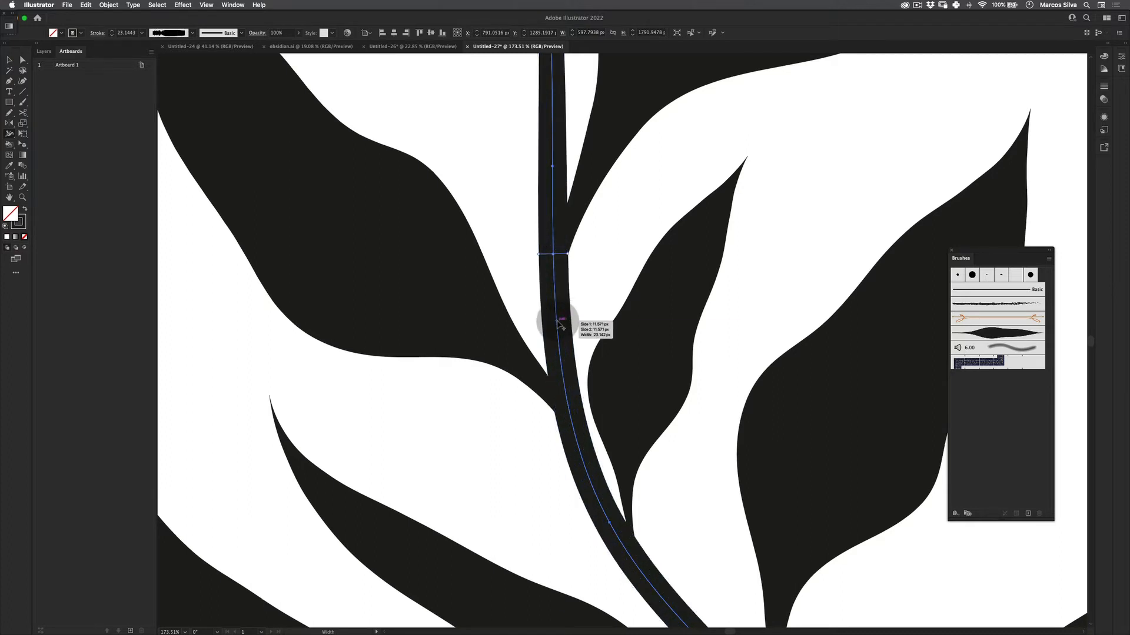
pyautogui.moveTo(554, 330); pyautogui.dragTo(543, 335)
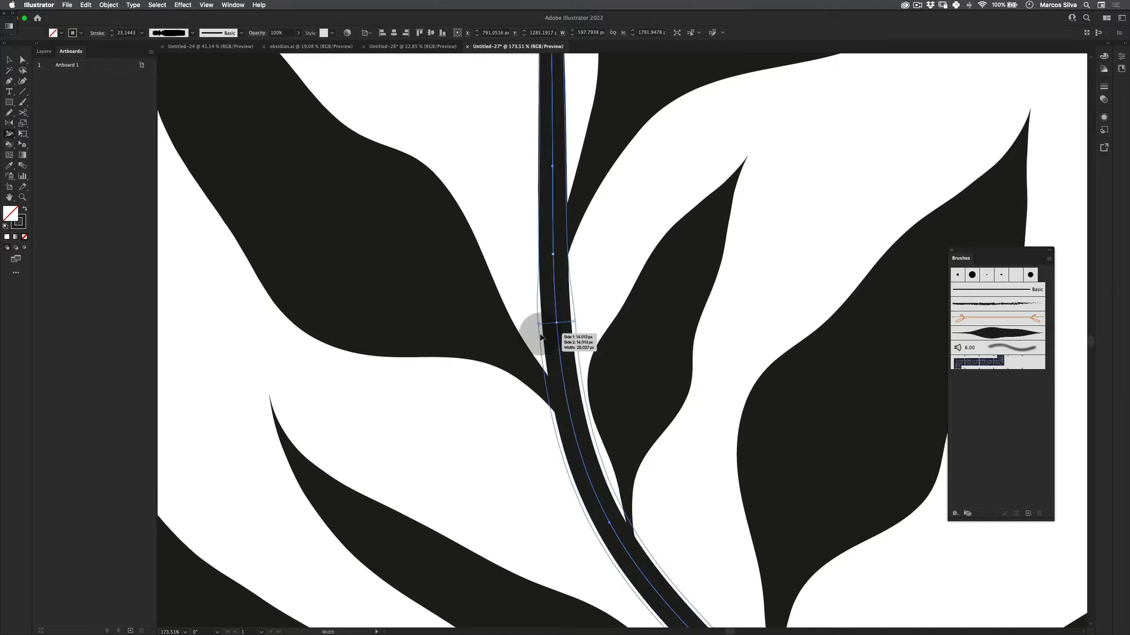
pyautogui.press('space')
pyautogui.moveTo(585, 449); pyautogui.dragTo(561, 312)
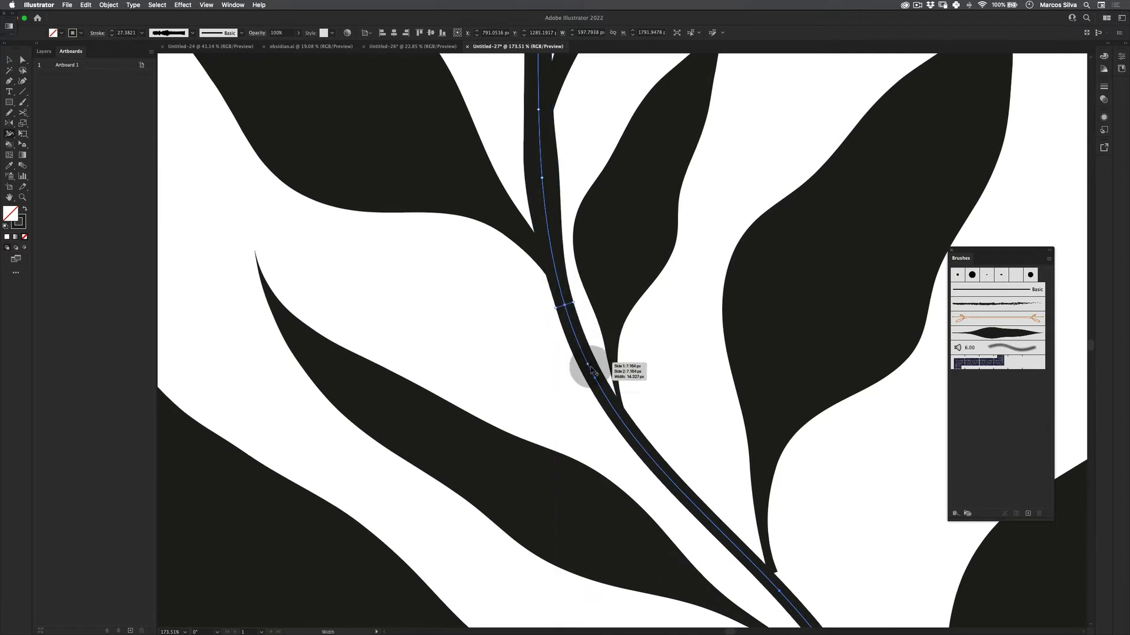
pyautogui.moveTo(594, 374); pyautogui.dragTo(595, 373)
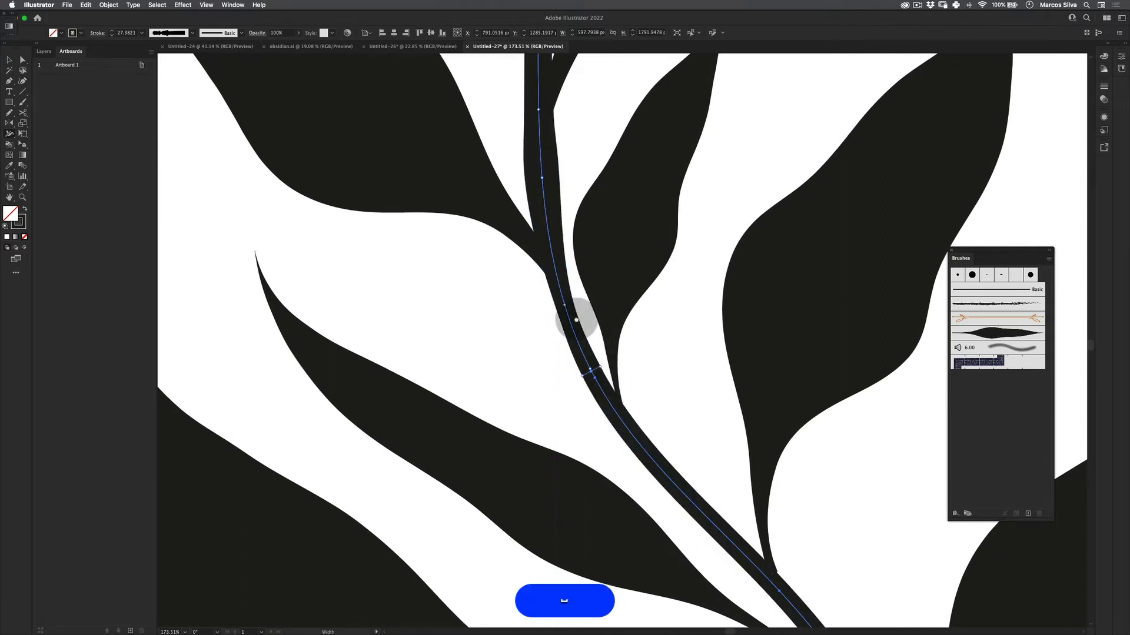
# Step: Adjust the thickness of the stem's lower section with another width point, continuing the uneven organic outline
pyautogui.press('space')
pyautogui.moveTo(606, 427); pyautogui.dragTo(420, 106)
pyautogui.moveTo(564, 238); pyautogui.dragTo(574, 227)
pyautogui.press('space')
pyautogui.moveTo(670, 390); pyautogui.dragTo(625, 269)
pyautogui.press('space')
pyautogui.moveTo(647, 320); pyautogui.dragTo(485, 493)
# Step: Examine the complete leaf artwork on the artboard up close and from afar, and select the stem
pyautogui.press('z')
pyautogui.press('v')
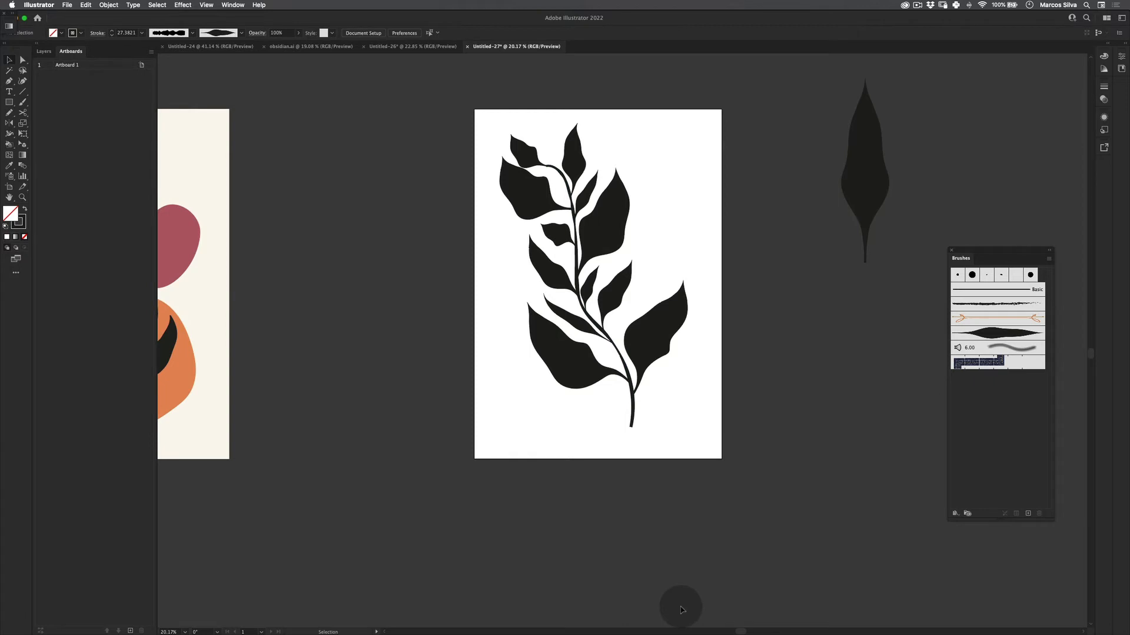
pyautogui.press('z')
pyautogui.moveTo(648, 245); pyautogui.dragTo(552, 309)
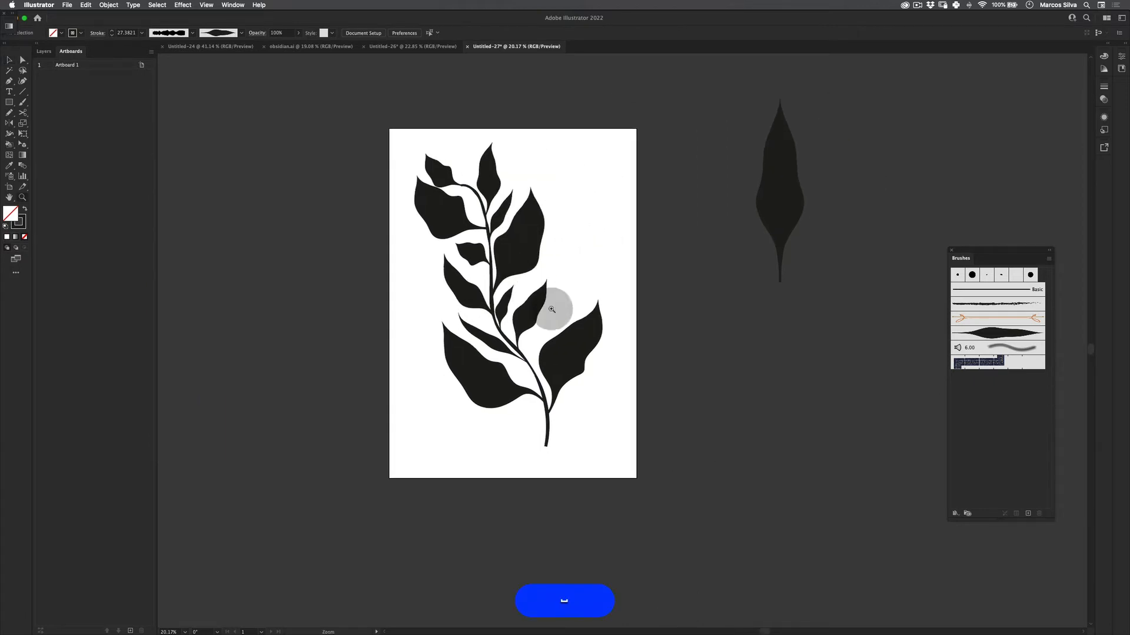
pyautogui.click(514, 250)
pyautogui.press('z')
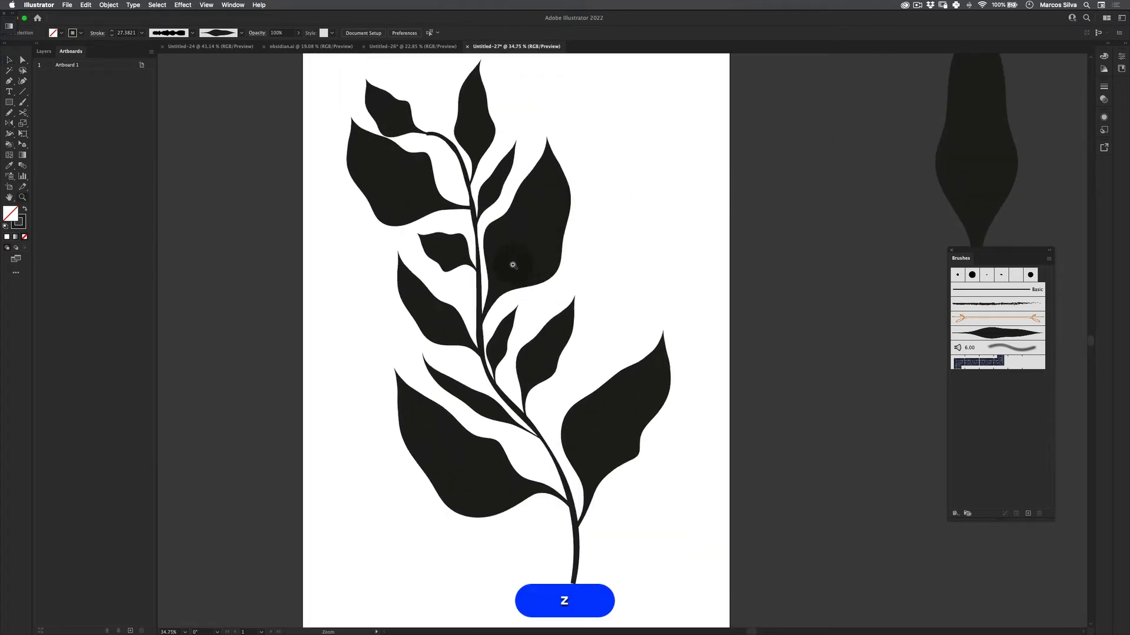
pyautogui.moveTo(565, 354); pyautogui.dragTo(575, 211)
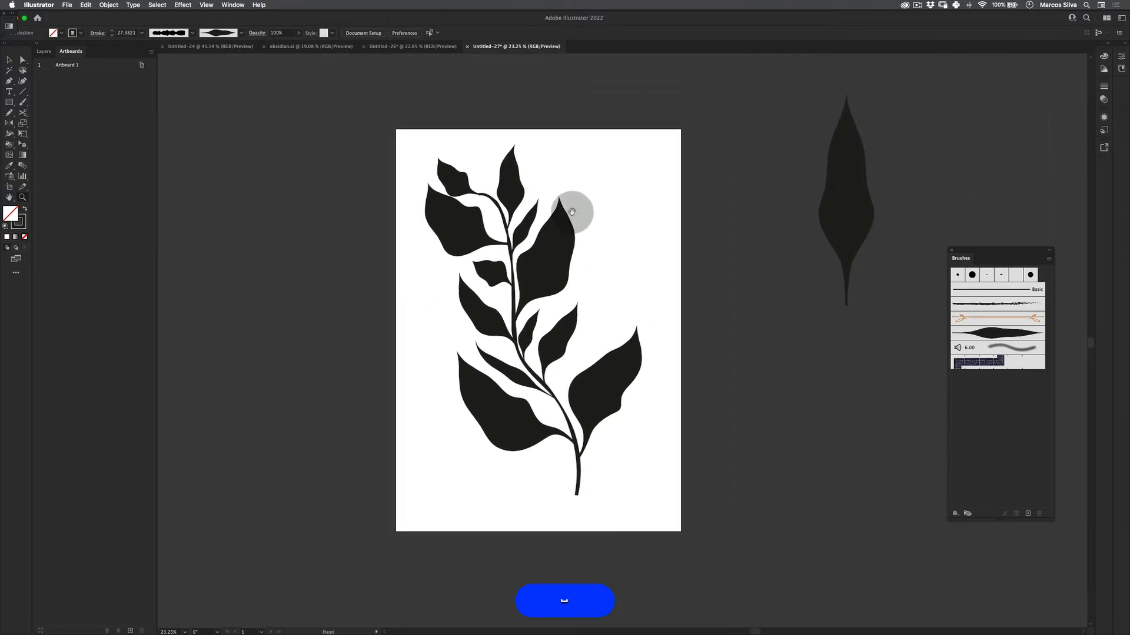
pyautogui.press('v')
pyautogui.click(558, 213)
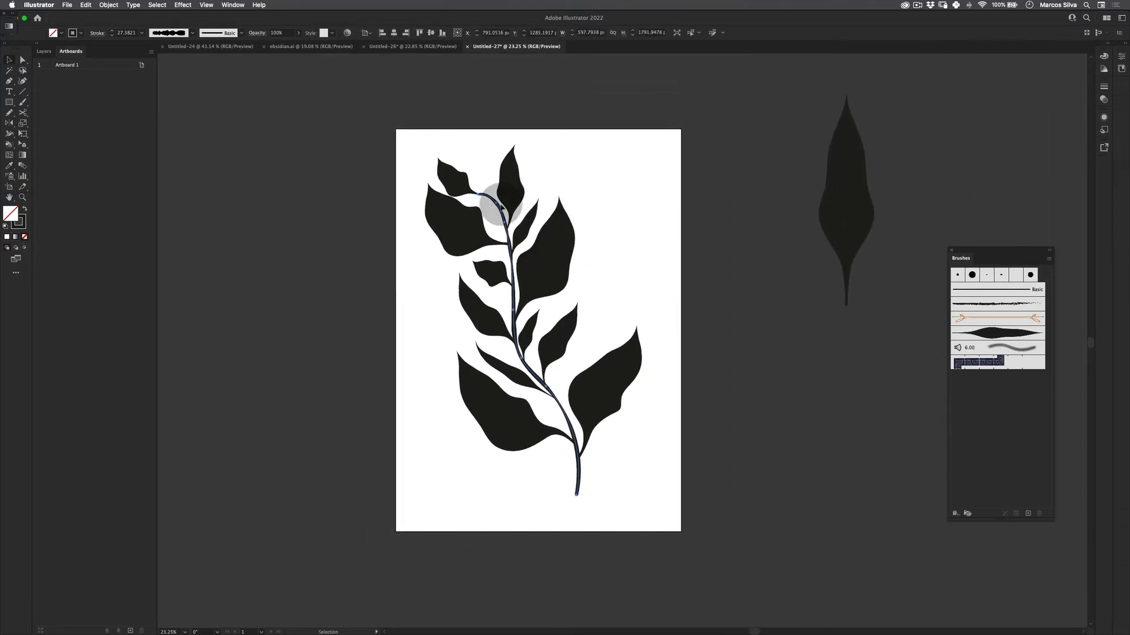
# Step: Unlock the path of the upright top leaf and the path of the large upper-left leaf
pyautogui.rightClick(515, 183)
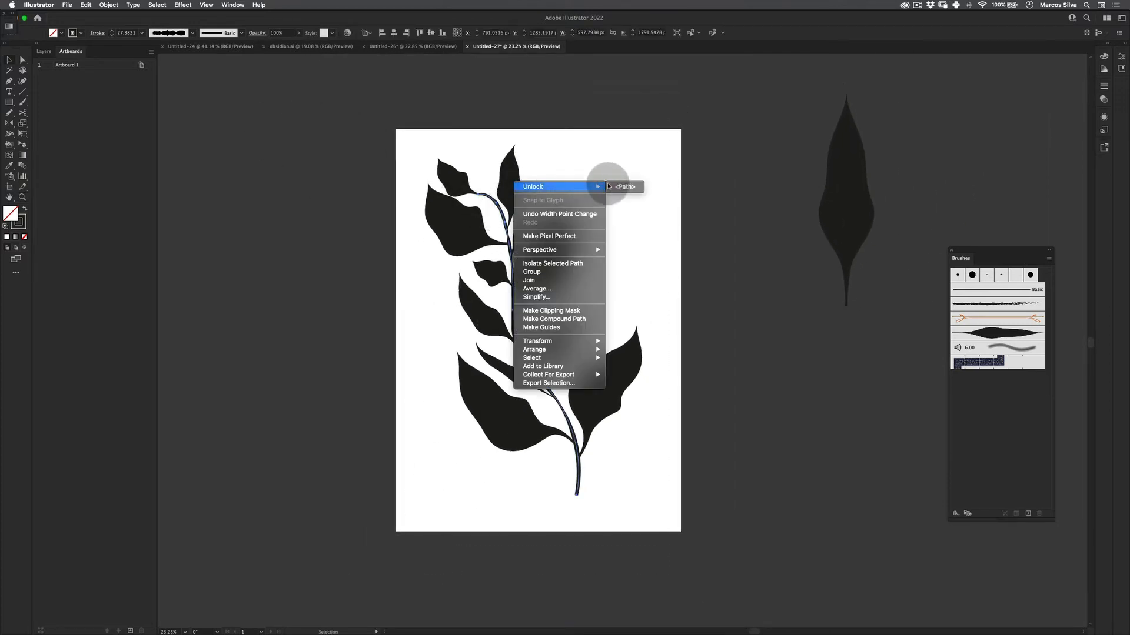
pyautogui.click(625, 187)
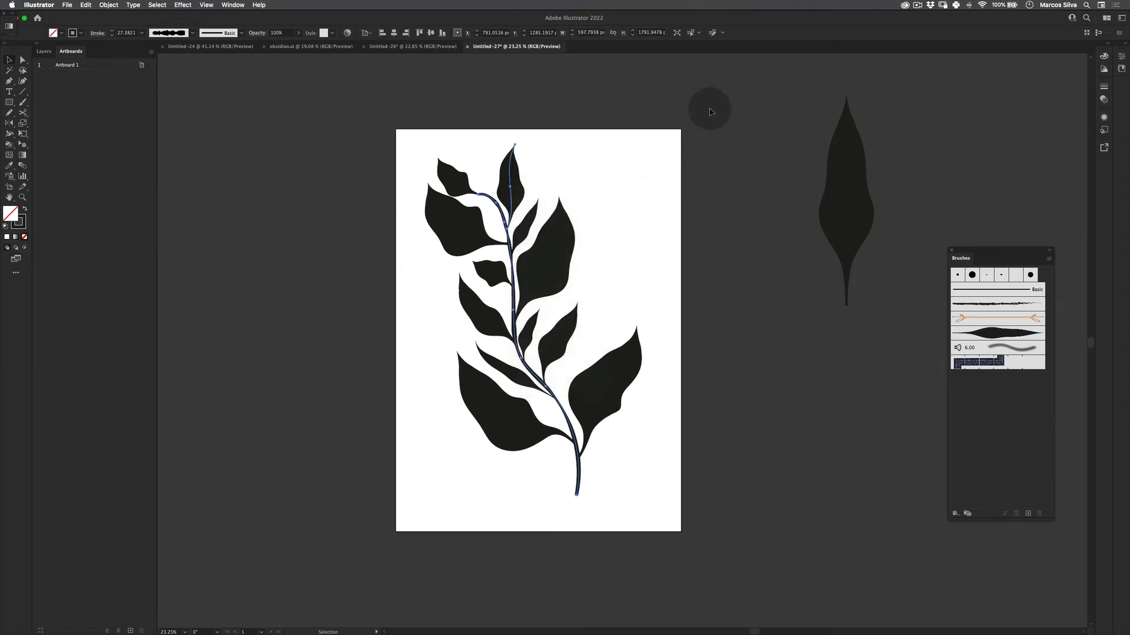
pyautogui.rightClick(561, 238)
pyautogui.rightClick(631, 253)
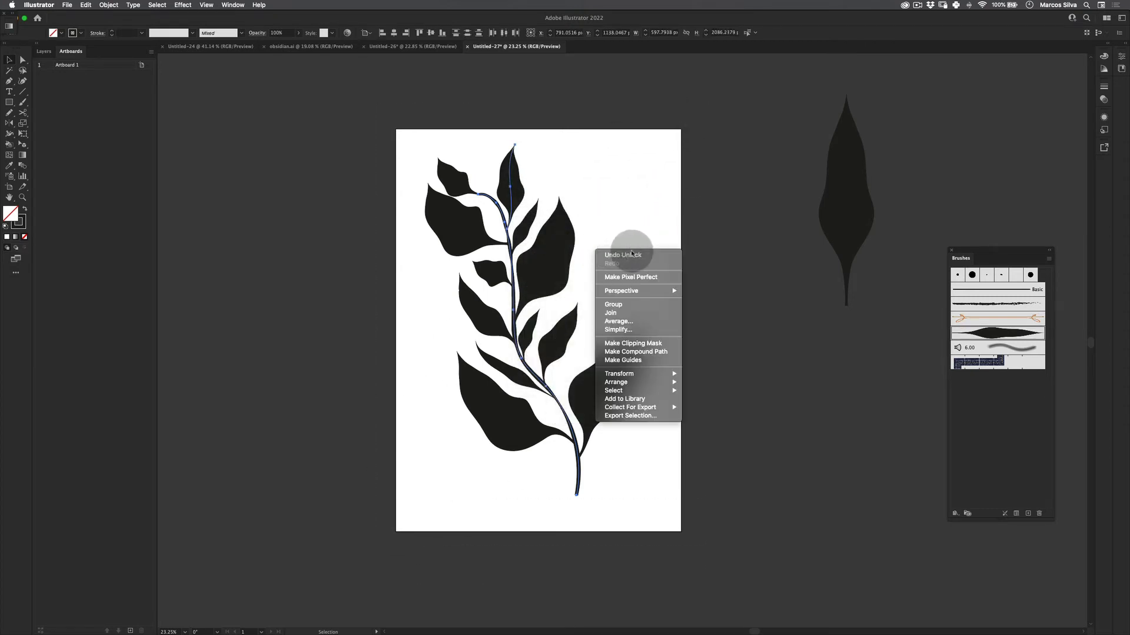
pyautogui.click(640, 207)
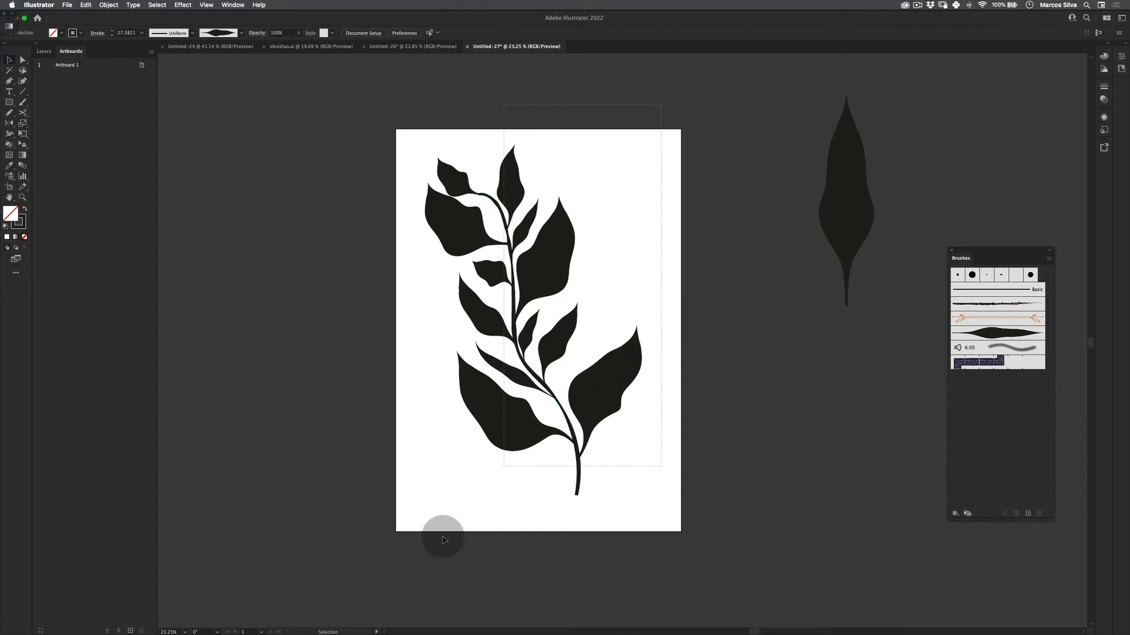
pyautogui.rightClick(481, 219)
pyautogui.moveTo(489, 231)
pyautogui.click(559, 231)
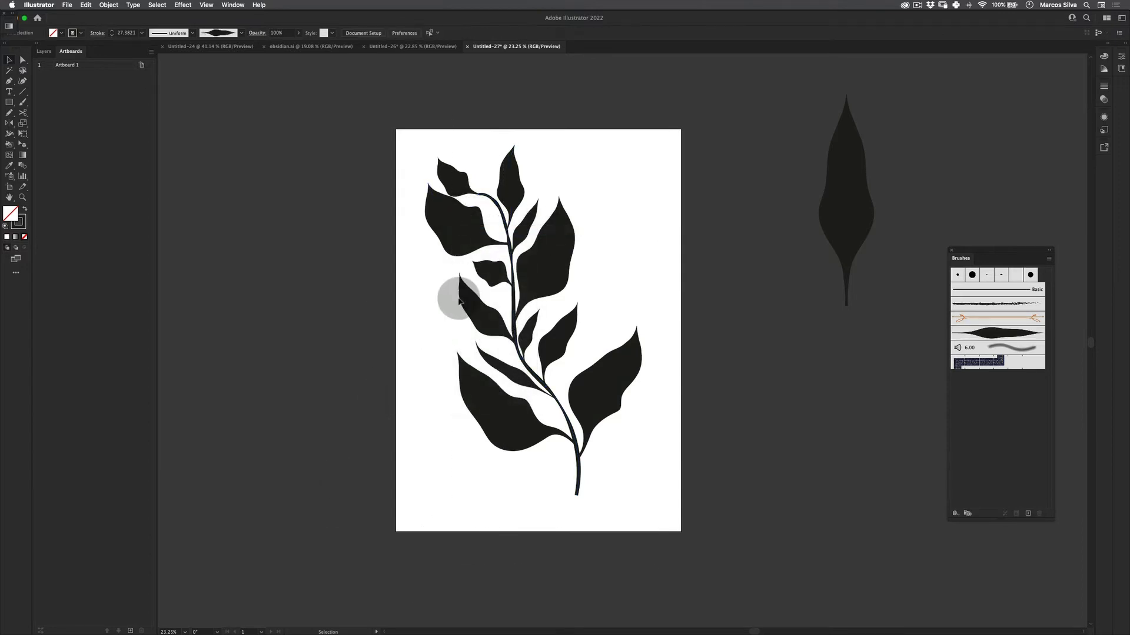
# Step: Unlock the paths of the small left leaf, the large right leaf and the middle left leaf
pyautogui.rightClick(495, 270)
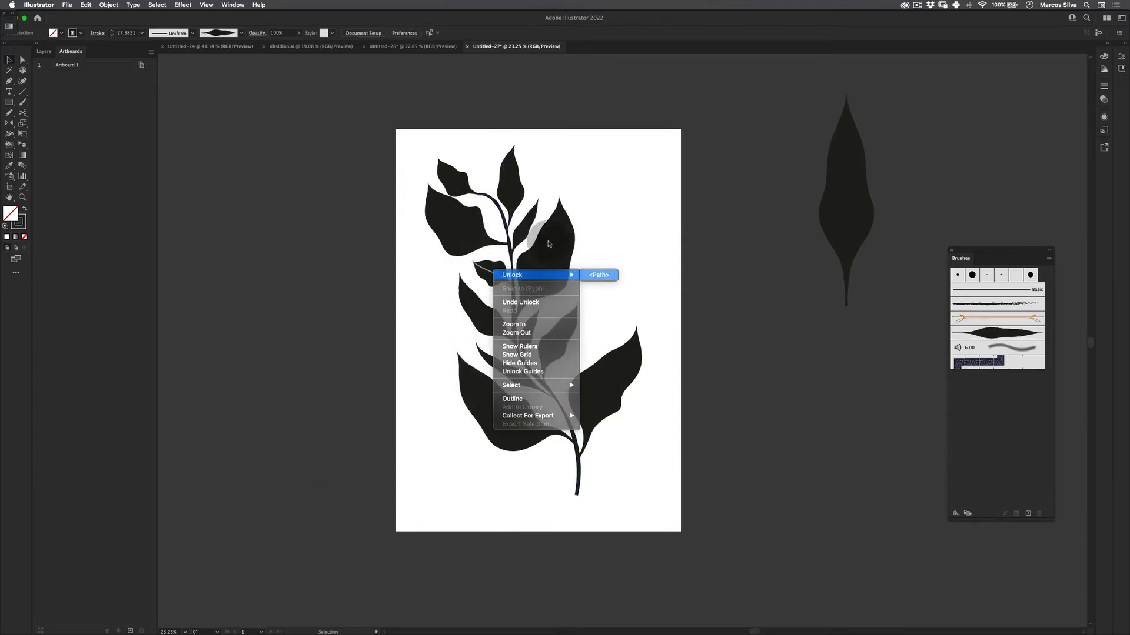
pyautogui.click(597, 272)
pyautogui.rightClick(591, 246)
pyautogui.moveTo(592, 253)
pyautogui.click(653, 253)
pyautogui.rightClick(476, 308)
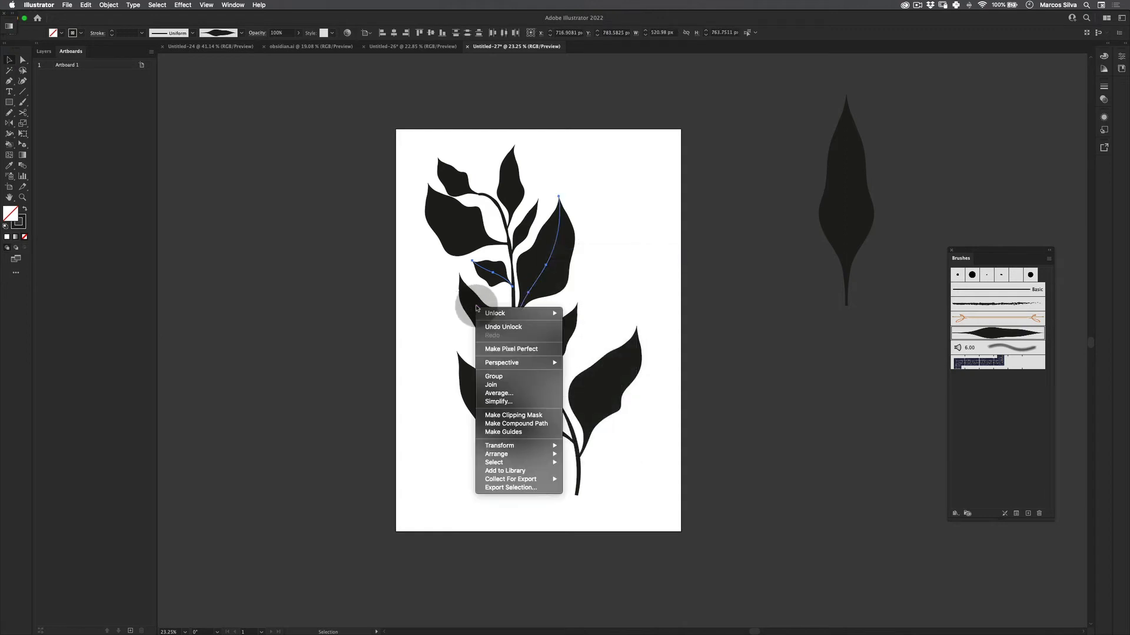
pyautogui.moveTo(512, 313)
pyautogui.click(583, 313)
pyautogui.click(252, 202)
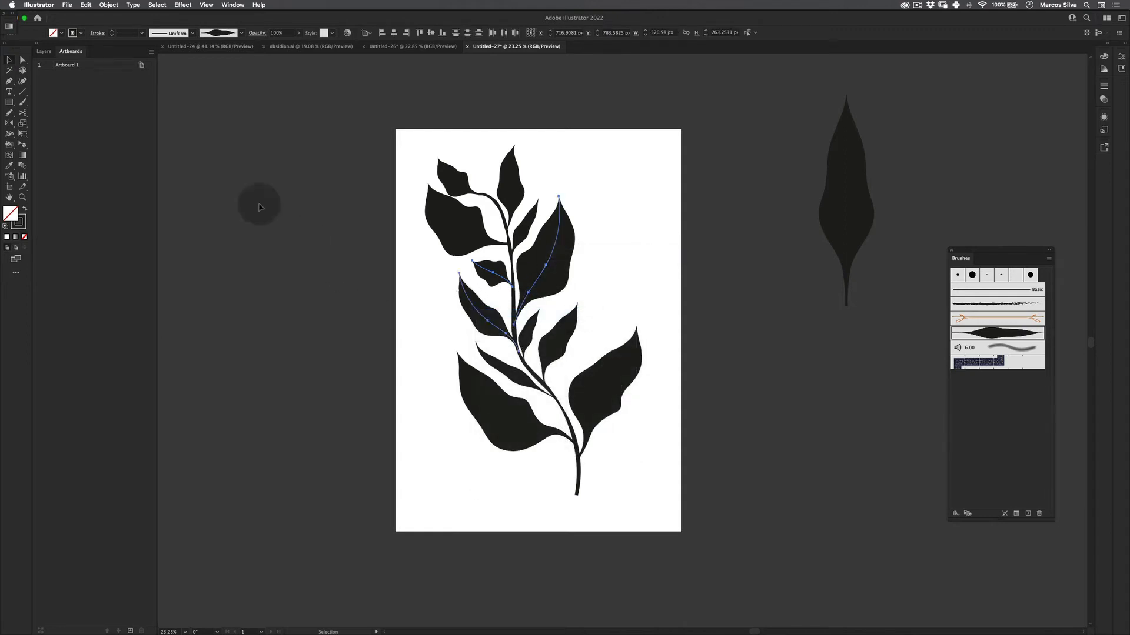
# Step: Unlock the remaining leaf paths in the layer list and expand the appearance of all leaves and the stem
pyautogui.click(60, 65)
pyautogui.moveTo(49, 75); pyautogui.dragTo(50, 198)
pyautogui.press('v')
pyautogui.press('super+a')
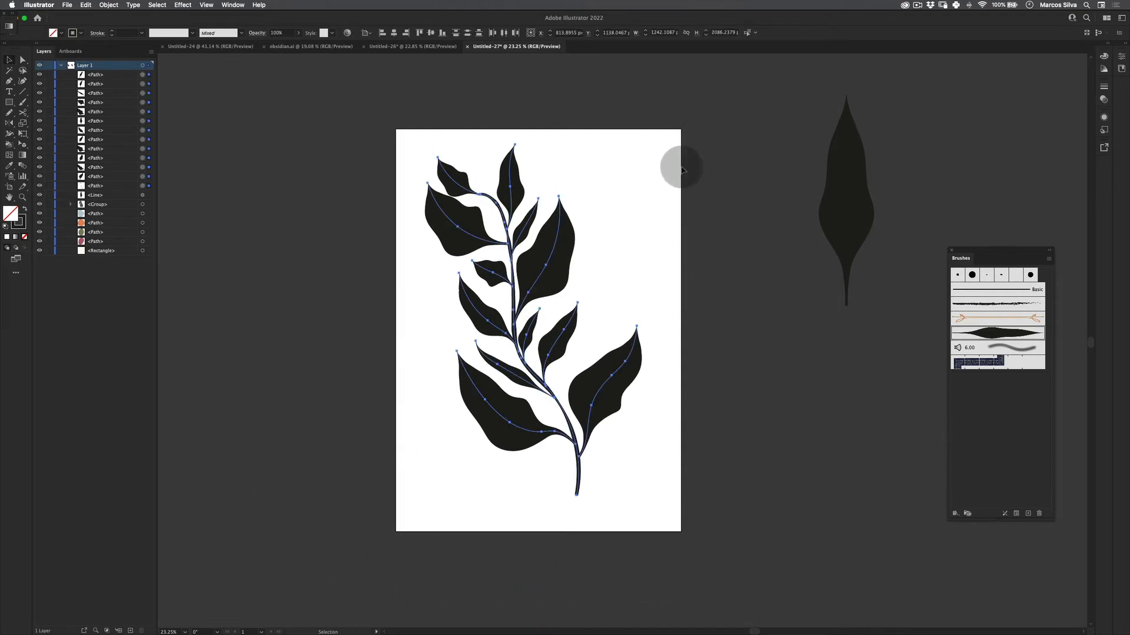
pyautogui.click(109, 5)
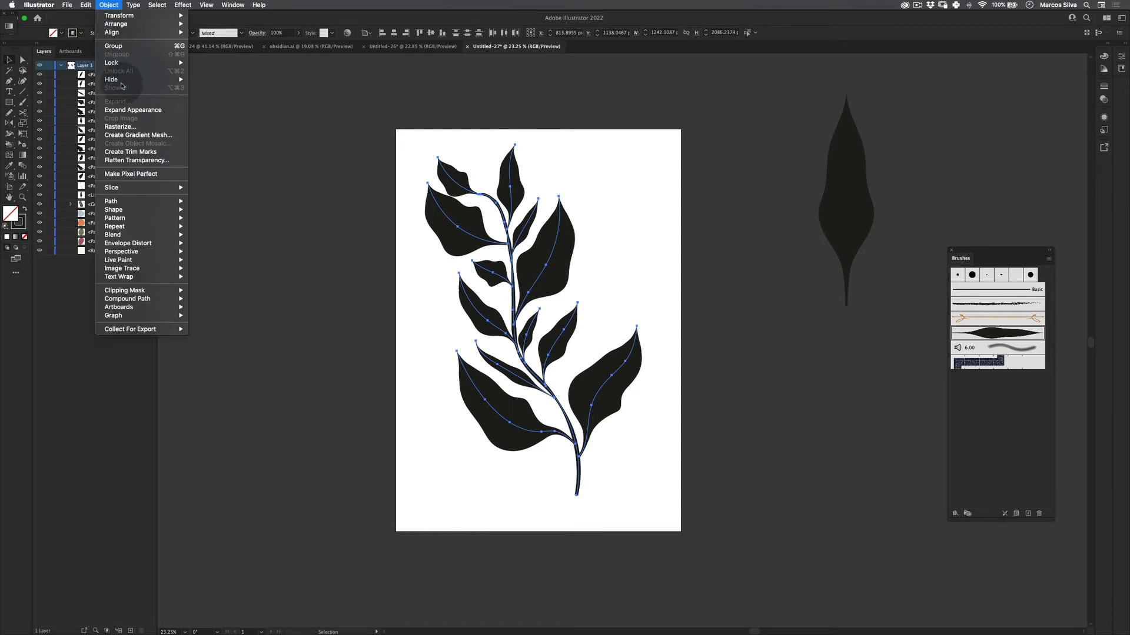
pyautogui.click(138, 112)
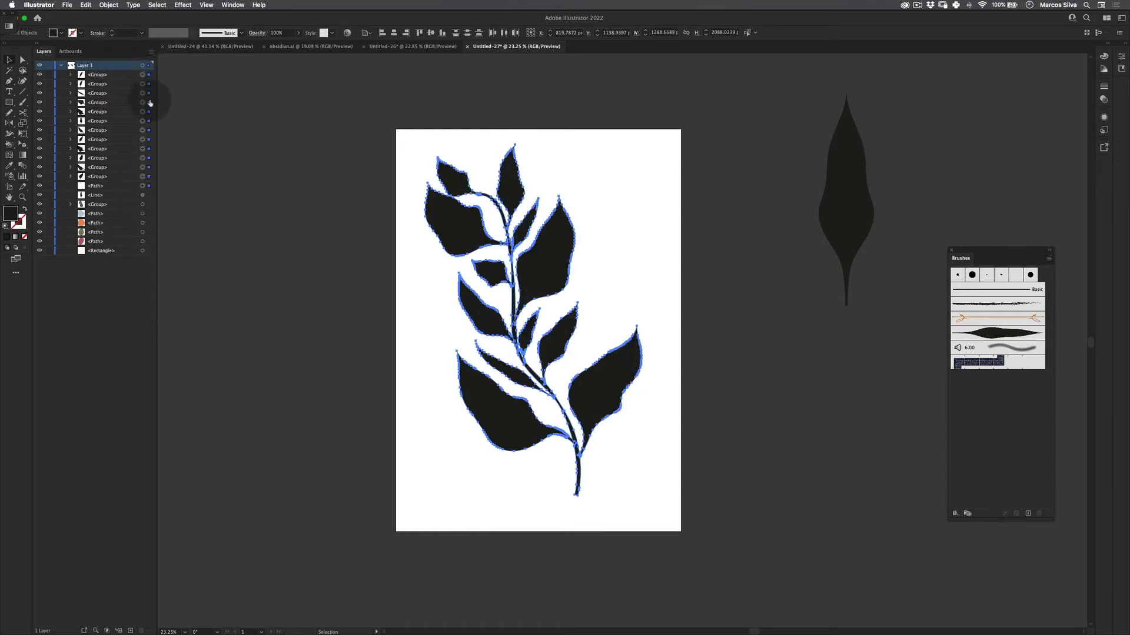
# Step: Unite the expanded leaves and stem into one single path with the Pathfinder's Unite shape mode
pyautogui.click(232, 4)
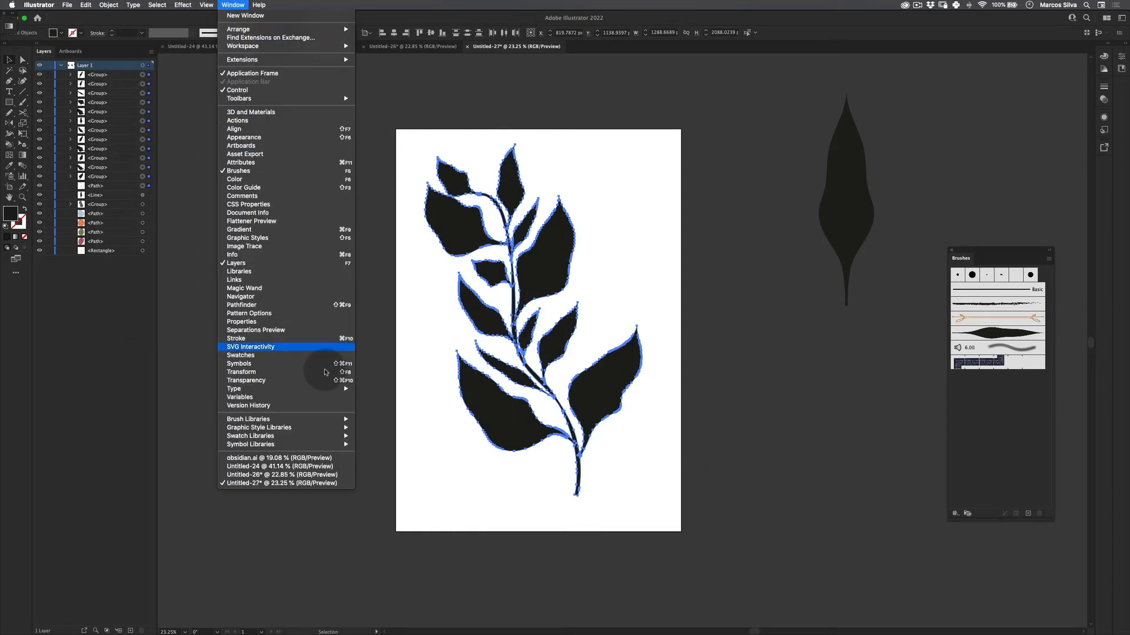
pyautogui.click(281, 299)
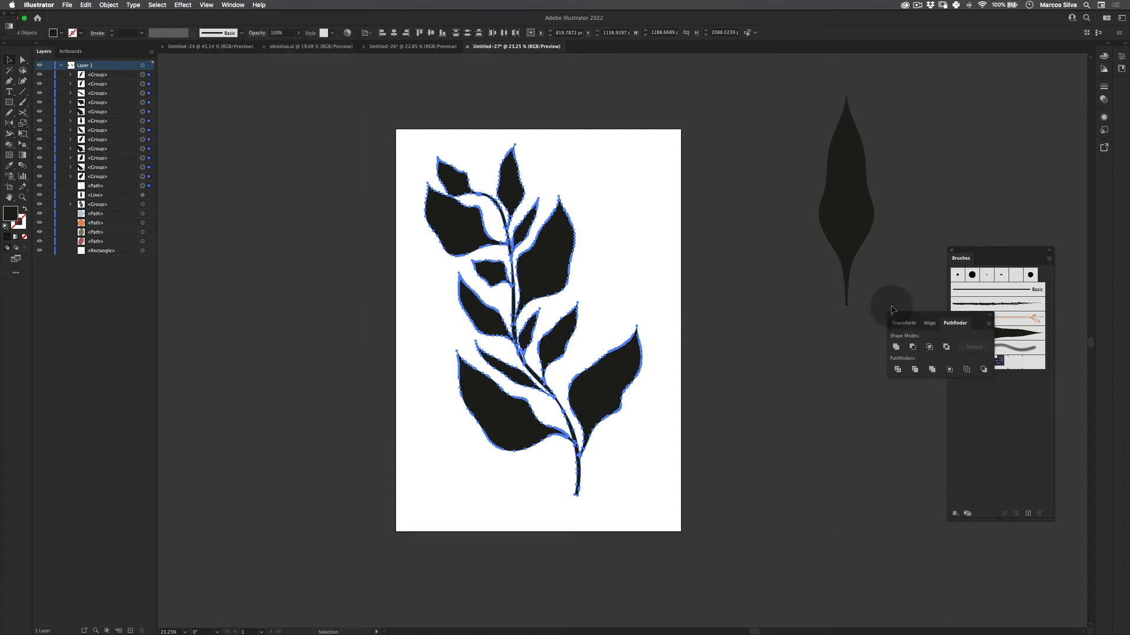
pyautogui.moveTo(895, 315); pyautogui.dragTo(711, 272)
pyautogui.click(712, 303)
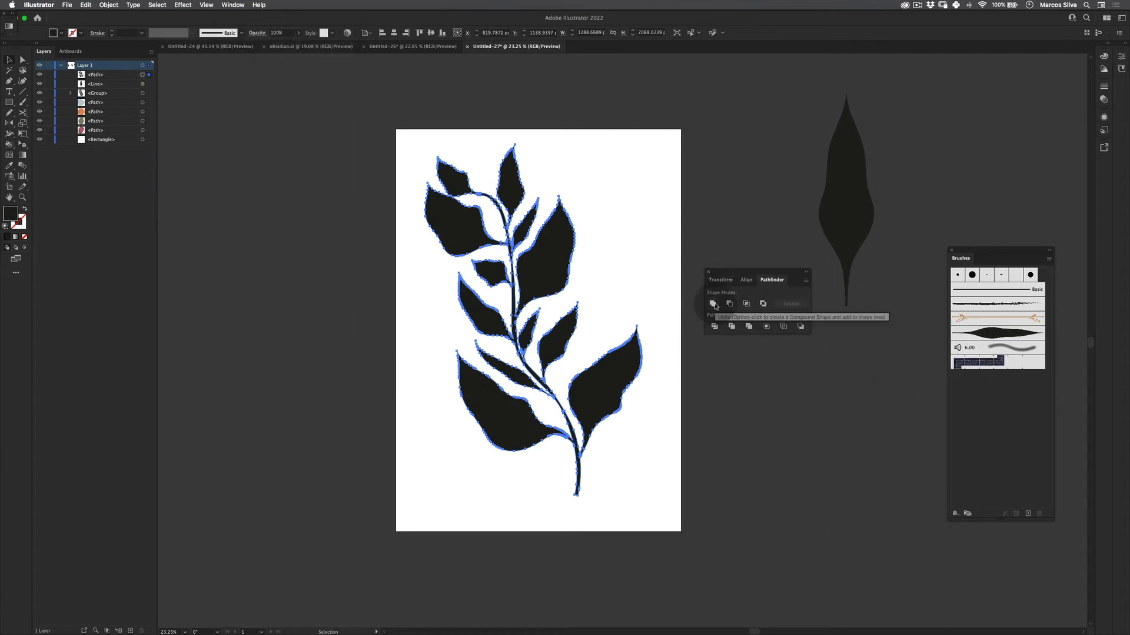
# Step: Simplify the united leaf path, reducing it to 132 anchor points
pyautogui.press('z')
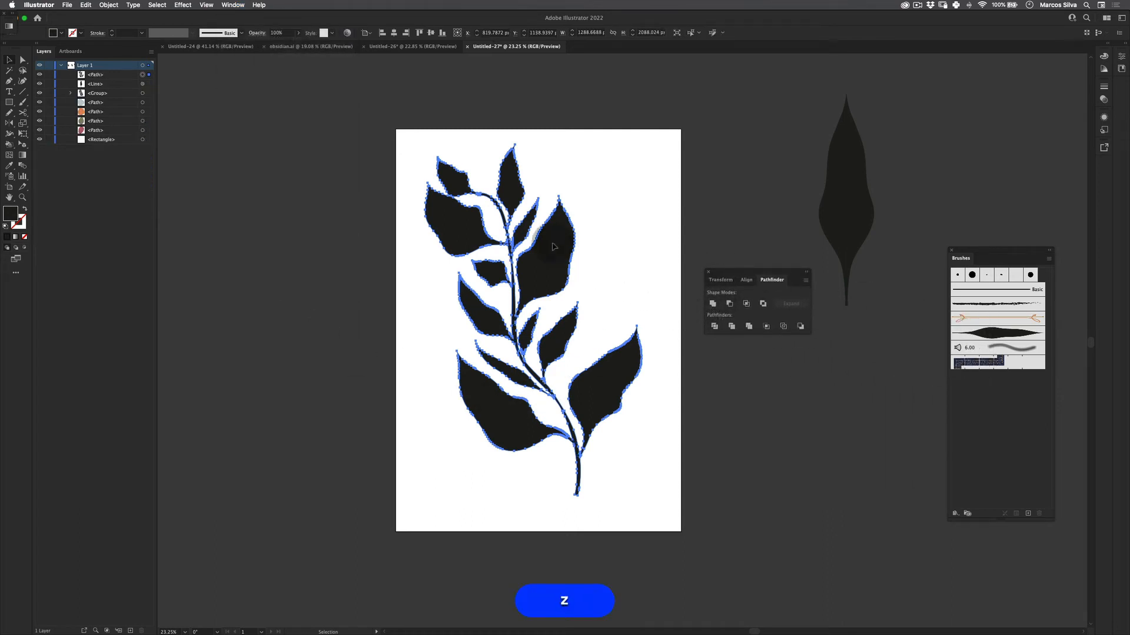
pyautogui.click(505, 234)
pyautogui.press('v')
pyautogui.rightClick(555, 251)
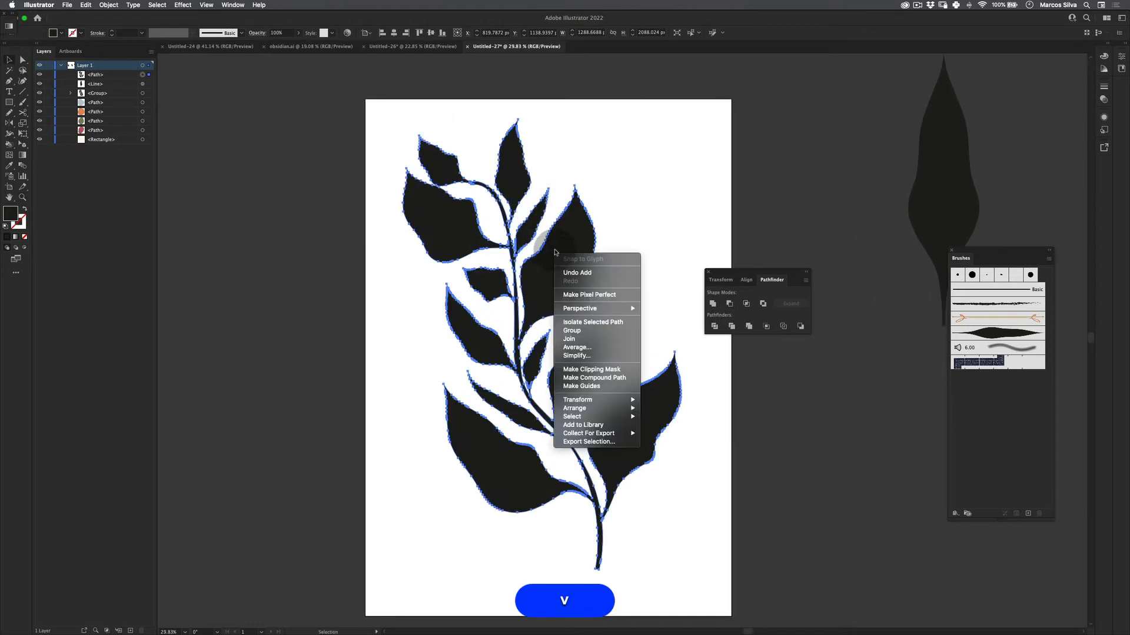
pyautogui.click(577, 356)
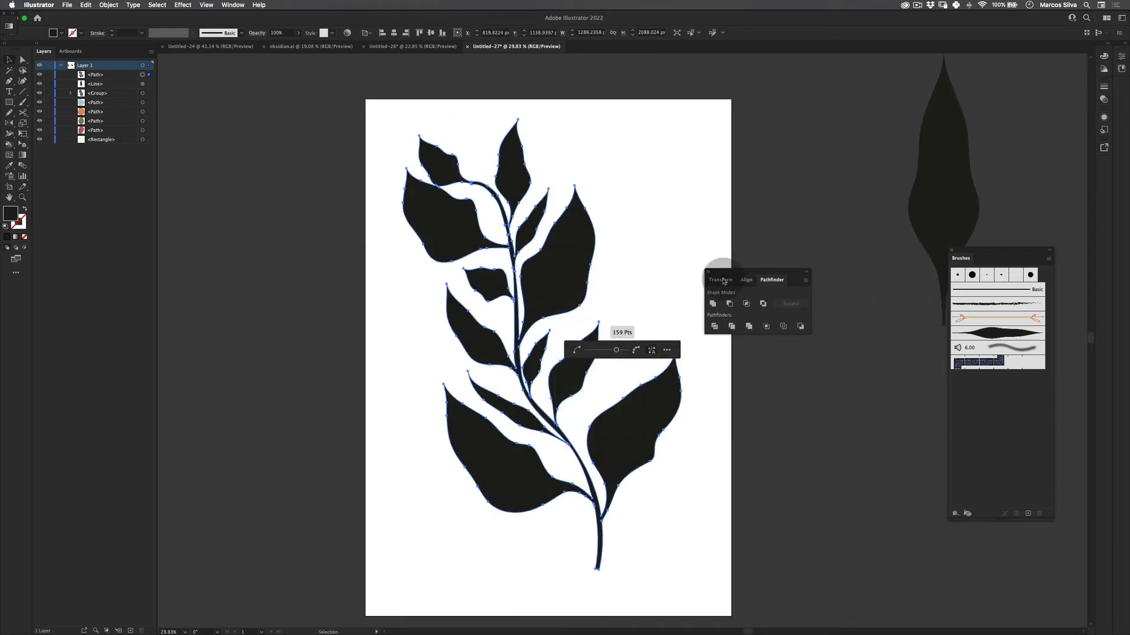
pyautogui.moveTo(592, 358); pyautogui.dragTo(617, 351)
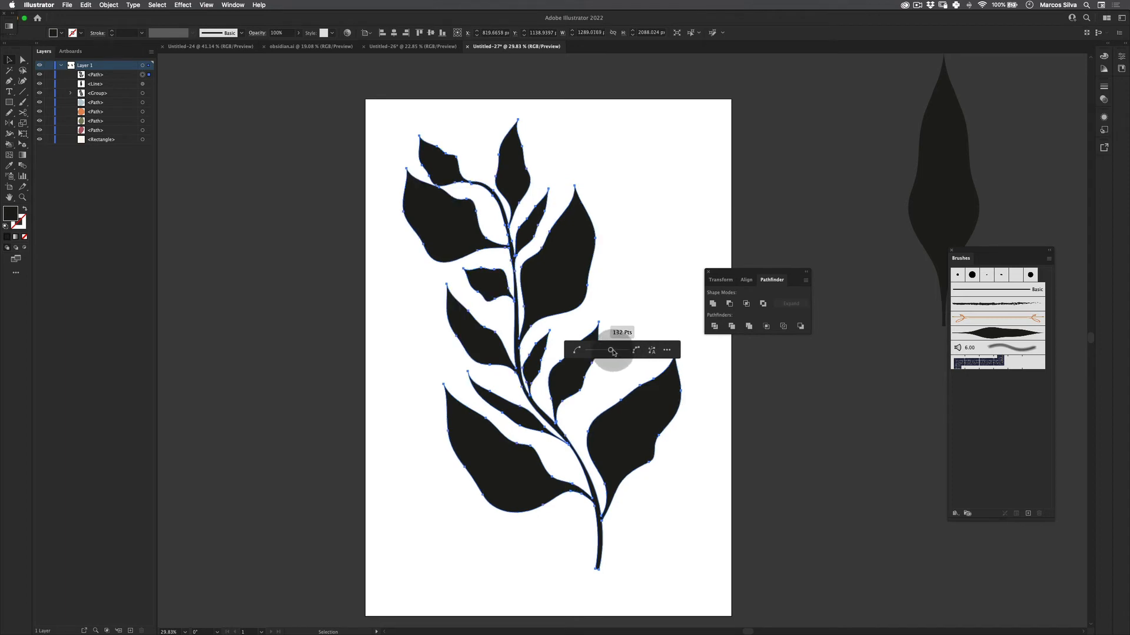
pyautogui.click(633, 300)
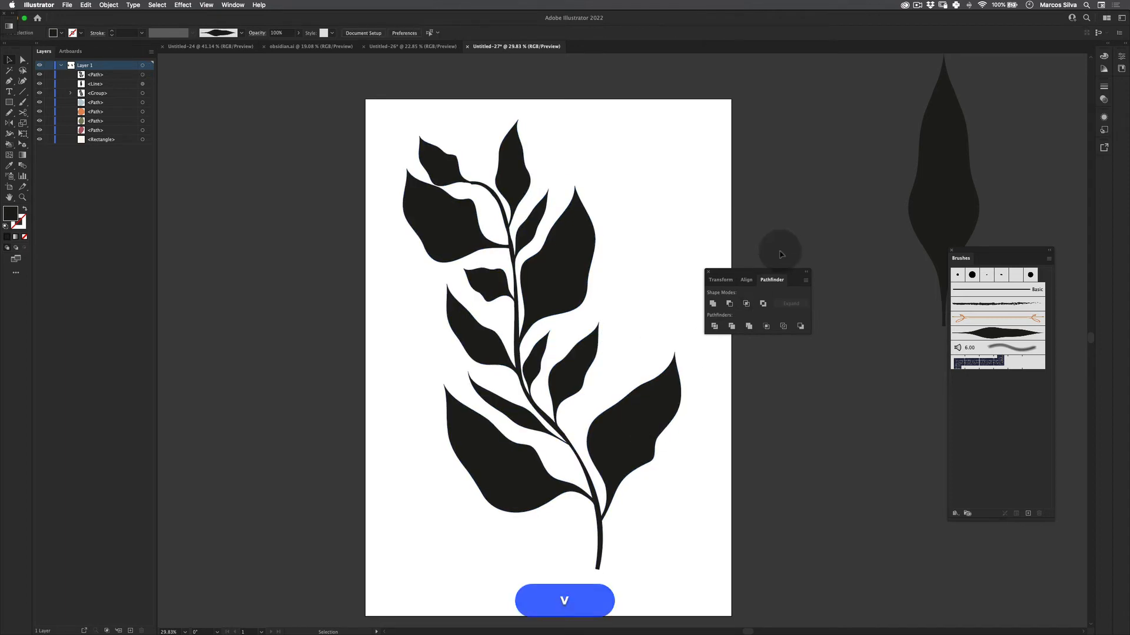
# Step: Smooth the joint of the top-left leaf and stem by deleting the stray anchor point on its underside and adjusting the neighbouring curve handle
pyautogui.moveTo(801, 227); pyautogui.dragTo(845, 178)
pyautogui.press('z')
pyautogui.moveTo(478, 185); pyautogui.dragTo(671, 115)
pyautogui.press('space')
pyautogui.press('z')
pyautogui.moveTo(432, 177); pyautogui.dragTo(463, 221)
pyautogui.press('a')
pyautogui.moveTo(477, 201); pyautogui.dragTo(426, 345)
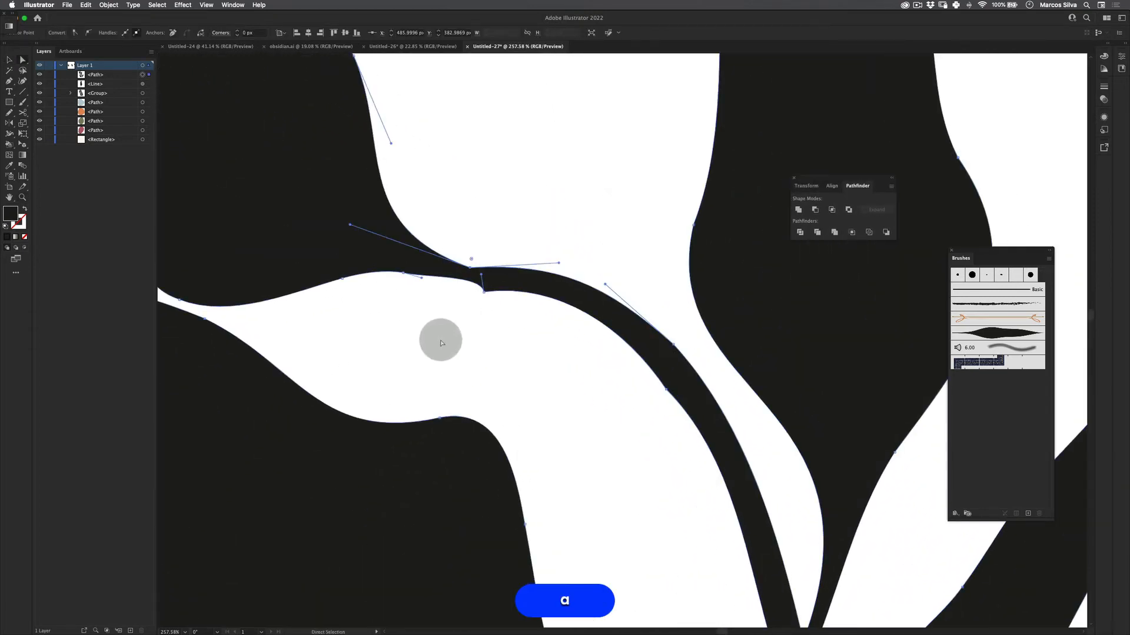
pyautogui.press('p')
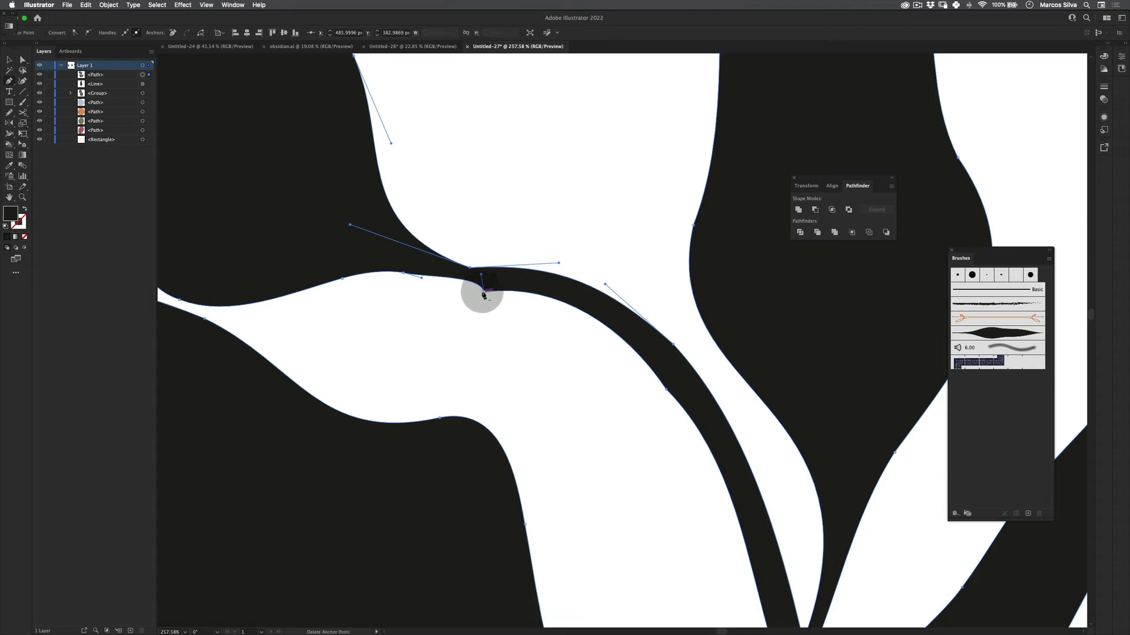
pyautogui.press('a')
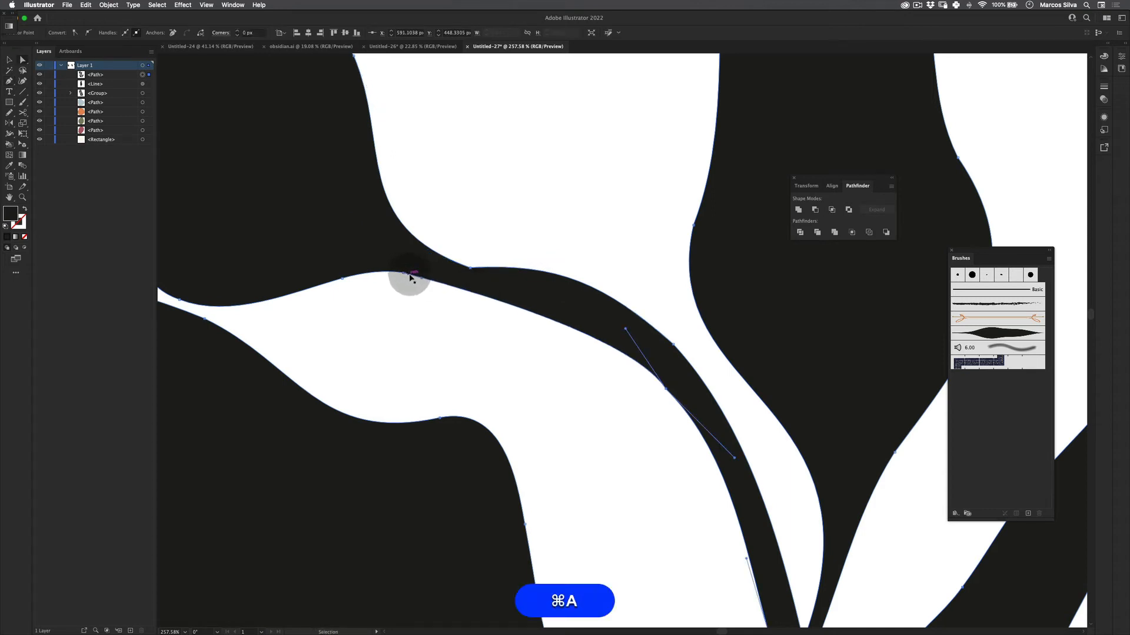
pyautogui.moveTo(626, 331)
pyautogui.mouseDown()
pyautogui.moveTo(623, 257)
pyautogui.moveTo(564, 264)
pyautogui.mouseUp()
pyautogui.moveTo(470, 285); pyautogui.dragTo(578, 31)
# Step: Rotate the whole leaf artwork slightly counterclockwise and nudge it a little to reposition it on the artboard
pyautogui.press('z')
pyautogui.moveTo(540, 209); pyautogui.dragTo(283, 411)
pyautogui.press('v')
pyautogui.click(336, 424)
pyautogui.press('space')
pyautogui.moveTo(610, 396); pyautogui.dragTo(555, 285)
pyautogui.press('z')
pyautogui.press('v')
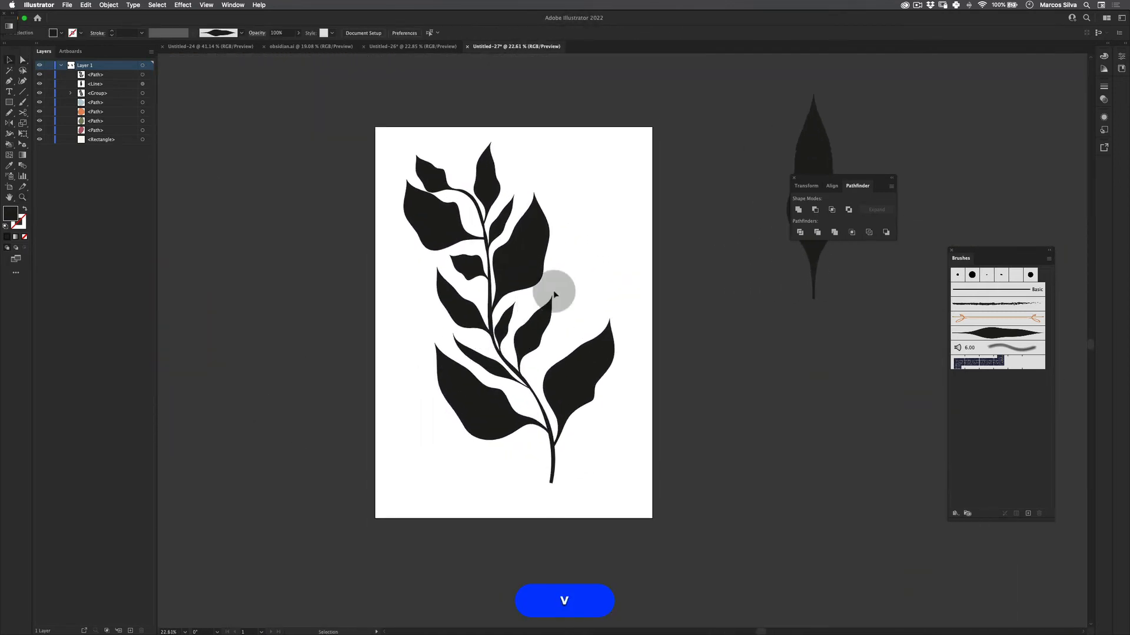
pyautogui.moveTo(605, 172); pyautogui.dragTo(441, 515)
pyautogui.press('e')
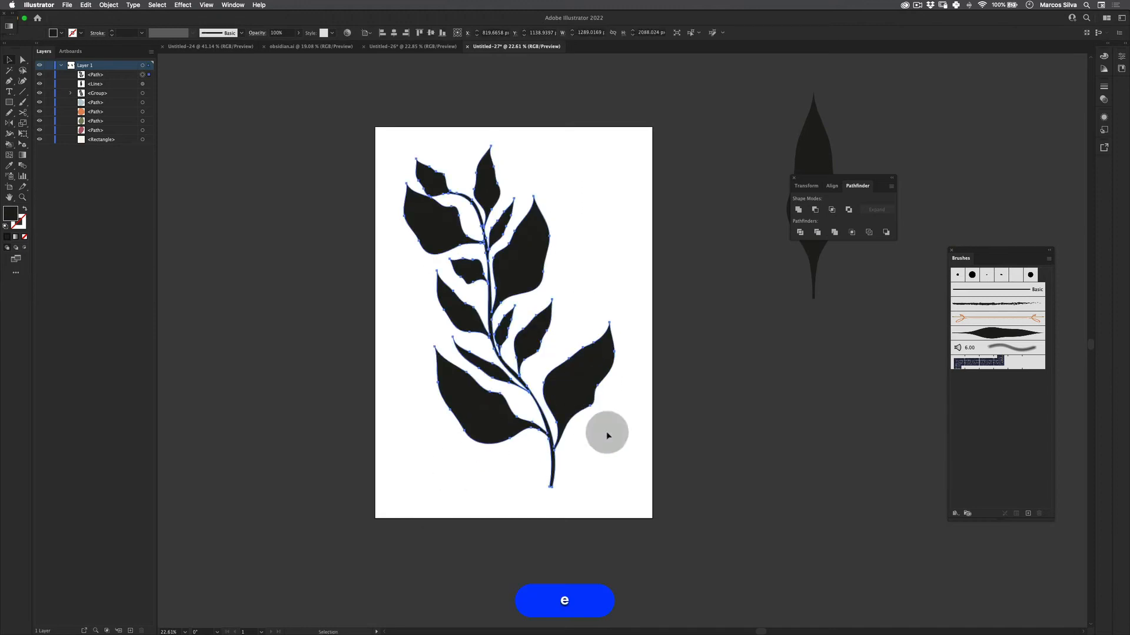
pyautogui.moveTo(630, 499); pyautogui.dragTo(637, 490)
pyautogui.press('v')
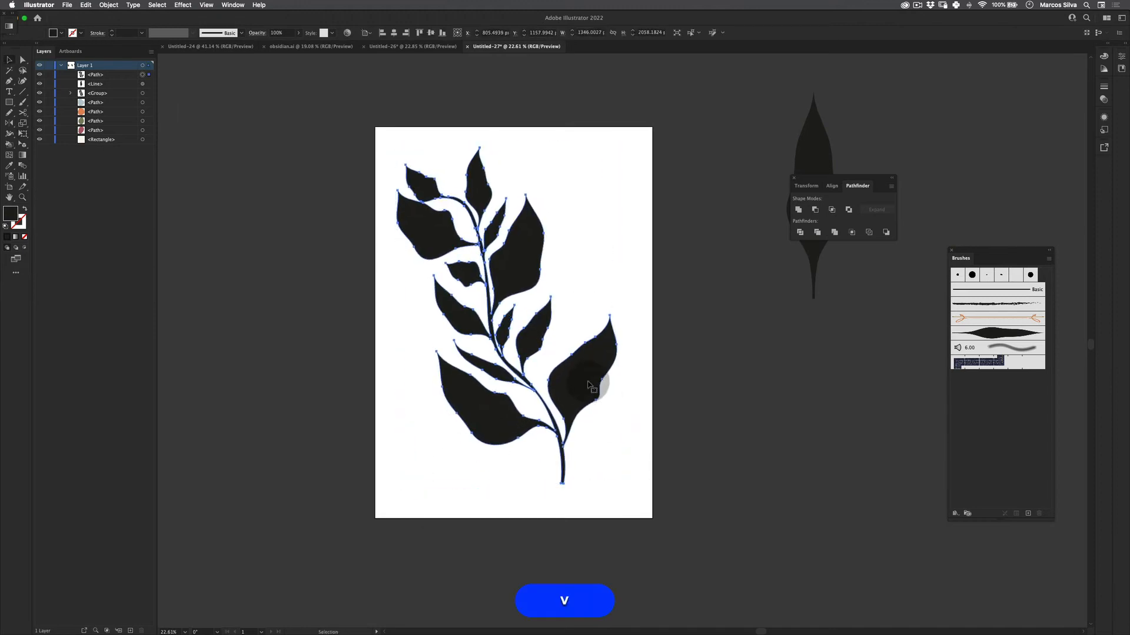
pyautogui.moveTo(593, 387); pyautogui.dragTo(600, 383)
pyautogui.click(676, 382)
pyautogui.click(697, 288)
# Step: Compare the leaf artwork with the finished coloured reference poster beside it
pyautogui.press('v')
pyautogui.press('z')
pyautogui.moveTo(599, 305); pyautogui.dragTo(571, 318)
pyautogui.press('space')
pyautogui.moveTo(623, 280); pyautogui.dragTo(751, 252)
pyautogui.moveTo(366, 220); pyautogui.dragTo(446, 251)
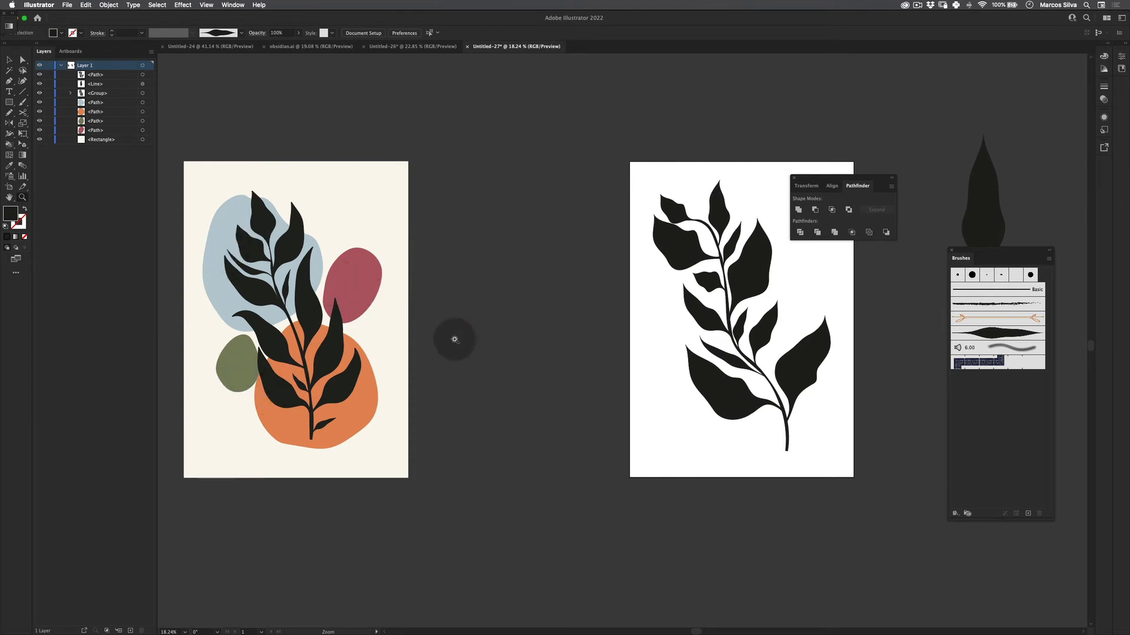
pyautogui.press('space')
pyautogui.moveTo(518, 336); pyautogui.dragTo(326, 313)
pyautogui.press('z')
pyautogui.moveTo(552, 267); pyautogui.dragTo(575, 272)
pyautogui.press('space')
pyautogui.moveTo(543, 300); pyautogui.dragTo(518, 250)
pyautogui.press('z')
pyautogui.press('space')
pyautogui.moveTo(370, 323); pyautogui.dragTo(378, 367)
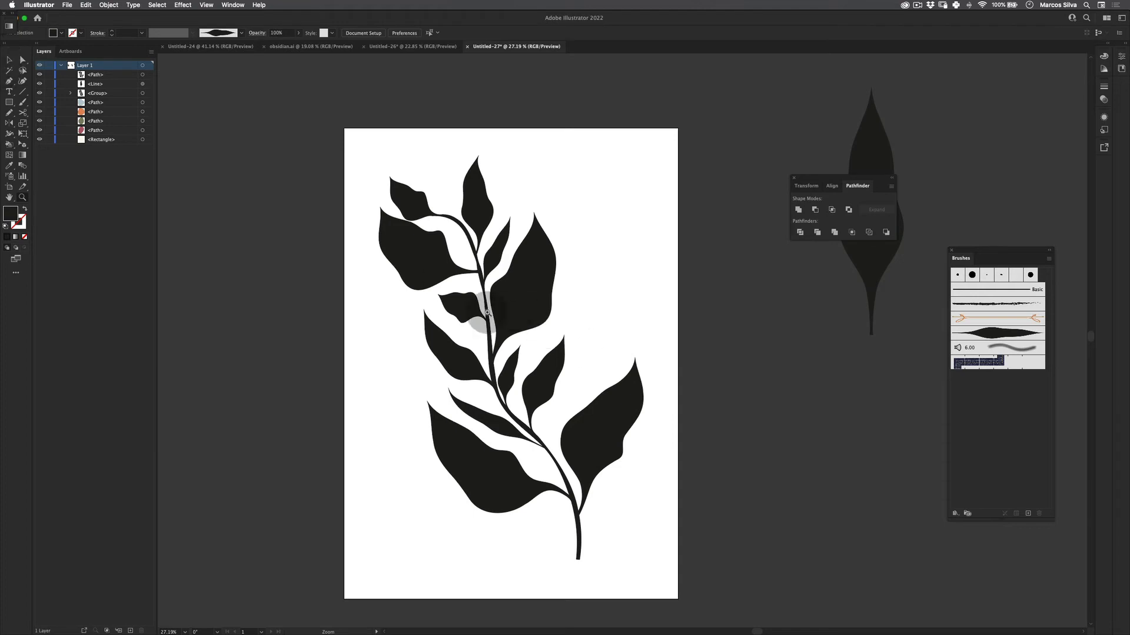
# Step: Examine the coloured organic shapes behind the leaf on the reference poster, and return to the leaf artwork
pyautogui.press('z')
pyautogui.moveTo(480, 315); pyautogui.dragTo(411, 343)
pyautogui.press('space')
pyautogui.moveTo(311, 360); pyautogui.dragTo(594, 334)
pyautogui.moveTo(423, 322); pyautogui.dragTo(333, 330)
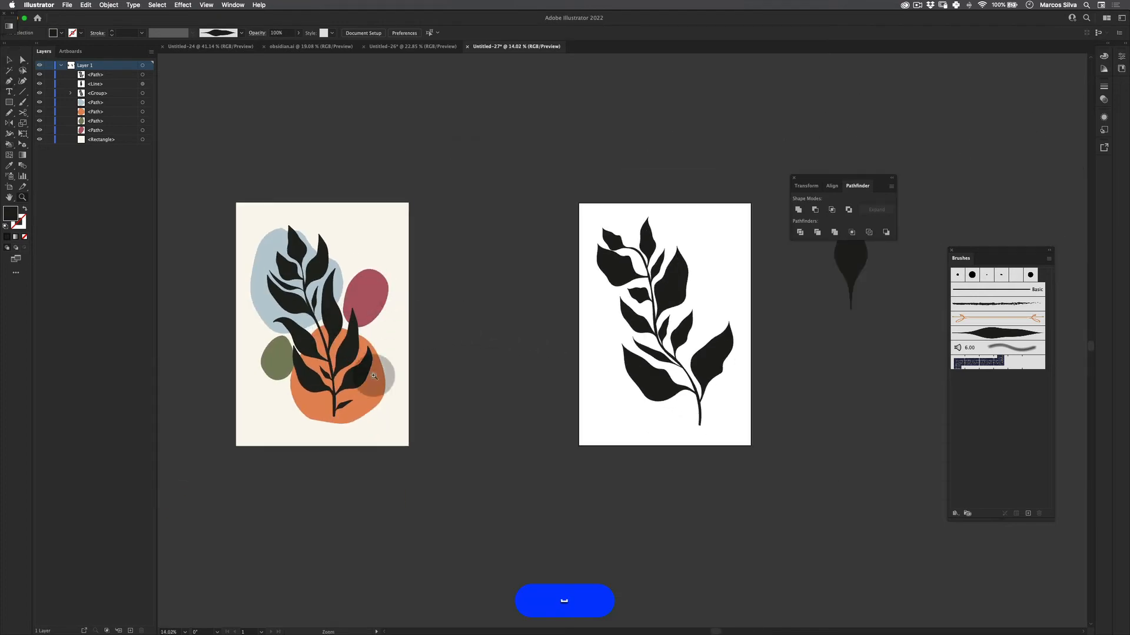
pyautogui.press('space')
pyautogui.moveTo(609, 366); pyautogui.dragTo(469, 363)
pyautogui.press('z')
pyautogui.moveTo(518, 301); pyautogui.dragTo(566, 276)
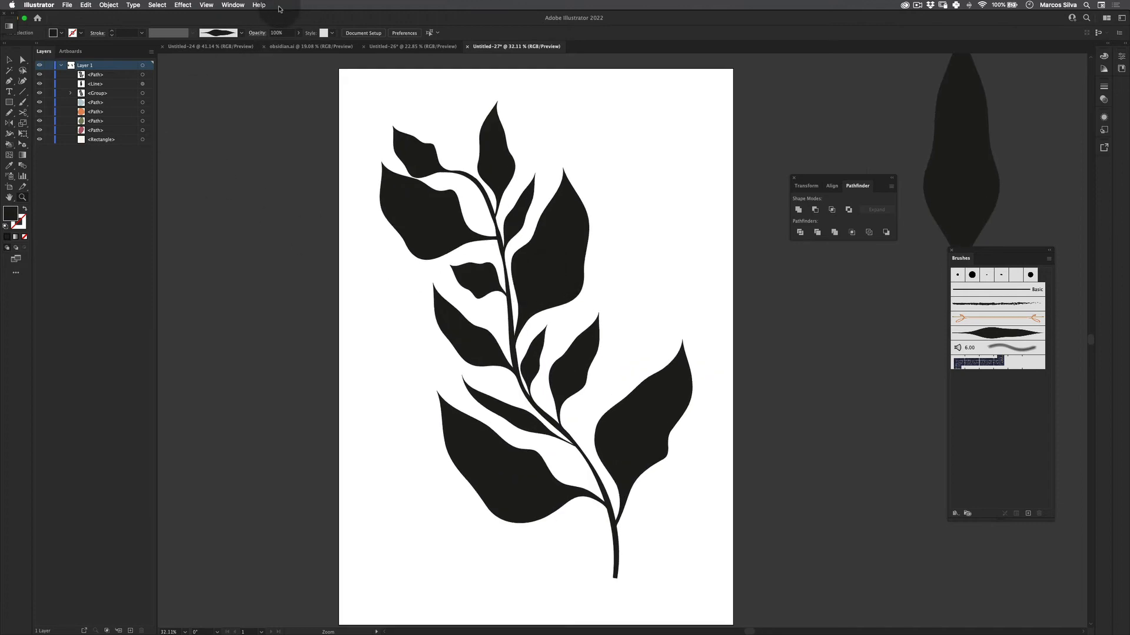
# Step: Open the Impressionism swatch library from the Art History collection
pyautogui.click(233, 5)
pyautogui.moveTo(325, 439)
pyautogui.moveTo(373, 436)
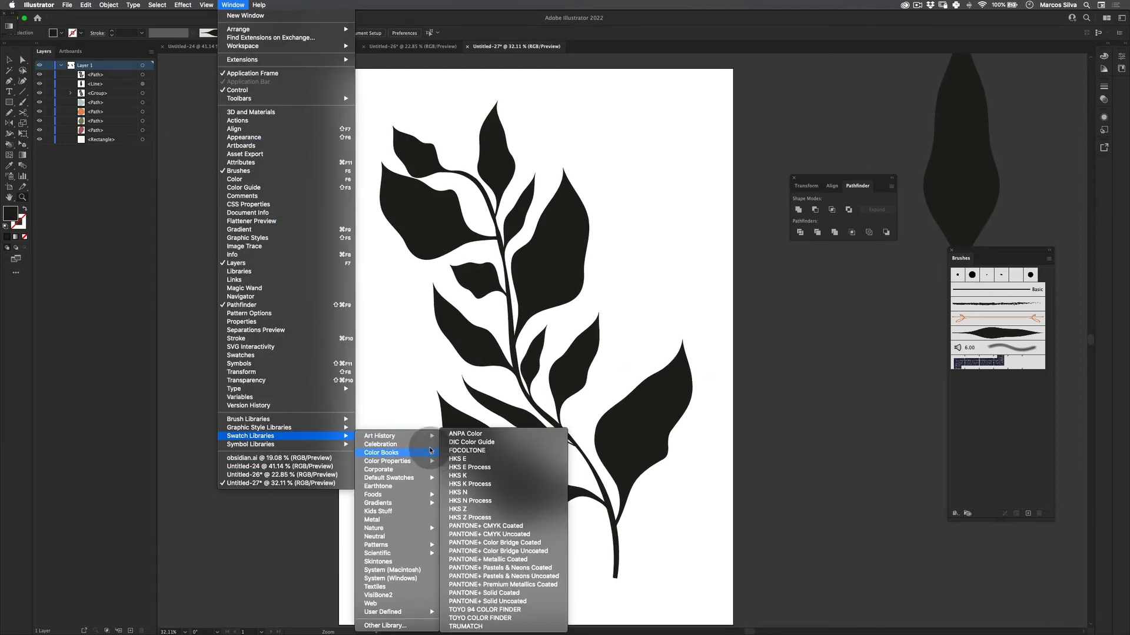
pyautogui.click(463, 454)
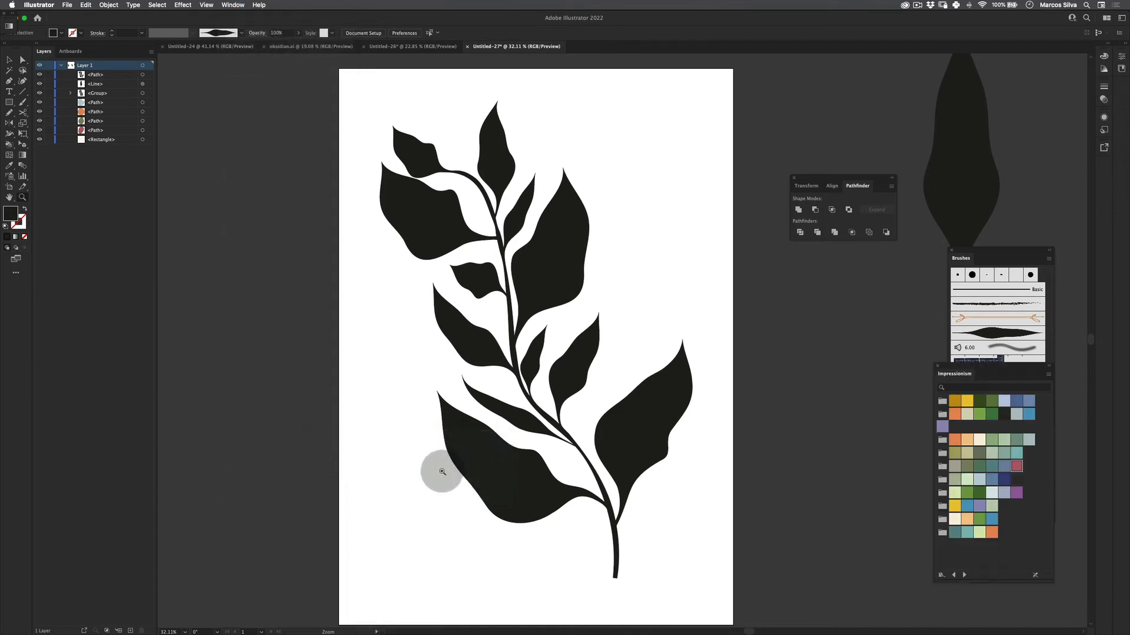
# Step: Close Pathfinder and rearrange the brushes and Impressionism swatches side by side beside the artboard
pyautogui.click(794, 177)
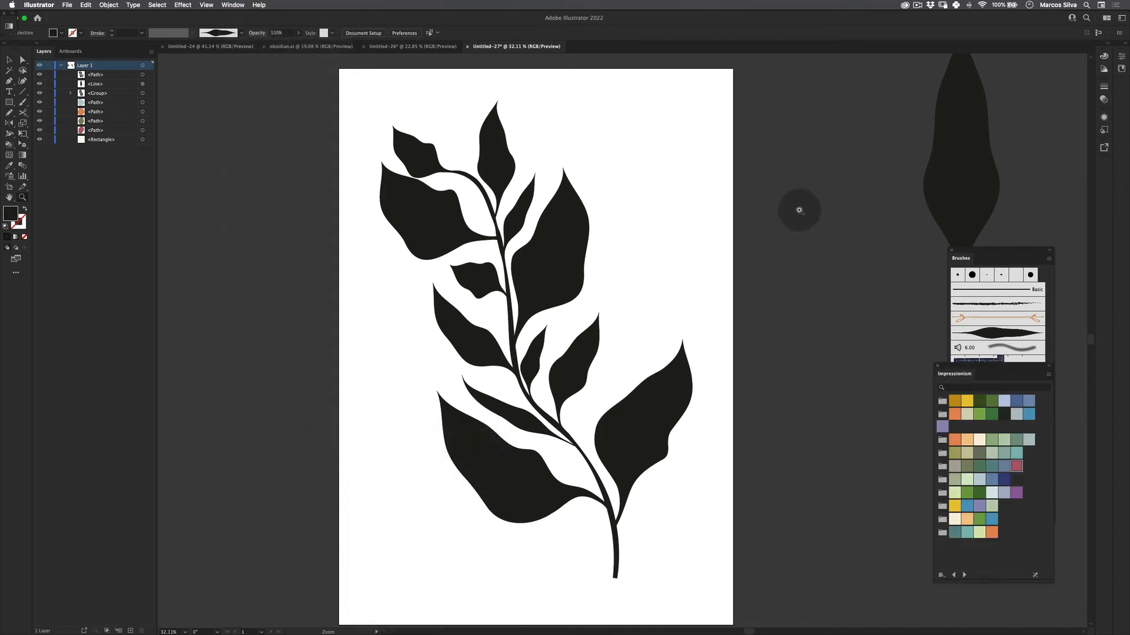
pyautogui.moveTo(970, 250)
pyautogui.mouseDown()
pyautogui.moveTo(916, 53)
pyautogui.moveTo(940, 37)
pyautogui.mouseUp()
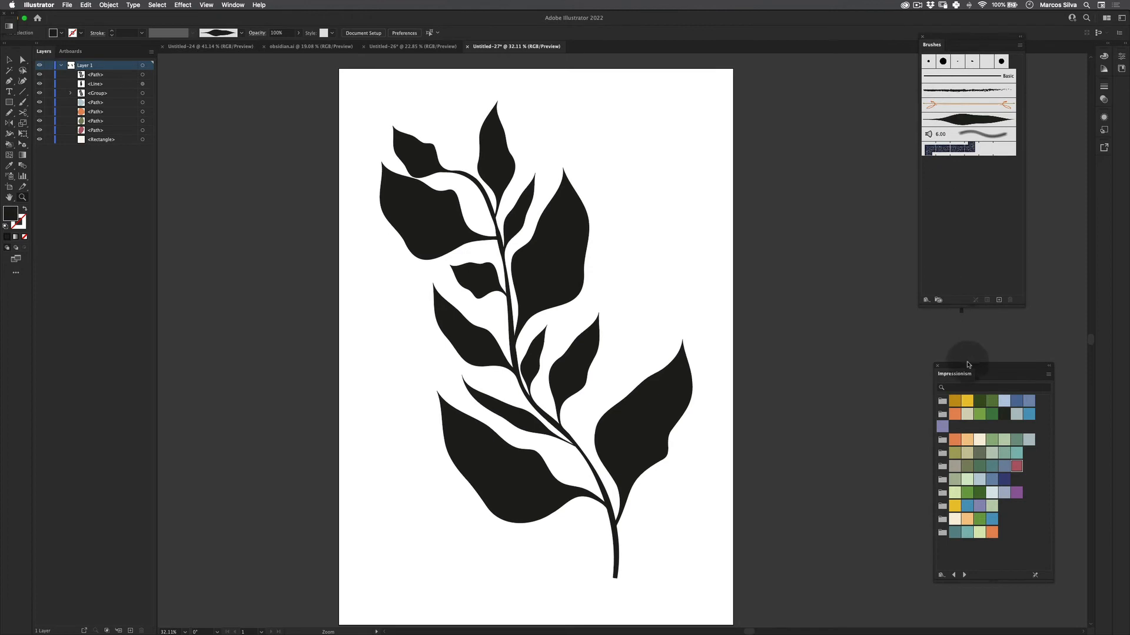
pyautogui.moveTo(965, 368)
pyautogui.mouseDown()
pyautogui.moveTo(797, 315)
pyautogui.moveTo(789, 71)
pyautogui.mouseUp()
# Step: Draw a closed freehand organic shape about 836 × 917 px over the upper-left leaves with the Pencil tool
pyautogui.press('z')
pyautogui.moveTo(580, 333); pyautogui.dragTo(553, 321)
pyautogui.press('space')
pyautogui.moveTo(552, 321); pyautogui.dragTo(528, 324)
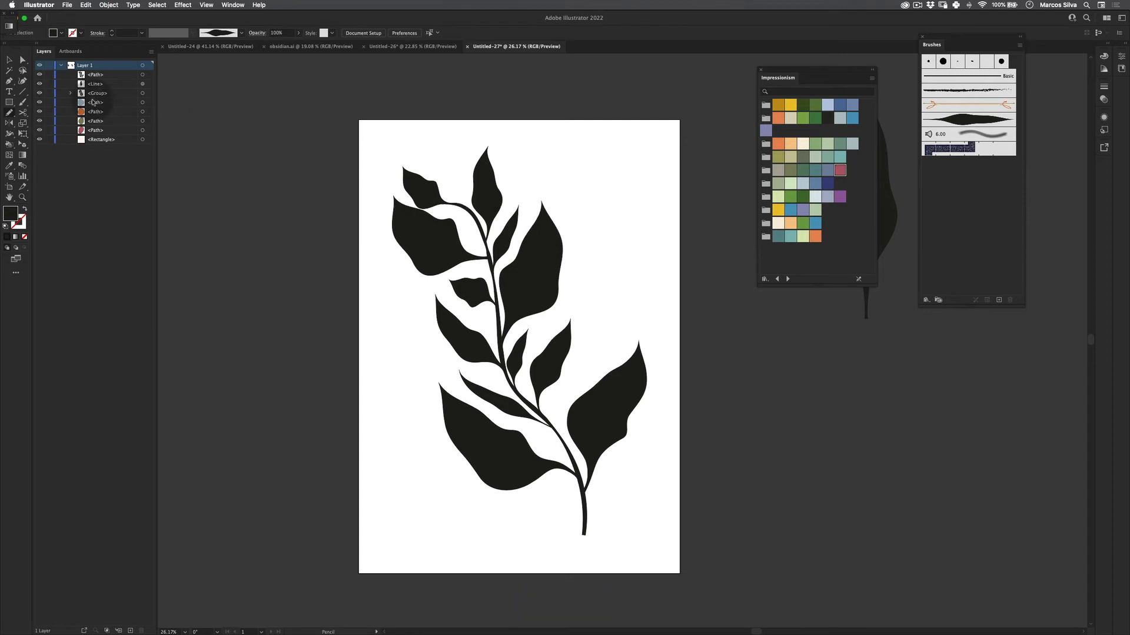
pyautogui.moveTo(14, 116)
pyautogui.mouseDown()
pyautogui.moveTo(32, 106)
pyautogui.moveTo(47, 123)
pyautogui.mouseUp()
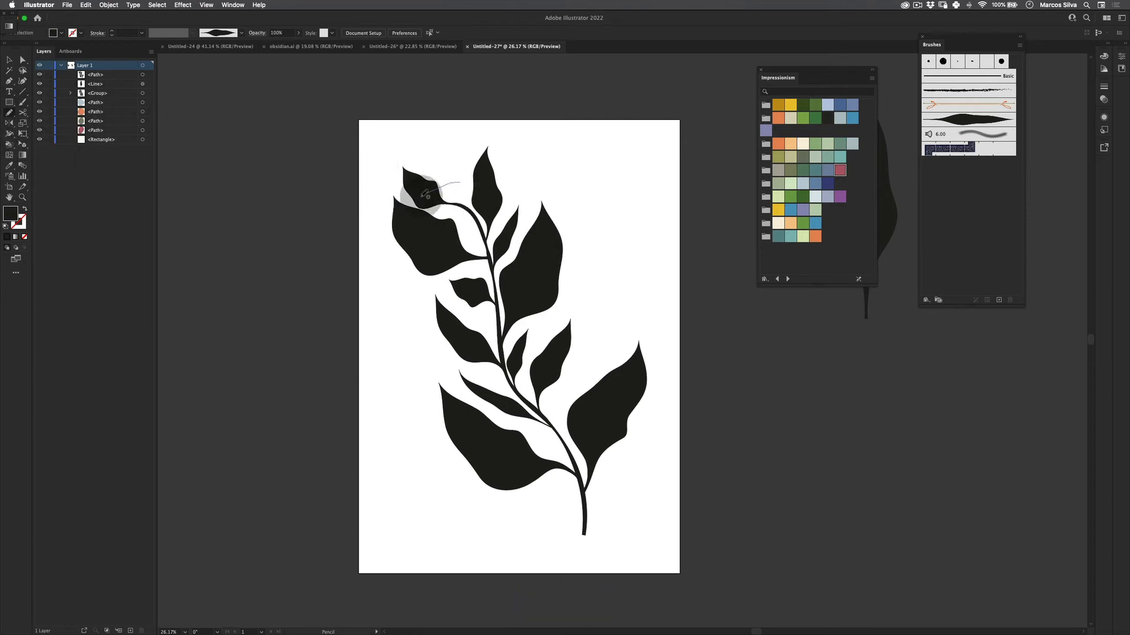
pyautogui.moveTo(423, 196)
pyautogui.mouseDown()
pyautogui.moveTo(395, 222)
pyautogui.moveTo(385, 267)
pyautogui.moveTo(414, 336)
pyautogui.moveTo(453, 347)
pyautogui.moveTo(519, 328)
pyautogui.mouseUp()
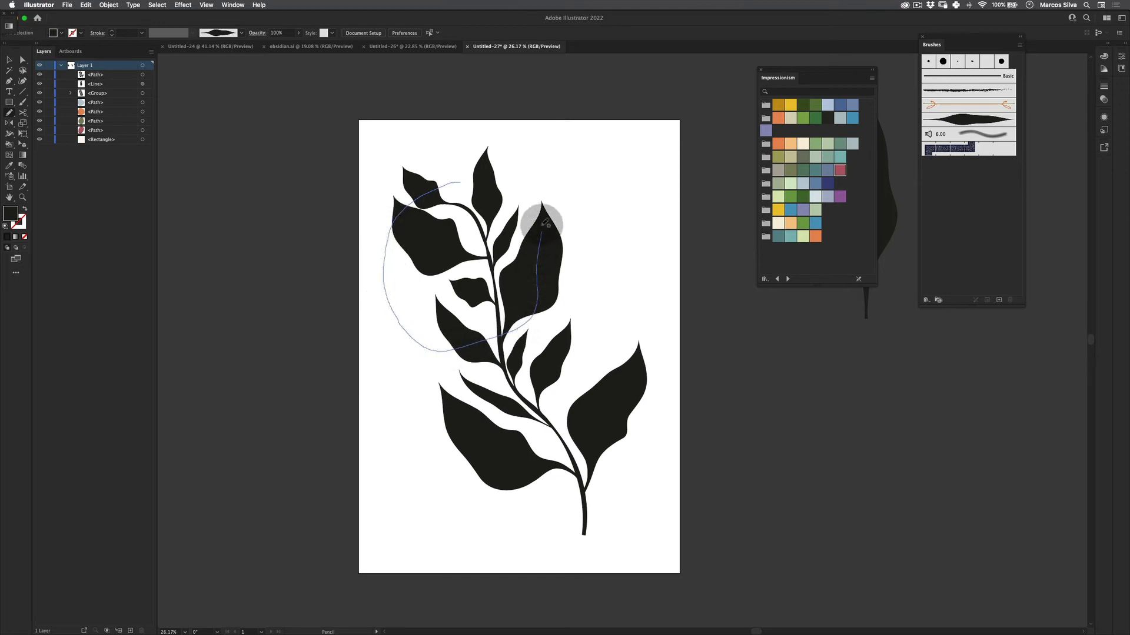
pyautogui.moveTo(544, 222)
pyautogui.mouseDown()
pyautogui.moveTo(528, 185)
pyautogui.moveTo(454, 185)
pyautogui.mouseUp()
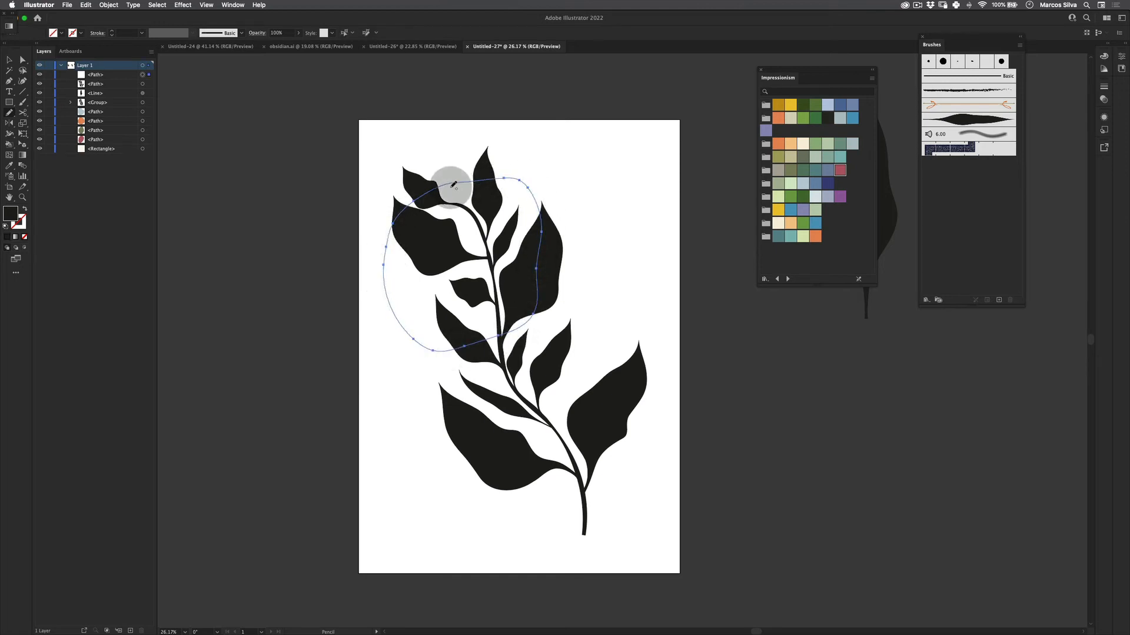
# Step: Fill the new organic shape with orange, send it to the back, and shift it slightly up and left behind the leaves
pyautogui.click(778, 144)
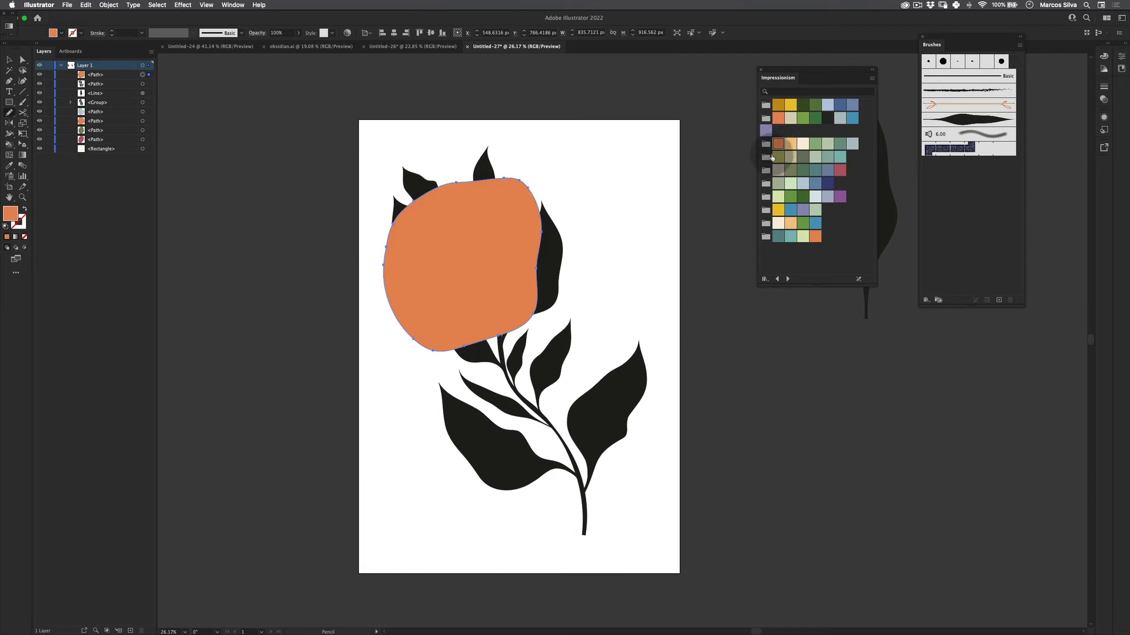
pyautogui.press('v')
pyautogui.press('shift+super+bracketleft')
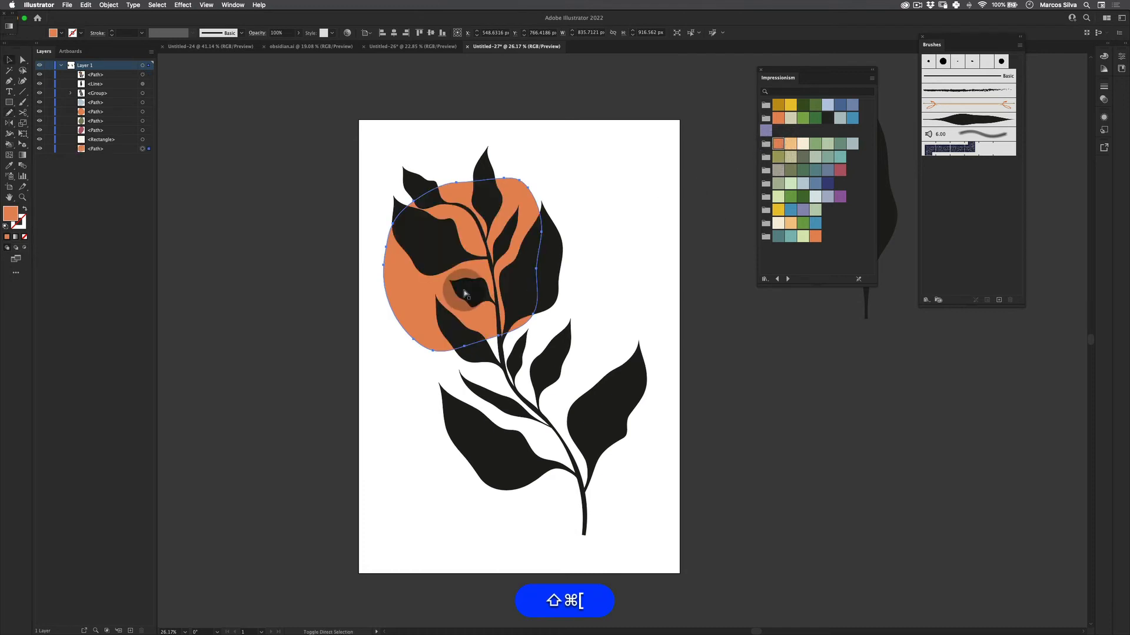
pyautogui.click(301, 481)
pyautogui.moveTo(424, 305); pyautogui.dragTo(408, 286)
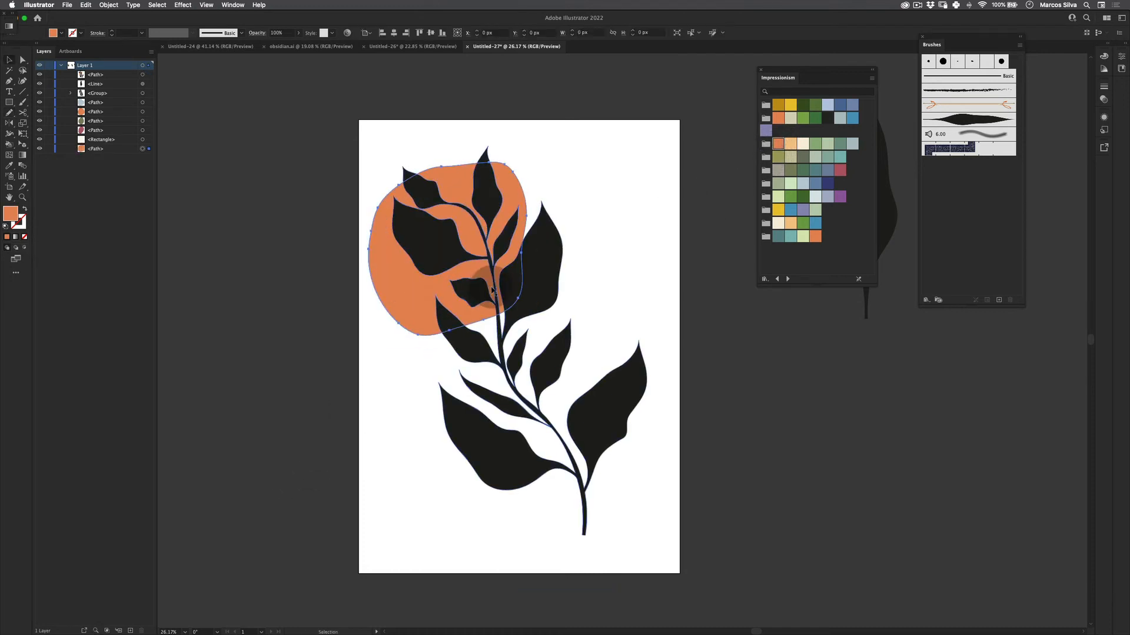
pyautogui.press('v')
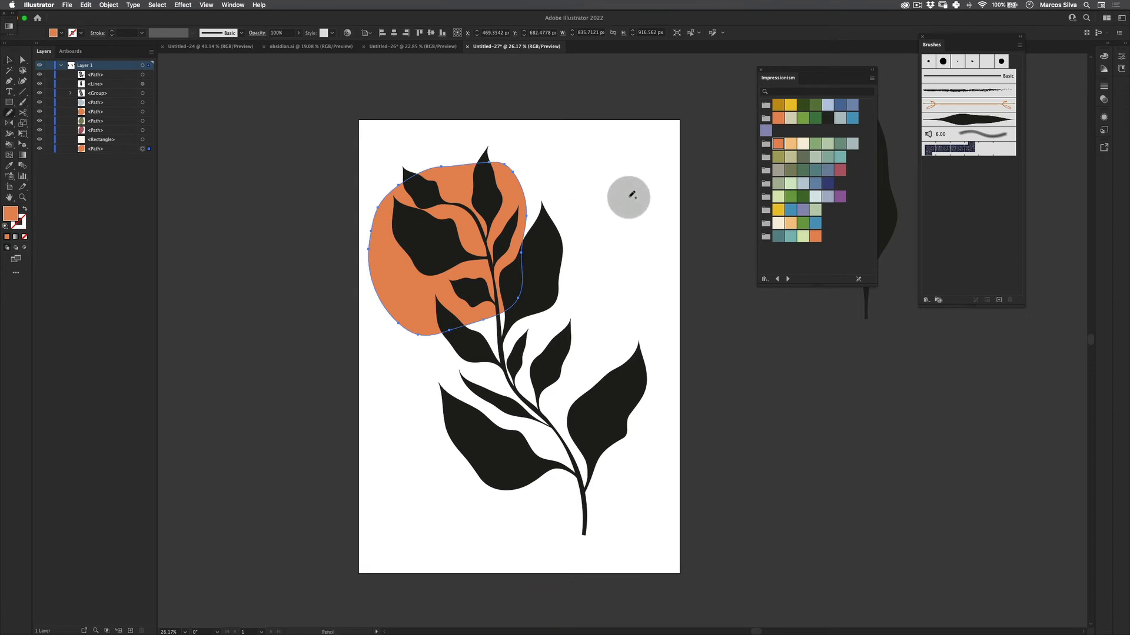
# Step: Draw a tilted freehand oval about 574 × 731 px overlapping the large upper-right leaf, and shift it slightly down
pyautogui.moveTo(606, 174)
pyautogui.mouseDown()
pyautogui.moveTo(552, 258)
pyautogui.moveTo(559, 296)
pyautogui.moveTo(619, 269)
pyautogui.moveTo(644, 239)
pyautogui.moveTo(638, 188)
pyautogui.moveTo(626, 176)
pyautogui.moveTo(542, 233)
pyautogui.moveTo(546, 298)
pyautogui.moveTo(621, 279)
pyautogui.moveTo(642, 209)
pyautogui.moveTo(605, 164)
pyautogui.mouseUp()
pyautogui.press('super+z')
pyautogui.press('v')
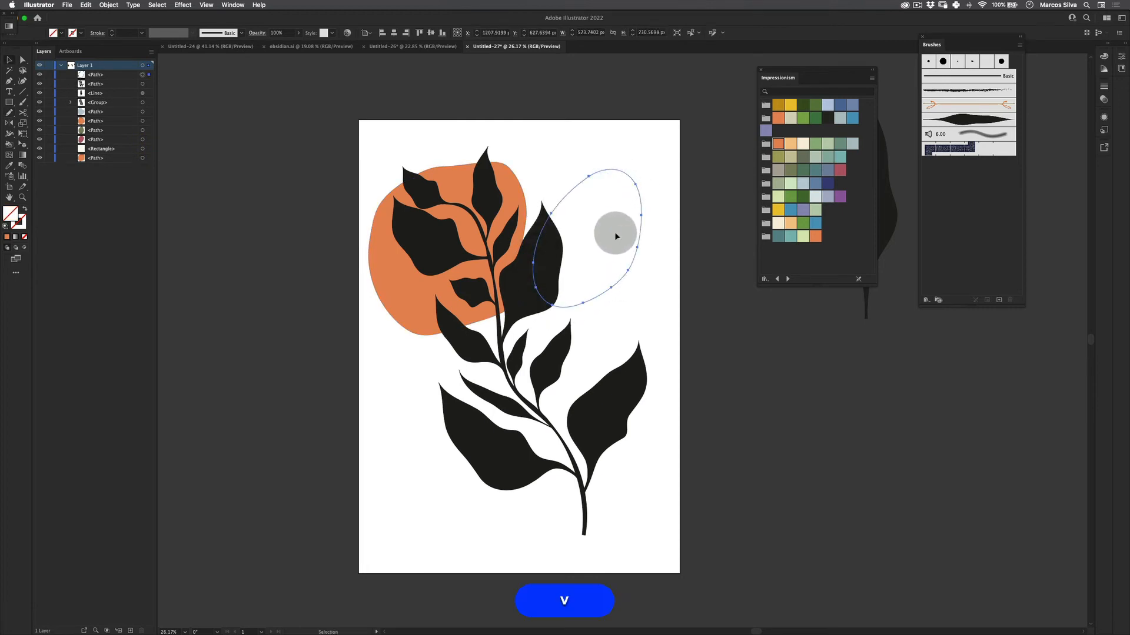
pyautogui.moveTo(642, 248); pyautogui.dragTo(646, 268)
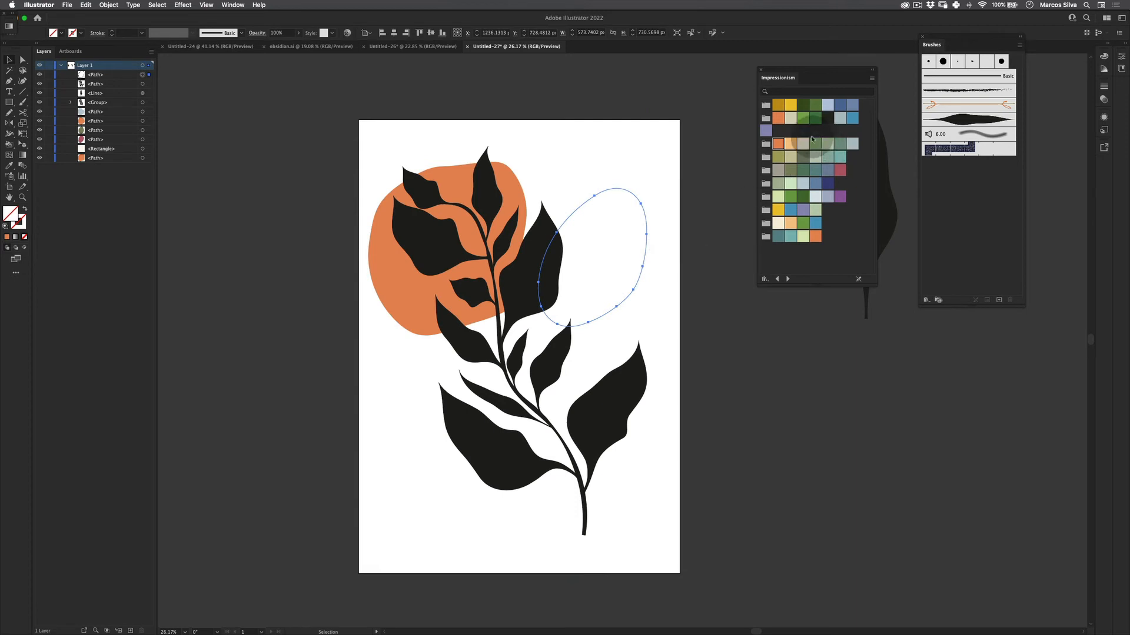
# Step: Fill the upper-right oval with muted sage green and send it backward behind the leaf artwork
pyautogui.click(802, 145)
pyautogui.click(793, 144)
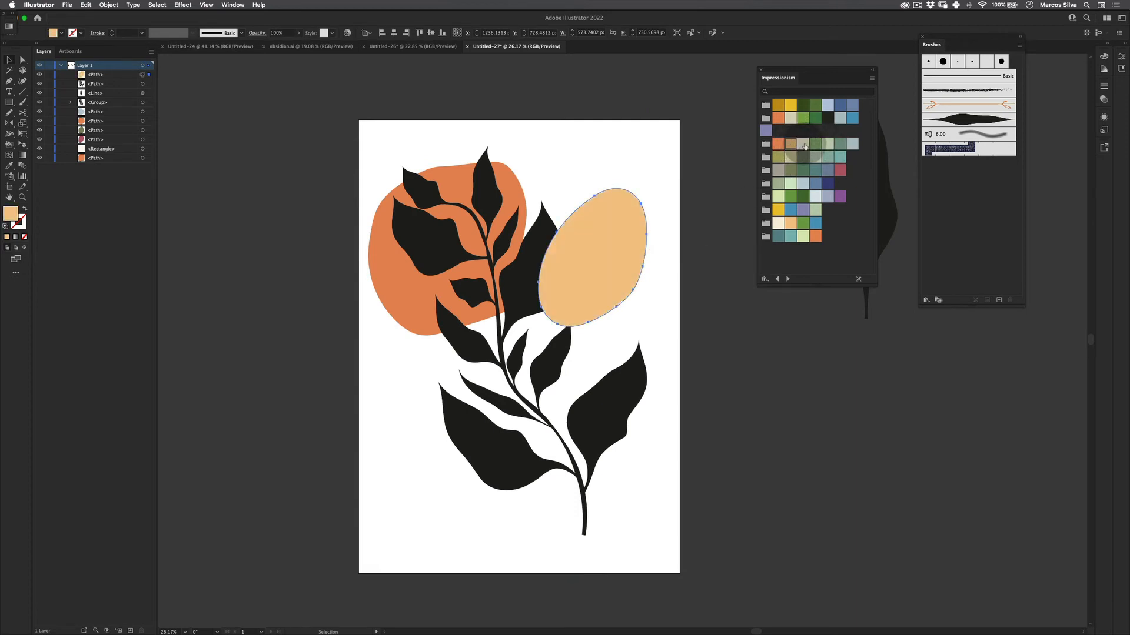
pyautogui.click(831, 157)
pyautogui.press('v')
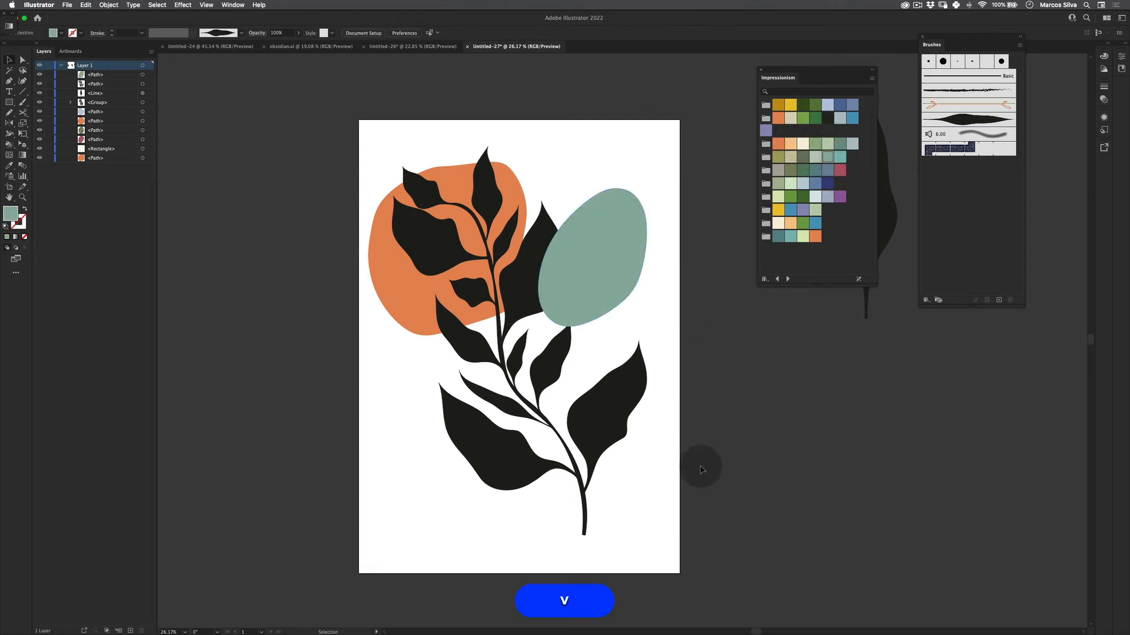
pyautogui.press('super')
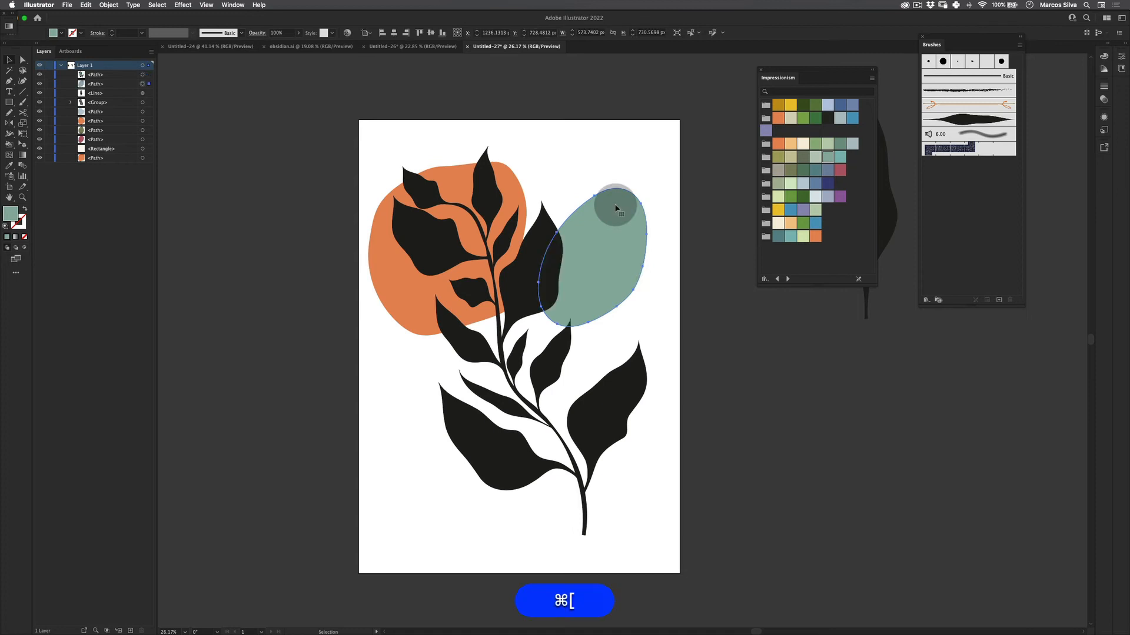
pyautogui.press('v')
pyautogui.click(791, 296)
pyautogui.click(234, 5)
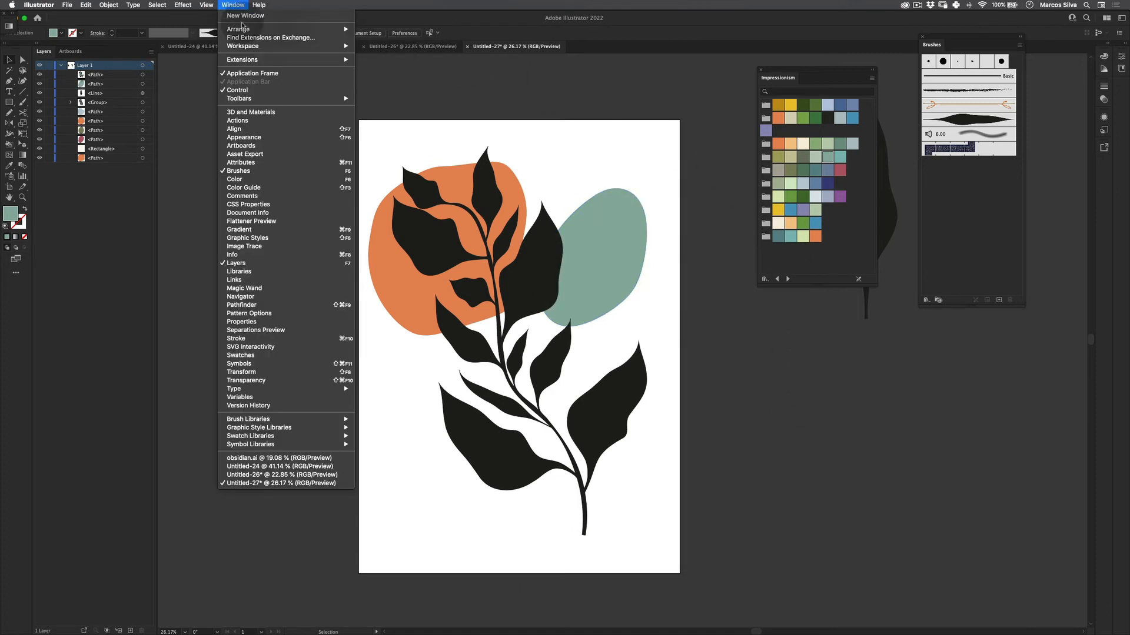
pyautogui.moveTo(309, 432)
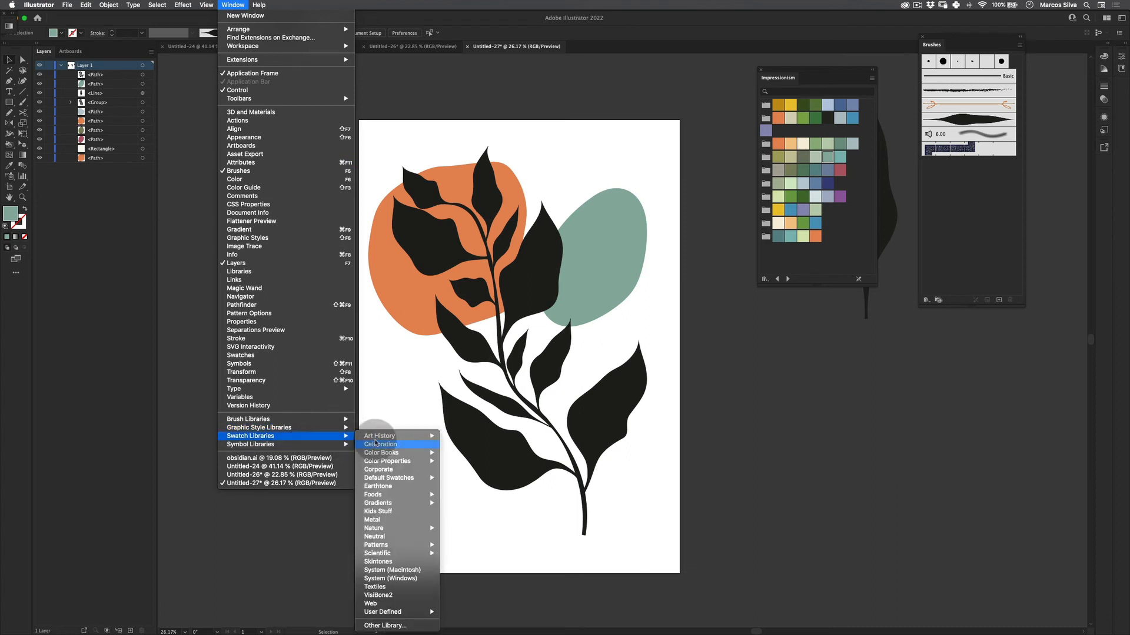
pyautogui.moveTo(381, 439)
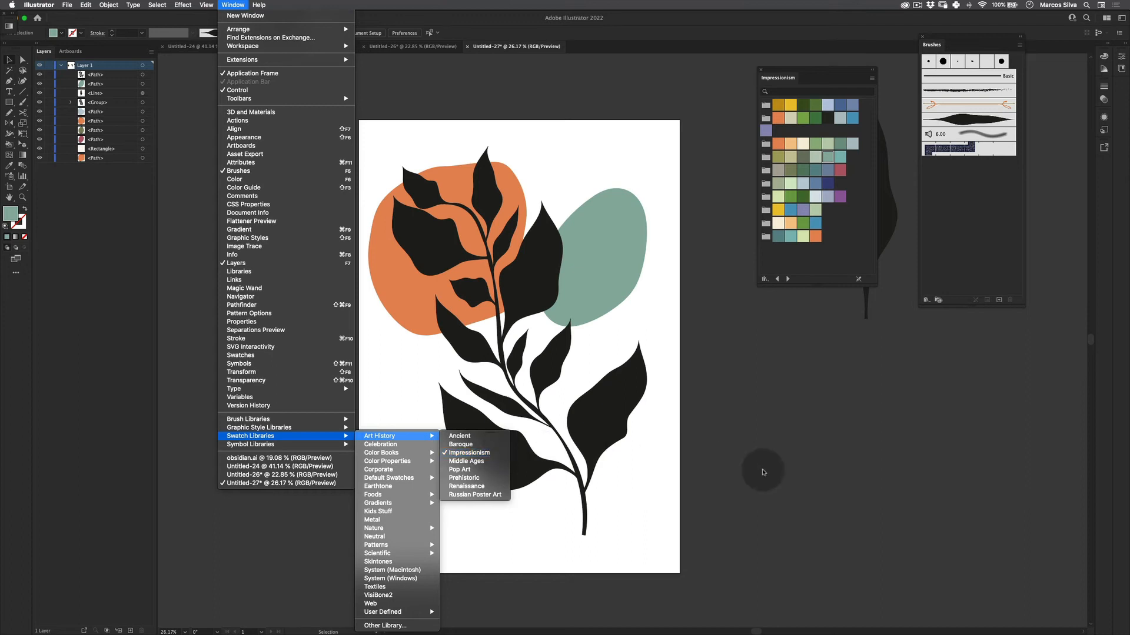
pyautogui.click(755, 461)
# Step: Draw a large rounded freehand shape about 815 × 965 px around the lower-left leaves with the Pencil tool
pyautogui.moveTo(511, 347); pyautogui.dragTo(482, 288)
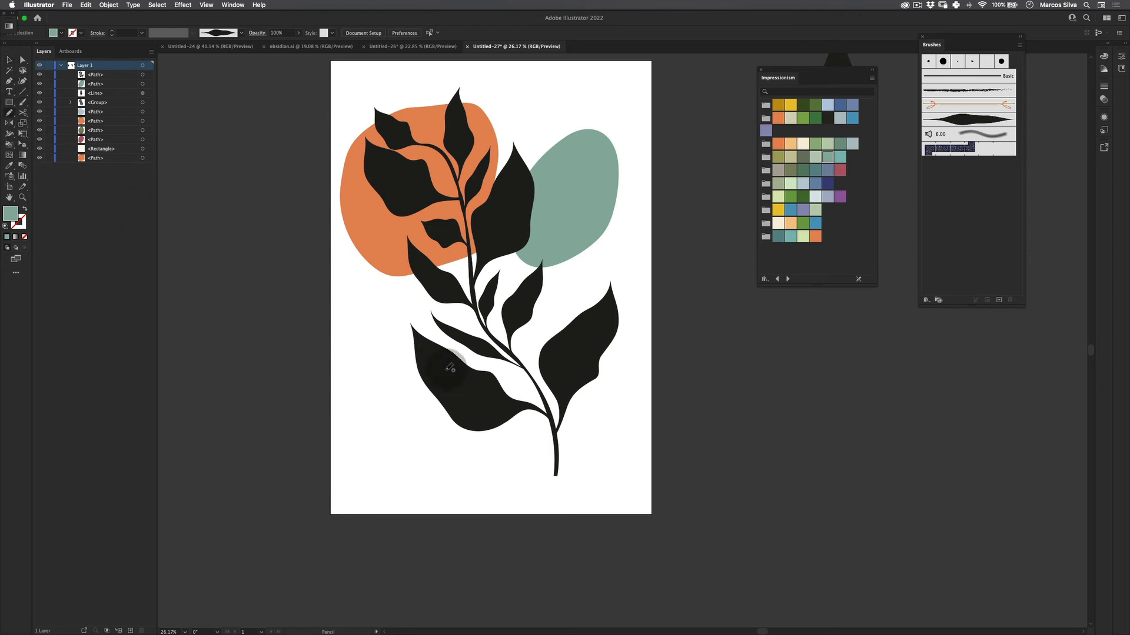
pyautogui.scroll(3, 450, 367)
pyautogui.hscroll(-4, 450, 368)
pyautogui.moveTo(452, 474)
pyautogui.mouseDown()
pyautogui.moveTo(433, 460)
pyautogui.moveTo(417, 401)
pyautogui.moveTo(432, 352)
pyautogui.moveTo(487, 304)
pyautogui.mouseUp()
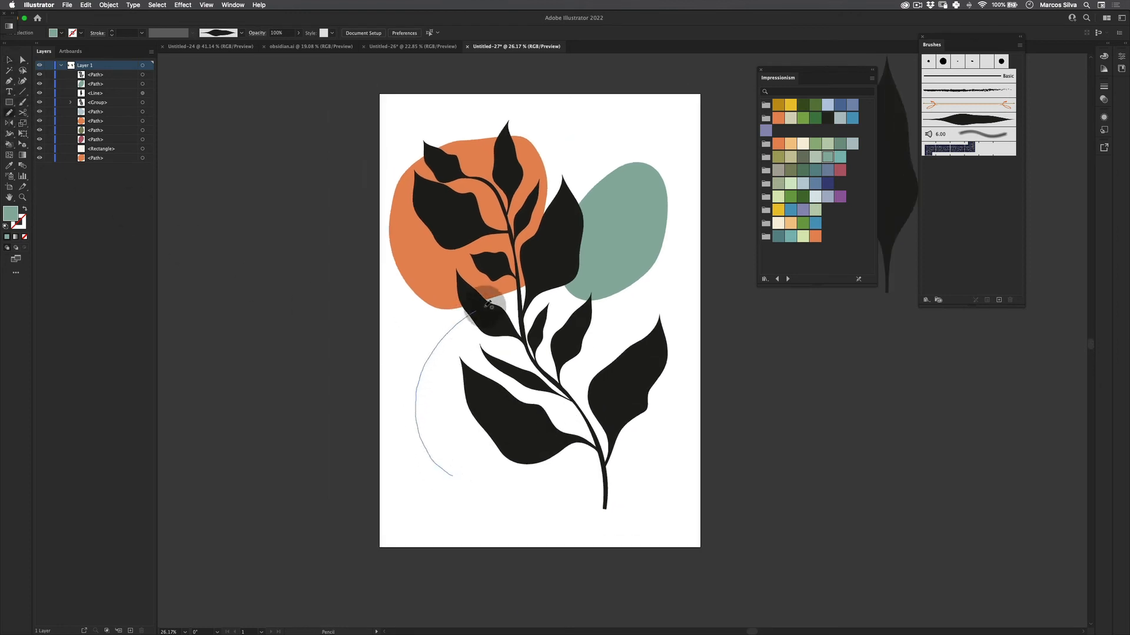
pyautogui.moveTo(572, 381)
pyautogui.mouseDown()
pyautogui.moveTo(563, 425)
pyautogui.moveTo(523, 473)
pyautogui.moveTo(450, 474)
pyautogui.mouseUp()
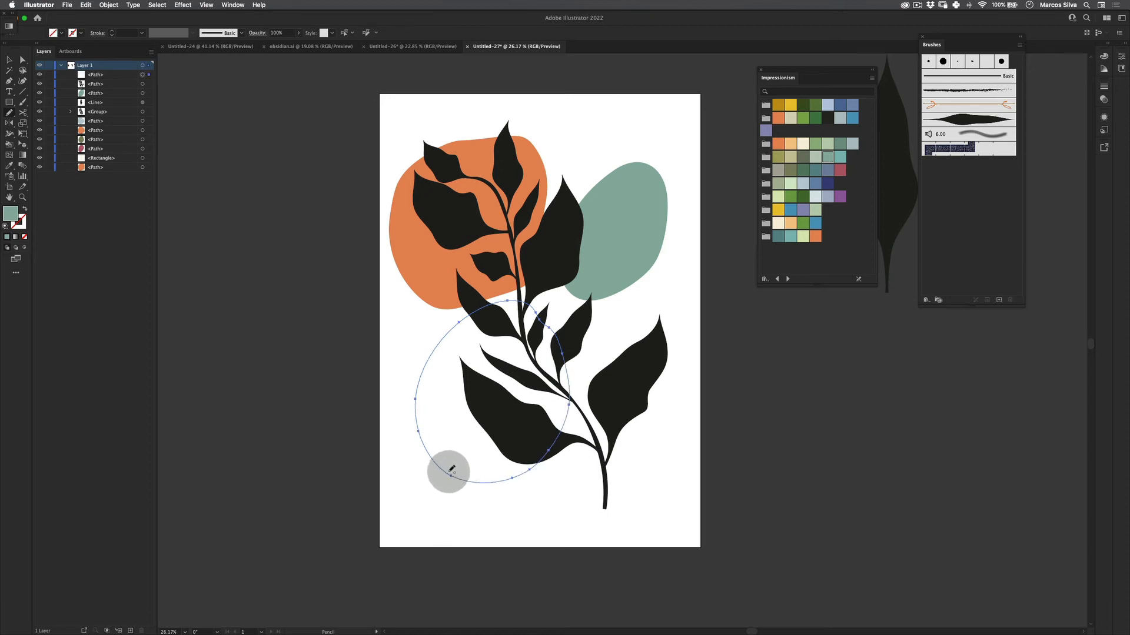
# Step: Fill the lower-left rounded shape with the Impressionism lavender purple and send it to the back
pyautogui.click(802, 211)
pyautogui.press('v')
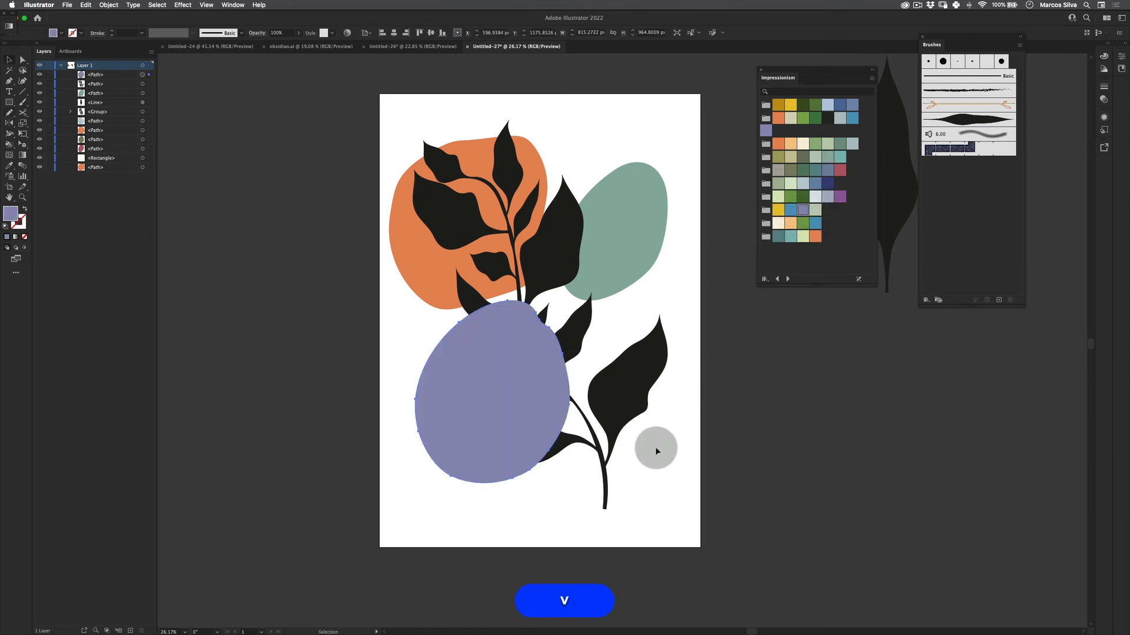
pyautogui.press('shift+super+[')
pyautogui.press('v')
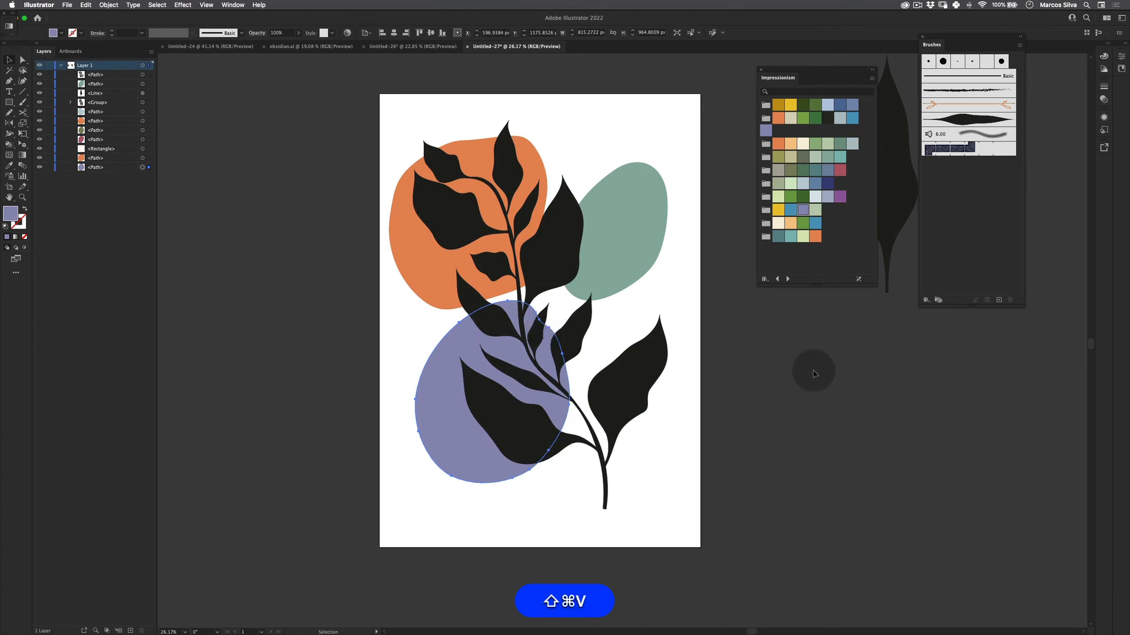
pyautogui.click(813, 371)
# Step: Compare the artwork with the reference poster, and draw a small freehand shape about 455 × 574 px over the lower-right leaf
pyautogui.press('z')
pyautogui.moveTo(685, 389); pyautogui.dragTo(574, 391)
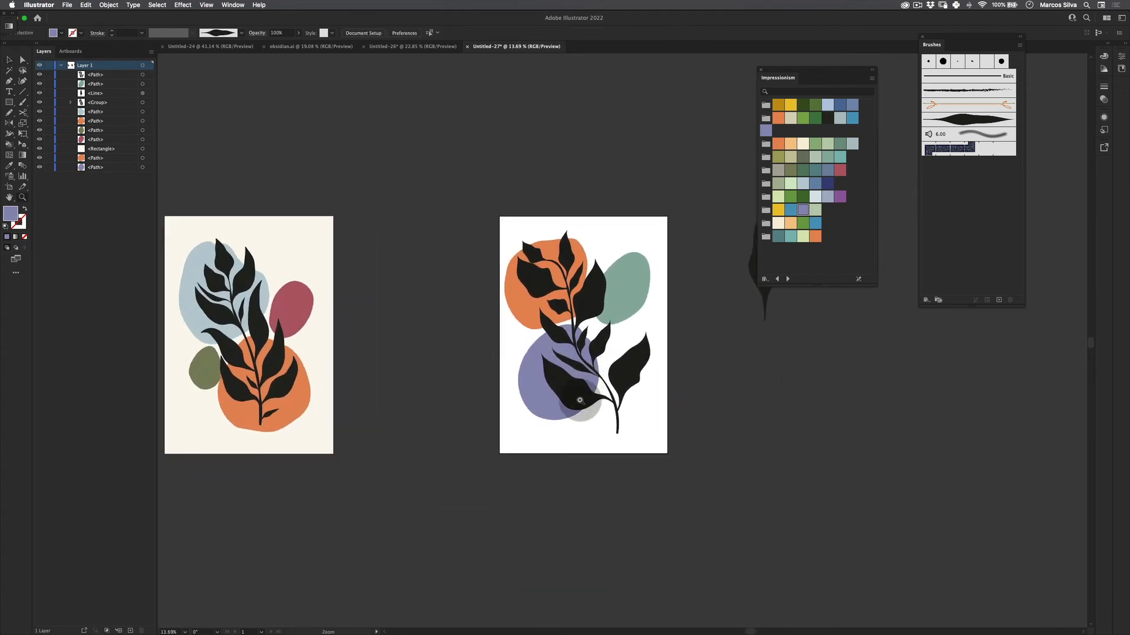
pyautogui.press('v')
pyautogui.press('z')
pyautogui.press('space')
pyautogui.moveTo(594, 354); pyautogui.dragTo(574, 340)
pyautogui.press('z')
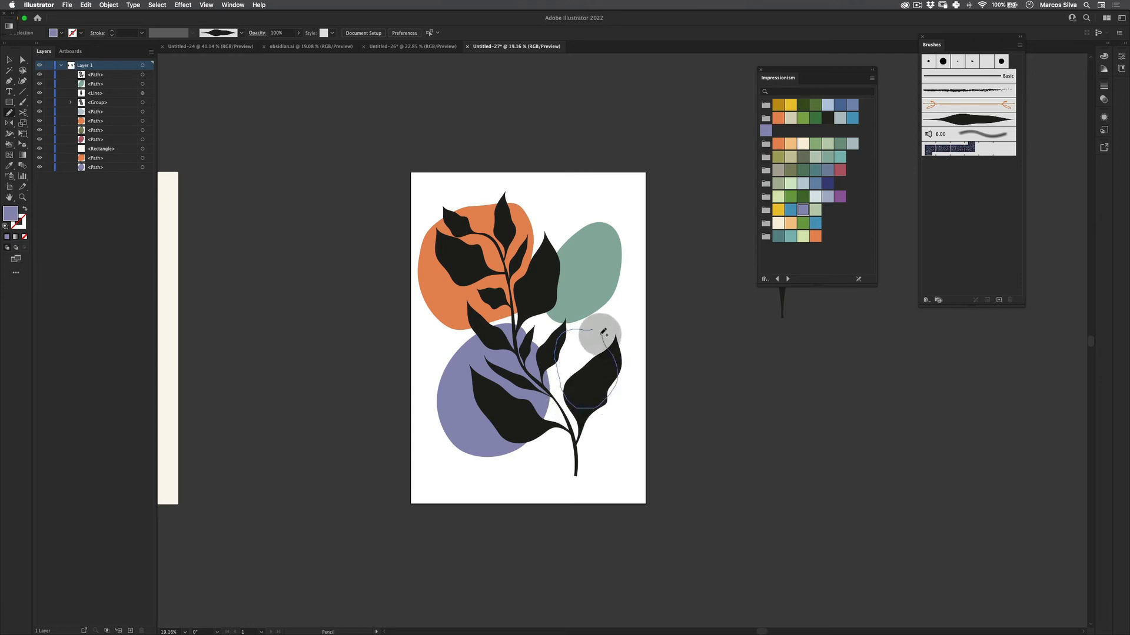
pyautogui.moveTo(603, 332); pyautogui.dragTo(588, 328)
pyautogui.press('a')
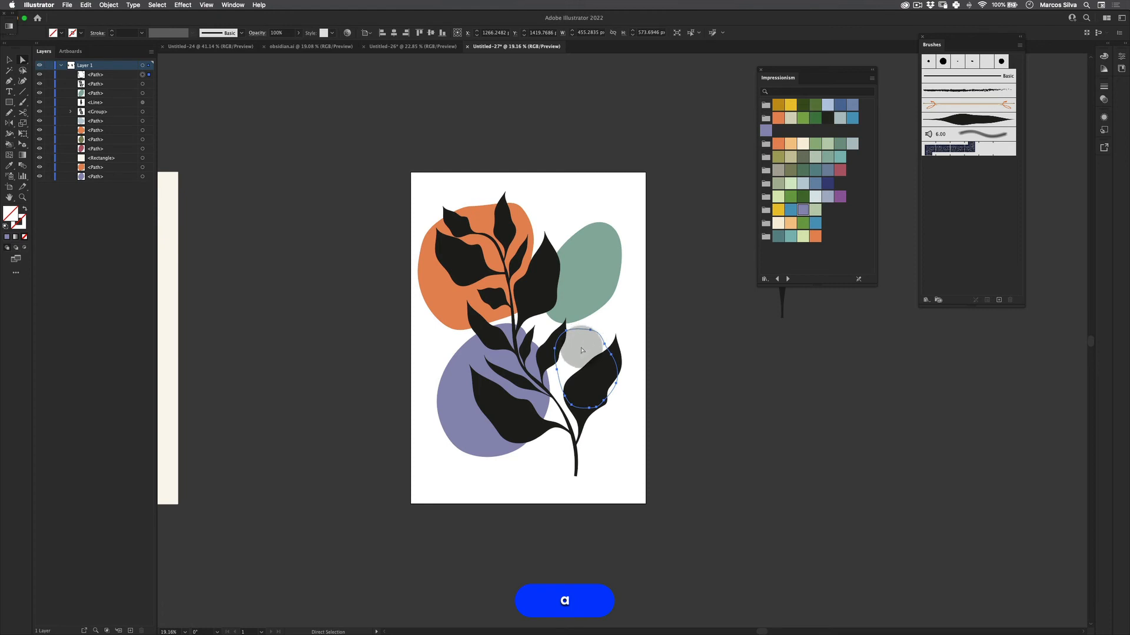
pyautogui.press('super+z')
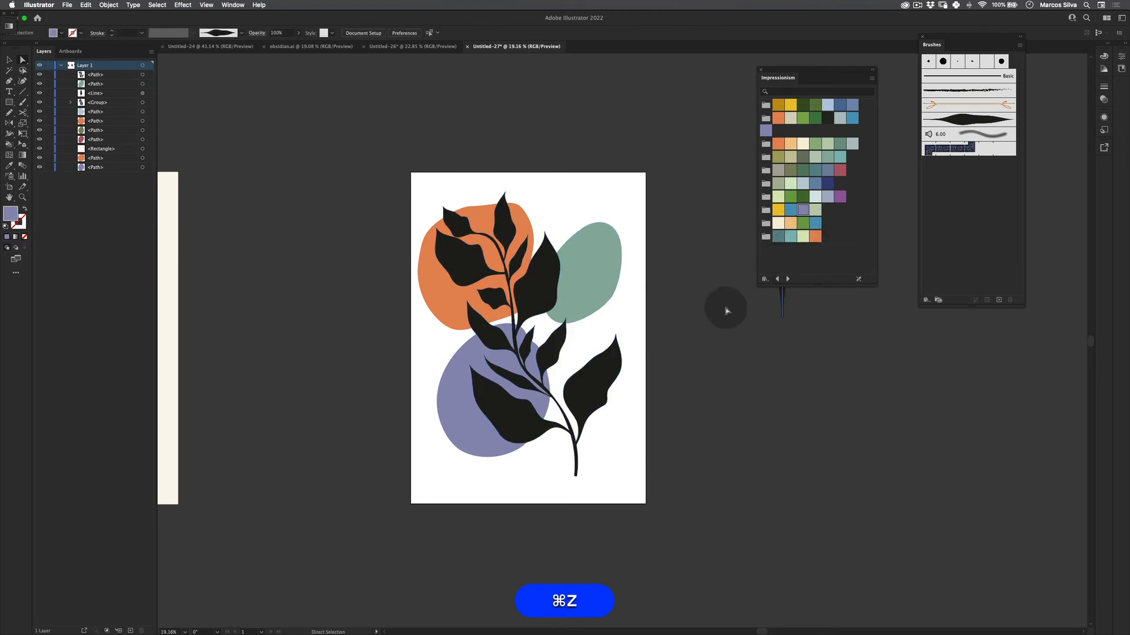
pyautogui.click(83, 6)
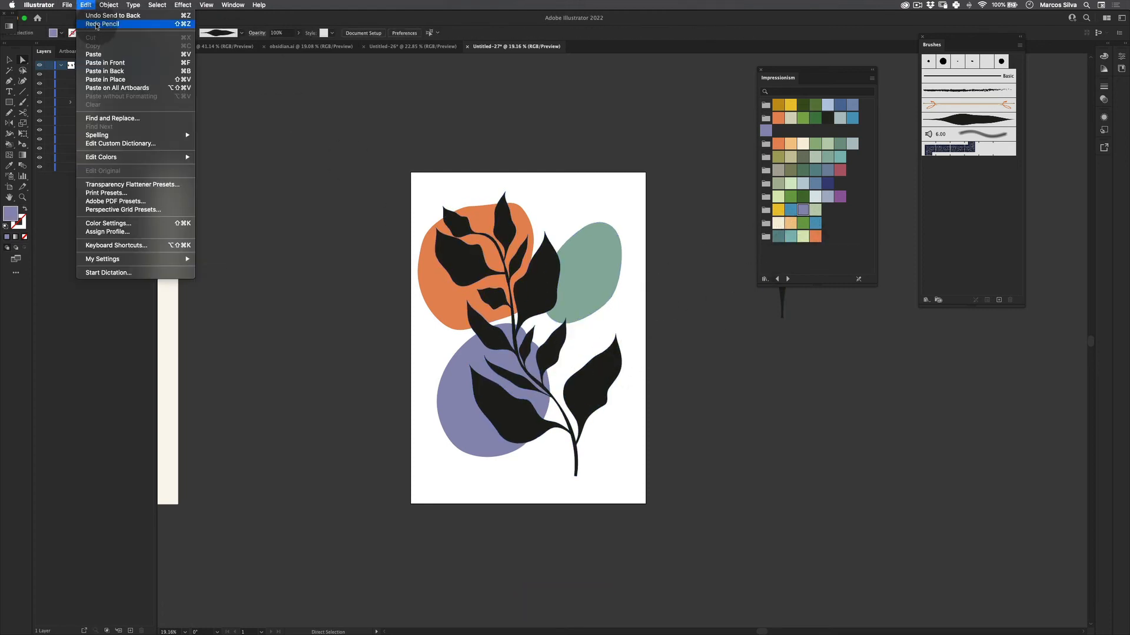
pyautogui.click(97, 24)
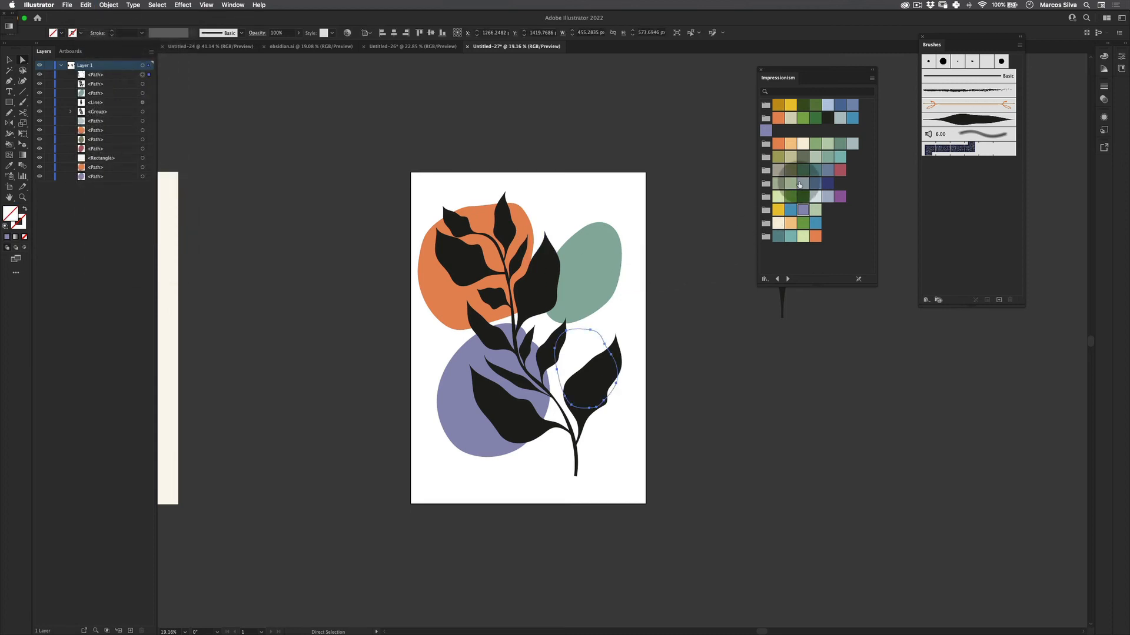
# Step: Fill the lower-right freehand shape with yellow and send it to the back behind the leaf
pyautogui.click(778, 212)
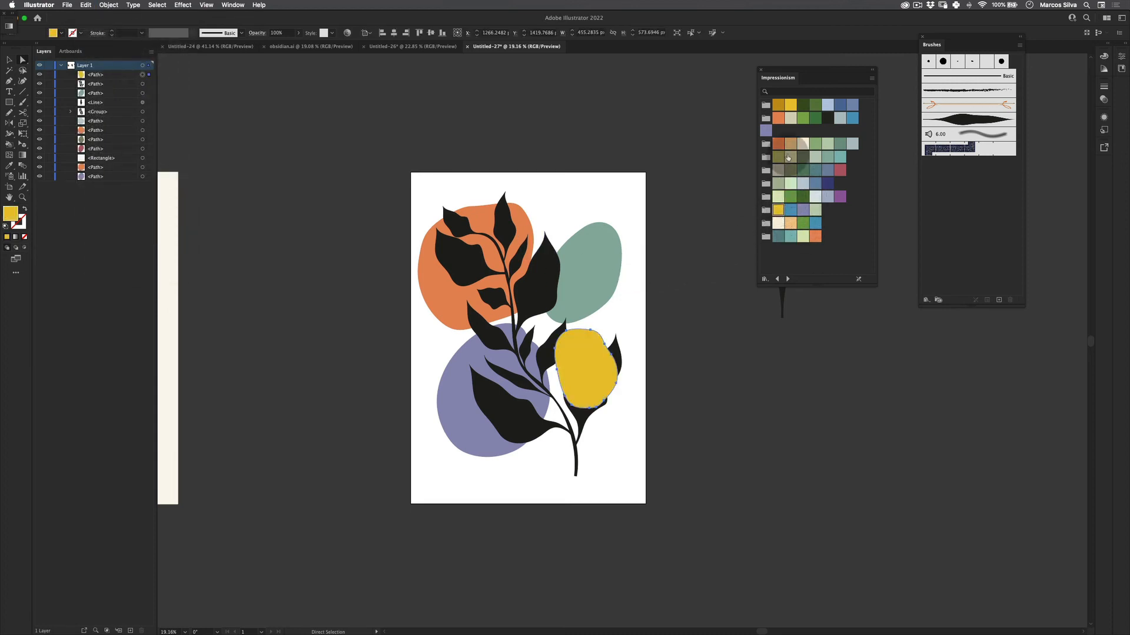
pyautogui.press('shift+super+bracketleft')
pyautogui.click(777, 375)
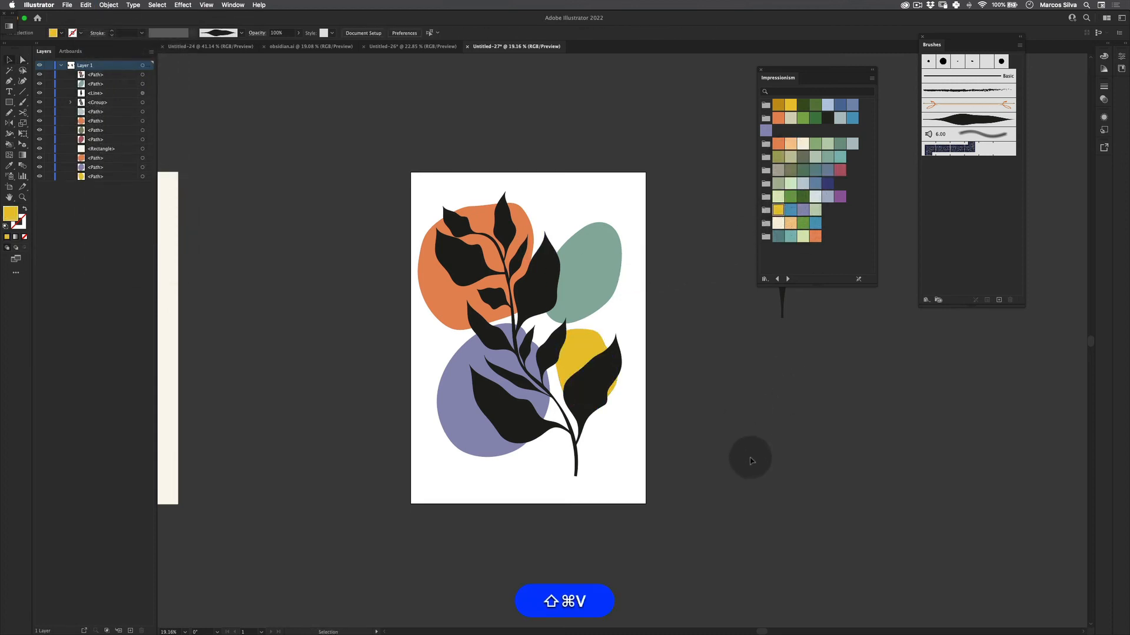
# Step: Select the leaf artwork with all four coloured shapes and scale it down proportionally from its centre to about 1357 × 1898 px
pyautogui.press('z')
pyautogui.moveTo(565, 360); pyautogui.dragTo(591, 344)
pyautogui.press('v')
pyautogui.moveTo(669, 129); pyautogui.dragTo(404, 553)
pyautogui.hotkey('alt', 'e')
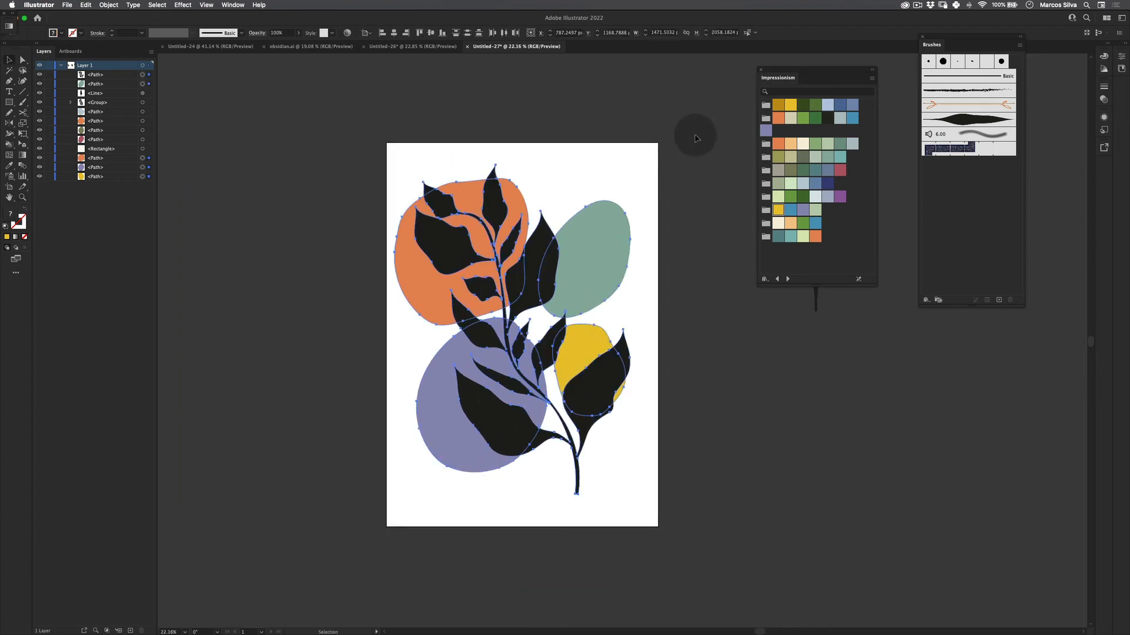
pyautogui.moveTo(631, 164); pyautogui.dragTo(621, 177)
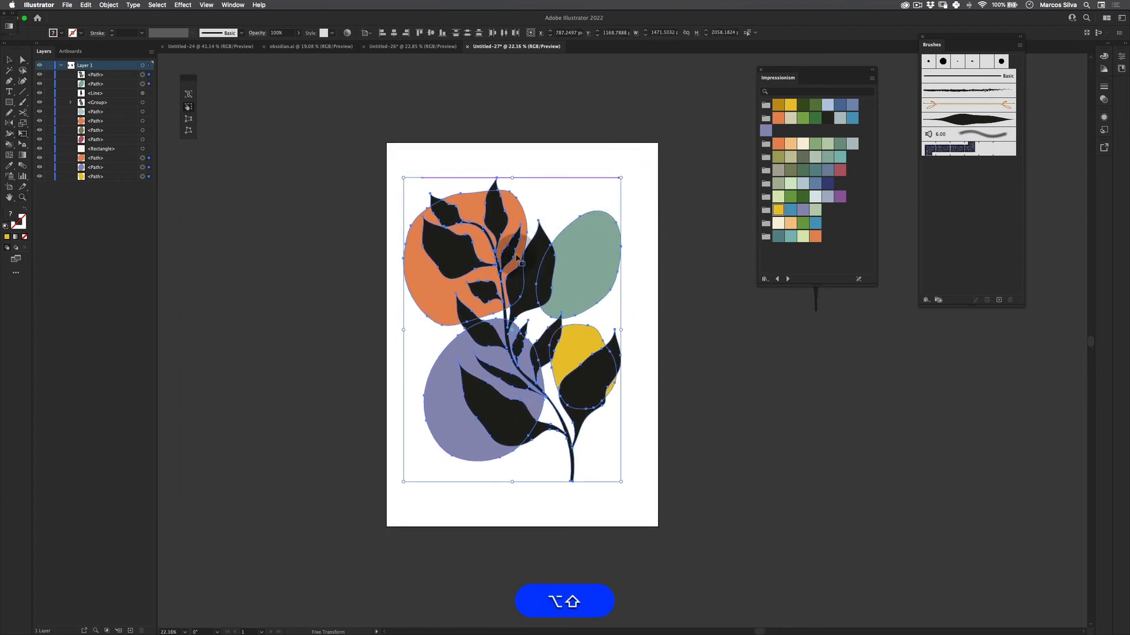
# Step: Group the selected leaf artwork and coloured shapes, and centre the group horizontally and vertically on the artboard
pyautogui.rightClick(493, 249)
pyautogui.click(531, 303)
pyautogui.press('v')
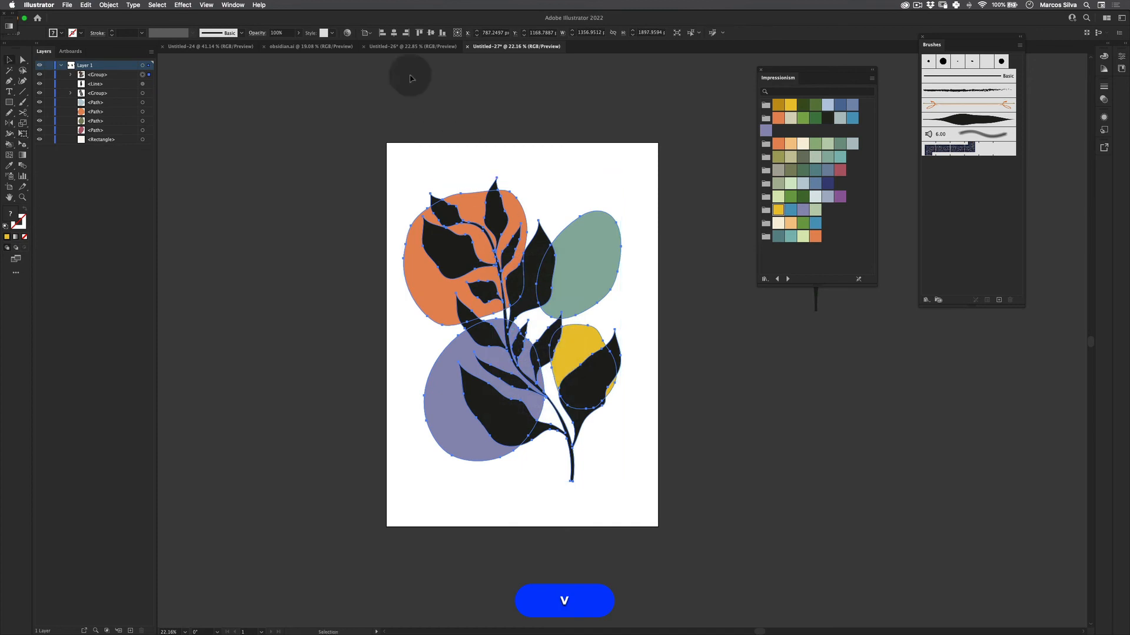
pyautogui.click(394, 33)
pyautogui.click(431, 34)
pyautogui.press('v')
pyautogui.moveTo(574, 382); pyautogui.dragTo(563, 383)
pyautogui.click(663, 335)
# Step: Draw a 1700 × 2400 px rectangle covering the artboard, fill it with cream, and send it to the back as the background
pyautogui.moveTo(9, 103); pyautogui.dragTo(77, 103)
pyautogui.moveTo(387, 143)
pyautogui.mouseDown()
pyautogui.moveTo(464, 300)
pyautogui.moveTo(661, 499)
pyautogui.moveTo(655, 528)
pyautogui.mouseUp()
pyautogui.click(803, 144)
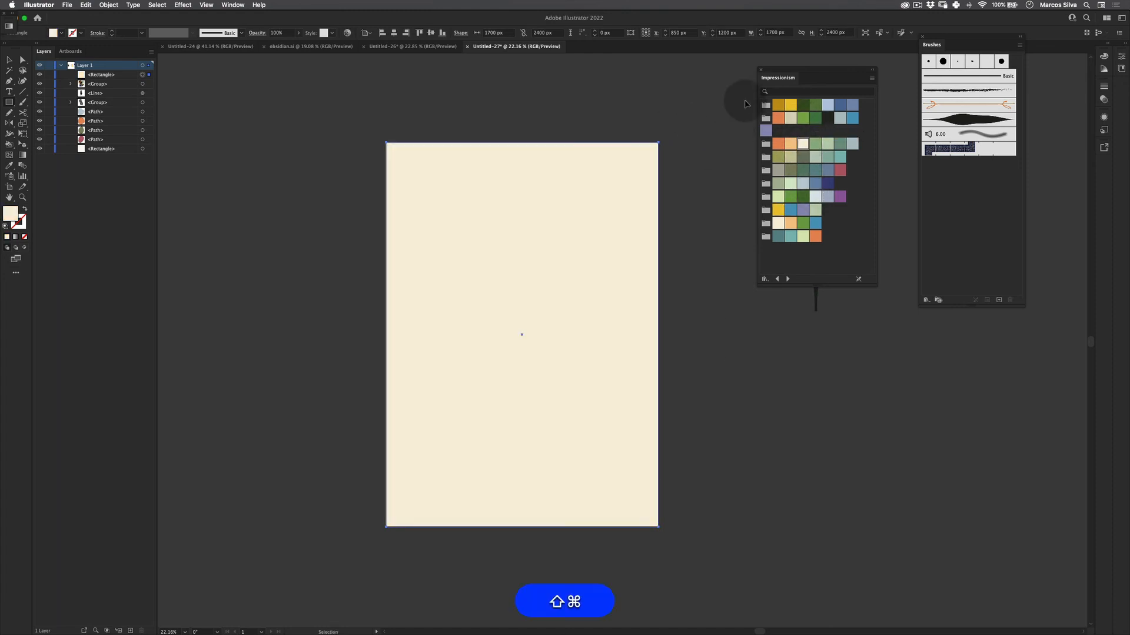
pyautogui.press('shift+super+bracketleft')
pyautogui.press('v')
pyautogui.click(693, 335)
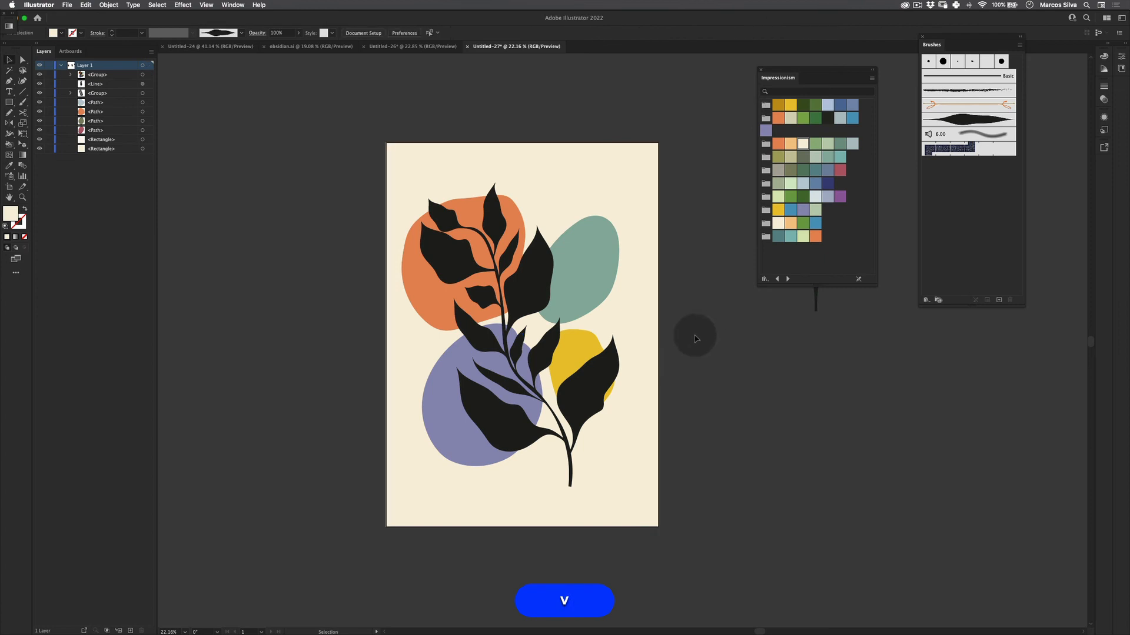
pyautogui.click(656, 164)
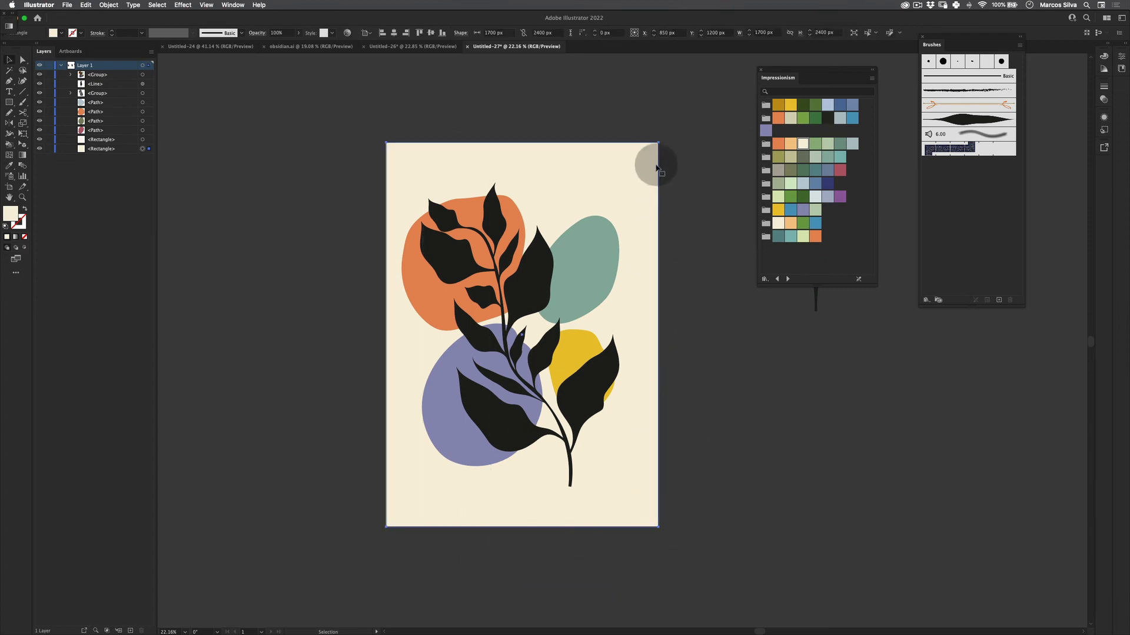
# Step: Isolate the leaf artwork inside the group, fill it with the softer near-black swatch, and exit isolation
pyautogui.click(669, 142)
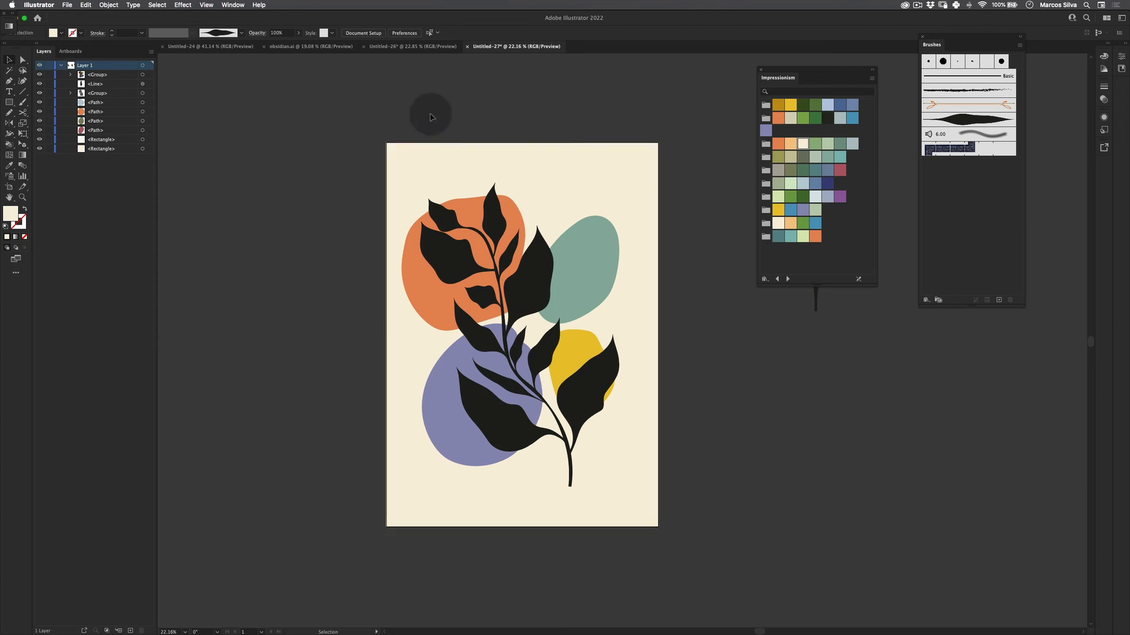
pyautogui.press('v')
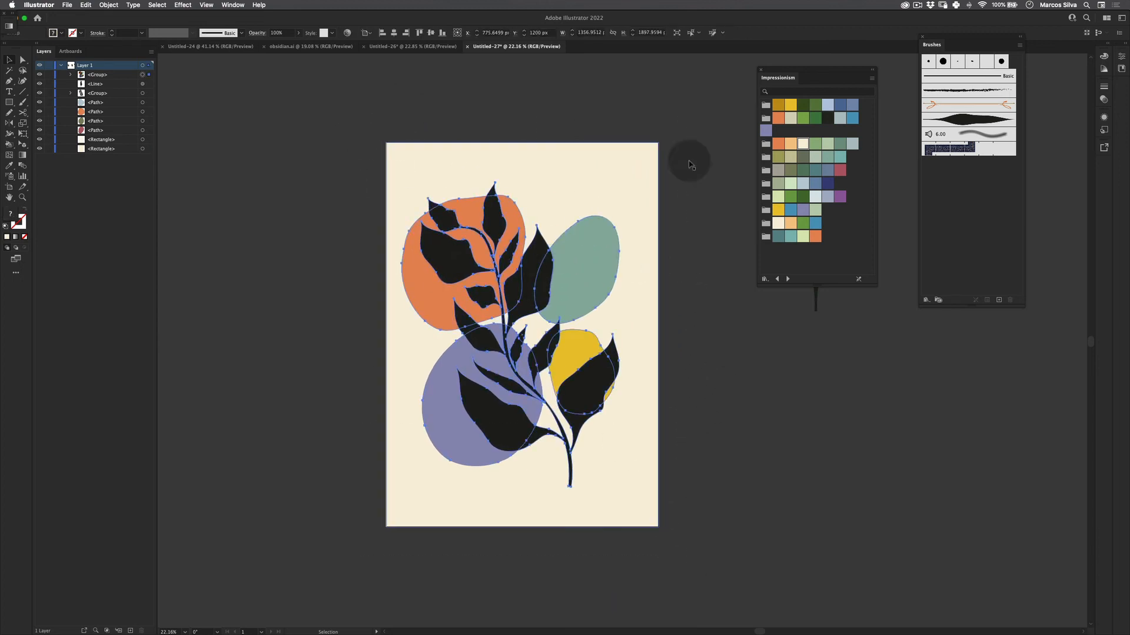
pyautogui.doubleClick(551, 289)
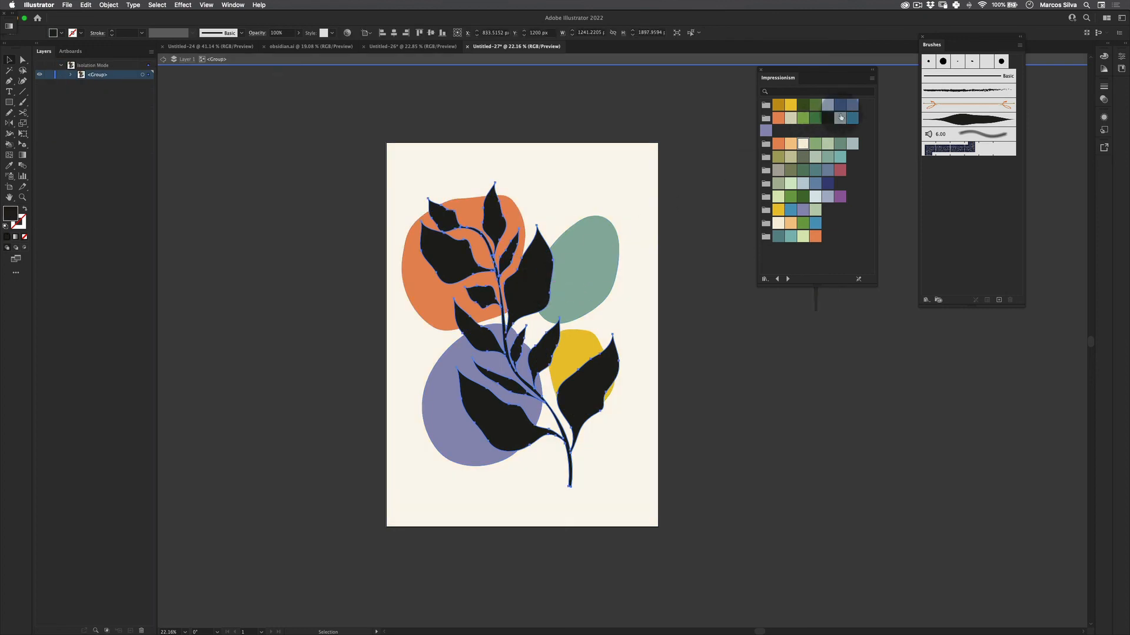
pyautogui.press('v')
pyautogui.click(727, 411)
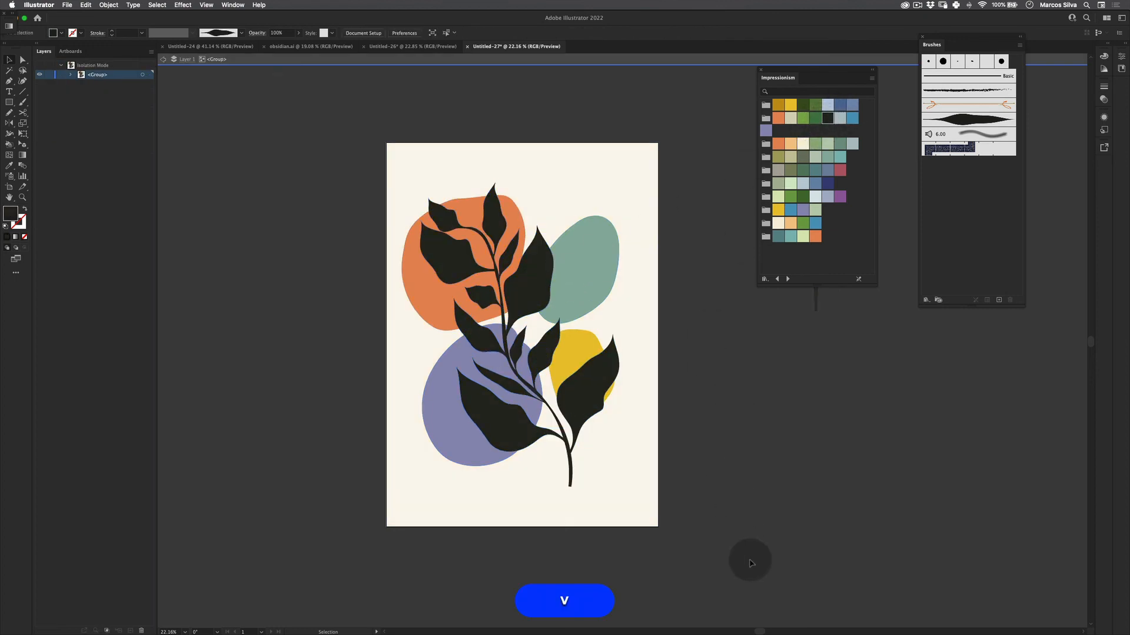
pyautogui.doubleClick(757, 411)
# Step: Move the spare brush-stroke leaf beside the artboard farther out to the right of the poster
pyautogui.press('space')
pyautogui.moveTo(772, 338); pyautogui.dragTo(587, 420)
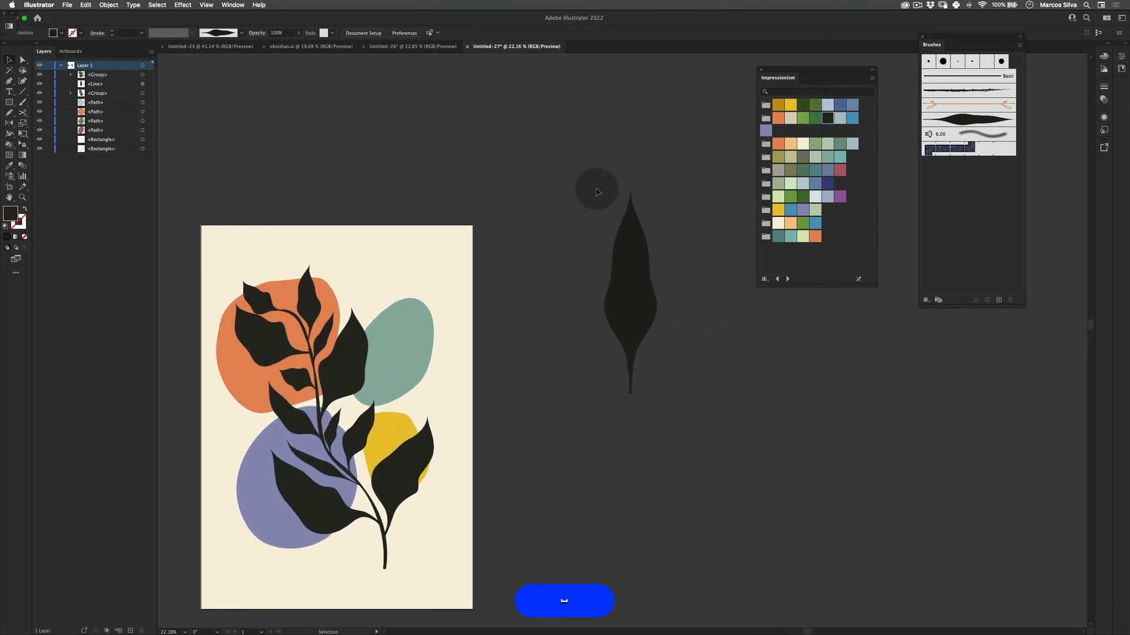
pyautogui.moveTo(597, 189); pyautogui.dragTo(662, 411)
pyautogui.press('space')
pyautogui.moveTo(611, 316); pyautogui.dragTo(852, 484)
pyautogui.press('space')
pyautogui.moveTo(621, 387); pyautogui.dragTo(696, 317)
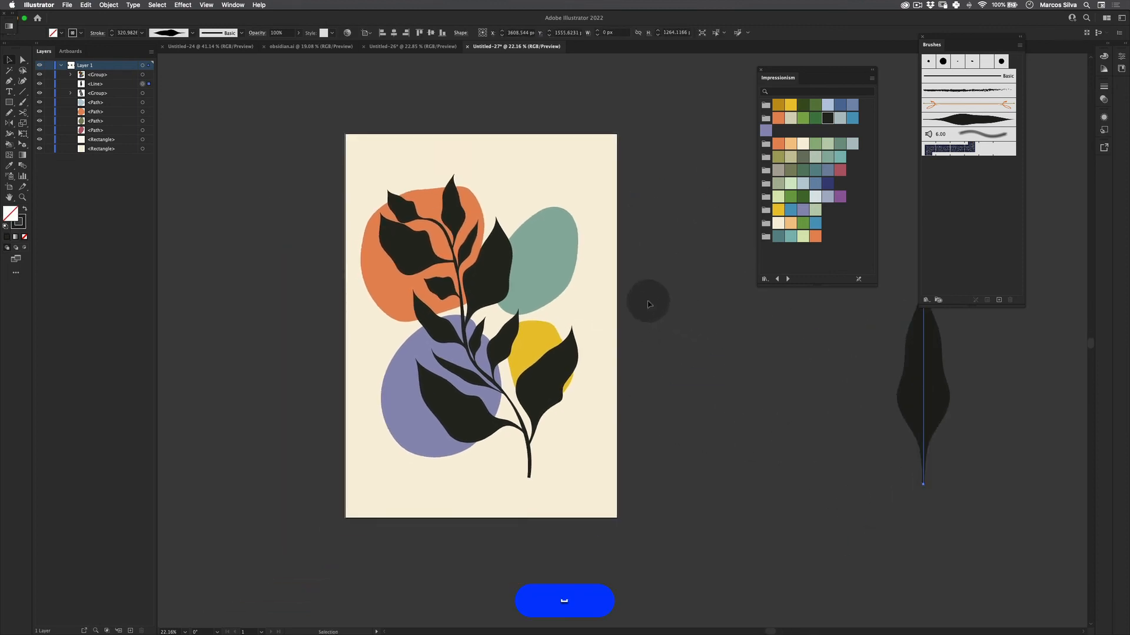
# Step: Draw a thin rectangle about 236 × 42 px near the poster's lower-left corner, filled with the purple sampled from the lower-left organic shape
pyautogui.press('space')
pyautogui.moveTo(559, 329)
pyautogui.mouseDown()
pyautogui.moveTo(597, 285)
pyautogui.moveTo(562, 343)
pyautogui.moveTo(575, 342)
pyautogui.mouseUp()
pyautogui.press('z')
pyautogui.press('space')
pyautogui.moveTo(575, 341); pyautogui.dragTo(593, 387)
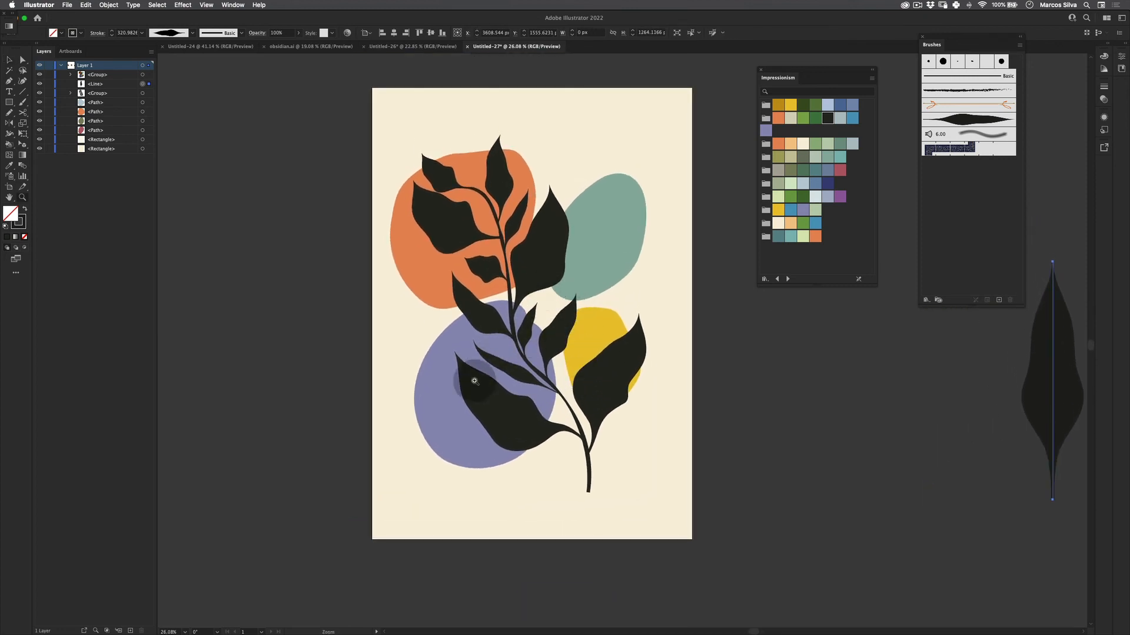
pyautogui.press('m')
pyautogui.moveTo(382, 515); pyautogui.dragTo(465, 521)
pyautogui.press('i')
pyautogui.click(457, 419)
pyautogui.press('v')
pyautogui.click(323, 560)
# Step: Duplicate the purple rectangle directly to its right and fill the copy with the orange sampled from the upper-left shape
pyautogui.moveTo(457, 520); pyautogui.dragTo(457, 519)
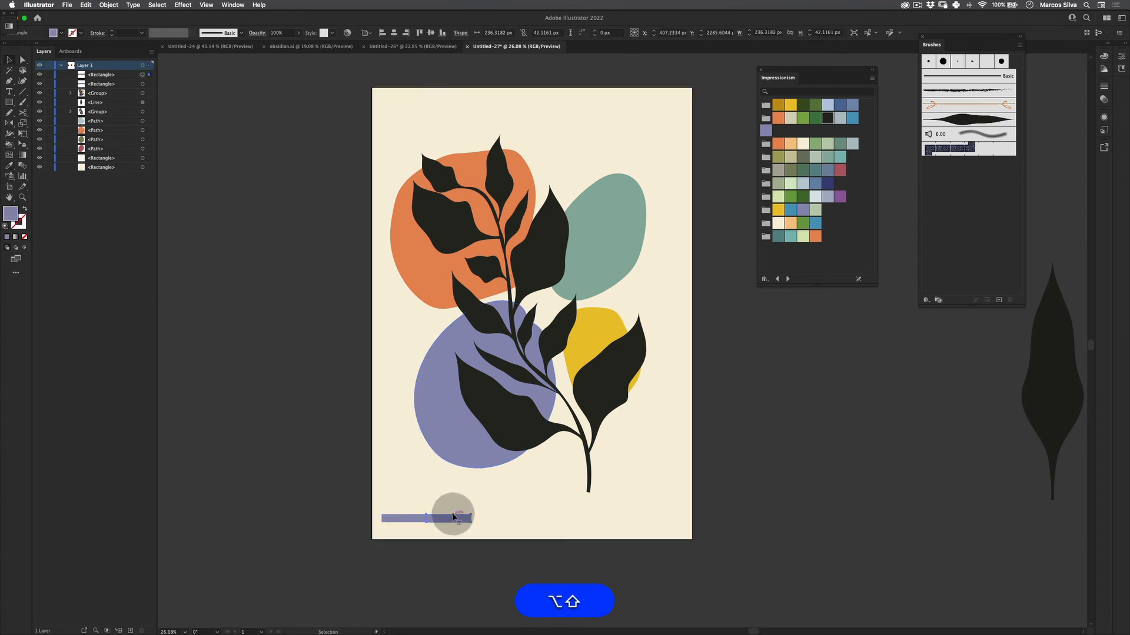
pyautogui.press('i')
pyautogui.click(414, 291)
pyautogui.press('c')
pyautogui.press('v')
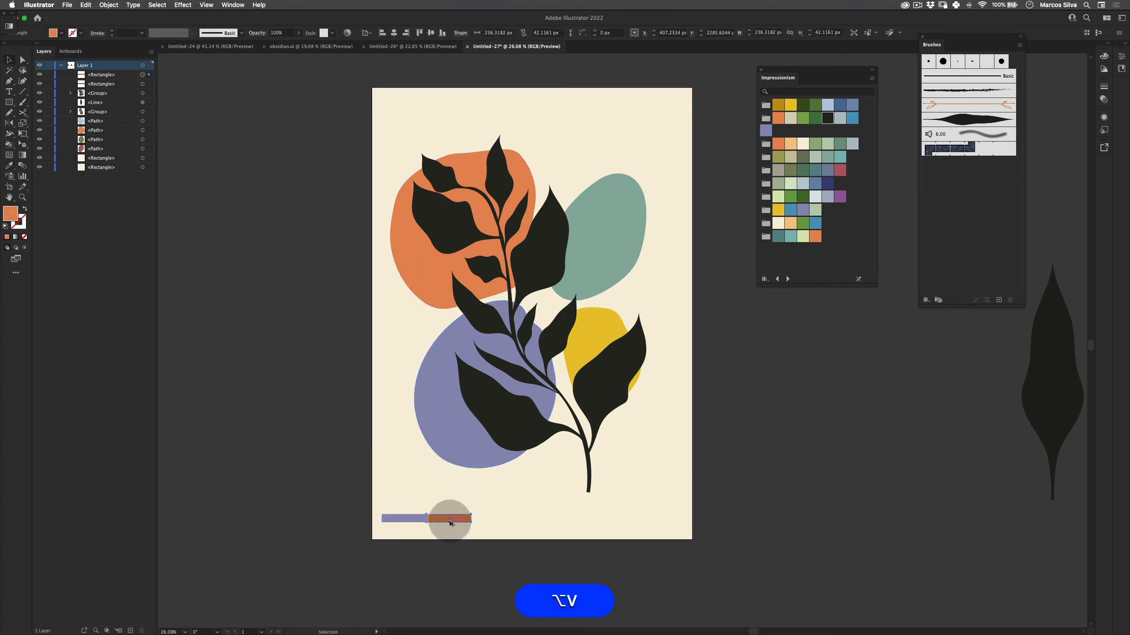
# Step: Duplicate the orange rectangle directly to its right and fill the copy with the yellow sampled from the lower-right shape
pyautogui.moveTo(476, 520); pyautogui.dragTo(546, 513)
pyautogui.press('i')
pyautogui.click(595, 322)
pyautogui.press('v')
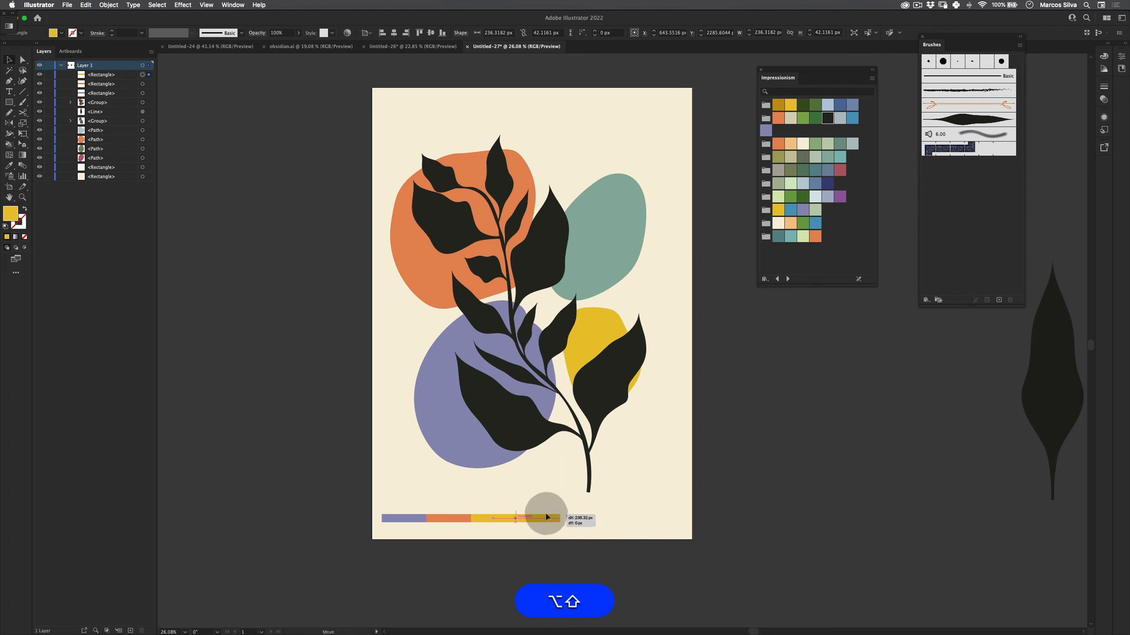
# Step: Duplicate the yellow rectangle directly to its right and fill the copy with the sage green sampled from the upper-right shape
pyautogui.press('9')
pyautogui.click(619, 235)
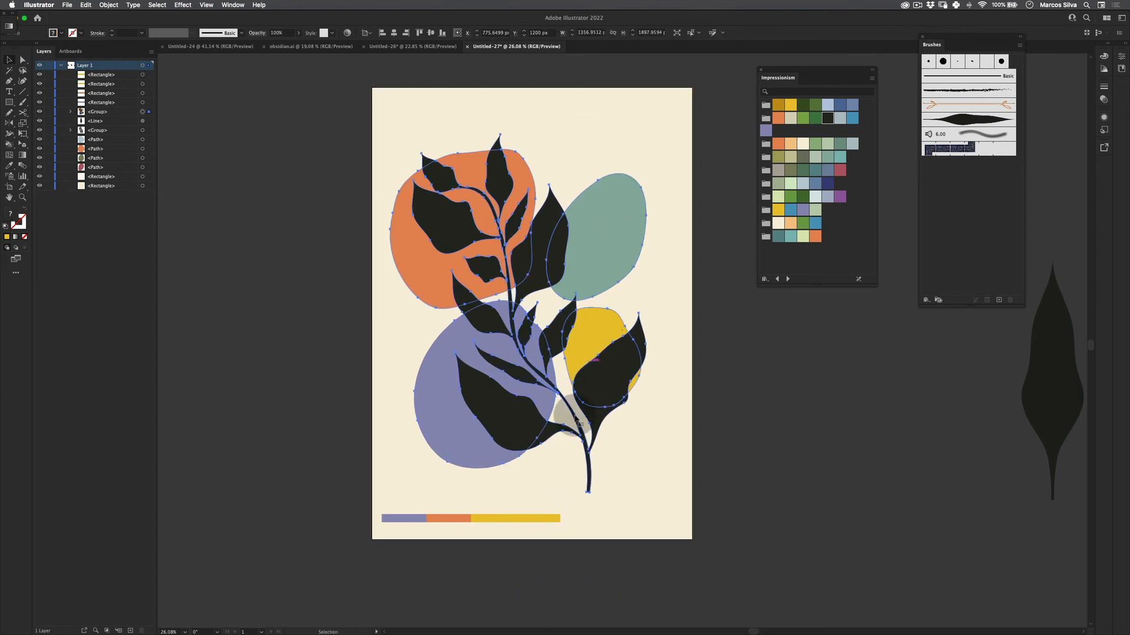
pyautogui.click(539, 518)
pyautogui.press('i')
pyautogui.click(612, 253)
pyautogui.press('v')
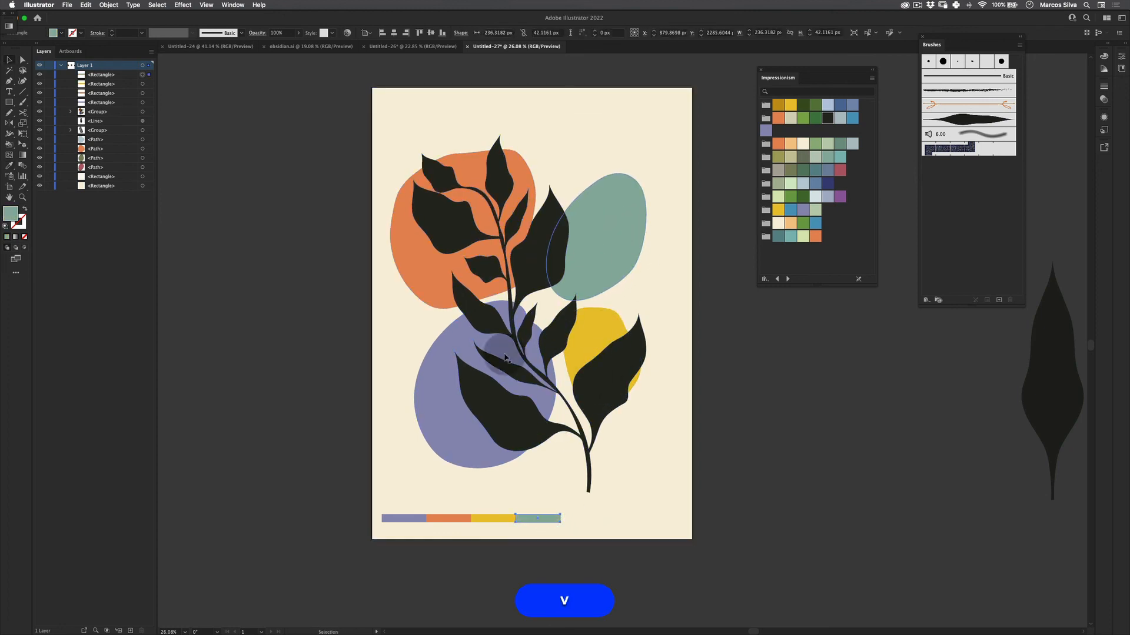
# Step: Add a fifth rectangle as a copy beside the green one and fill it with the leaf's near-black colour
pyautogui.moveTo(546, 518); pyautogui.dragTo(586, 512)
pyautogui.press('i')
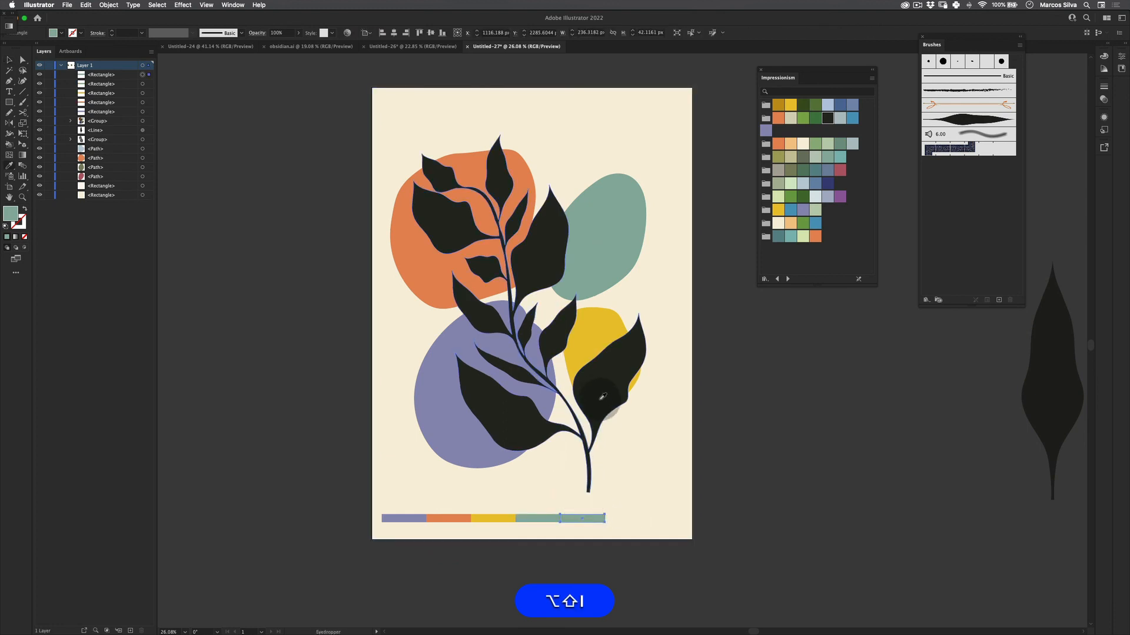
pyautogui.click(601, 385)
pyautogui.press('v')
# Step: Select all five colour rectangles and widen the strip to about 1565 px, keeping its 42 px height
pyautogui.moveTo(376, 585); pyautogui.dragTo(677, 518)
pyautogui.press('e')
pyautogui.press('v')
pyautogui.click(696, 493)
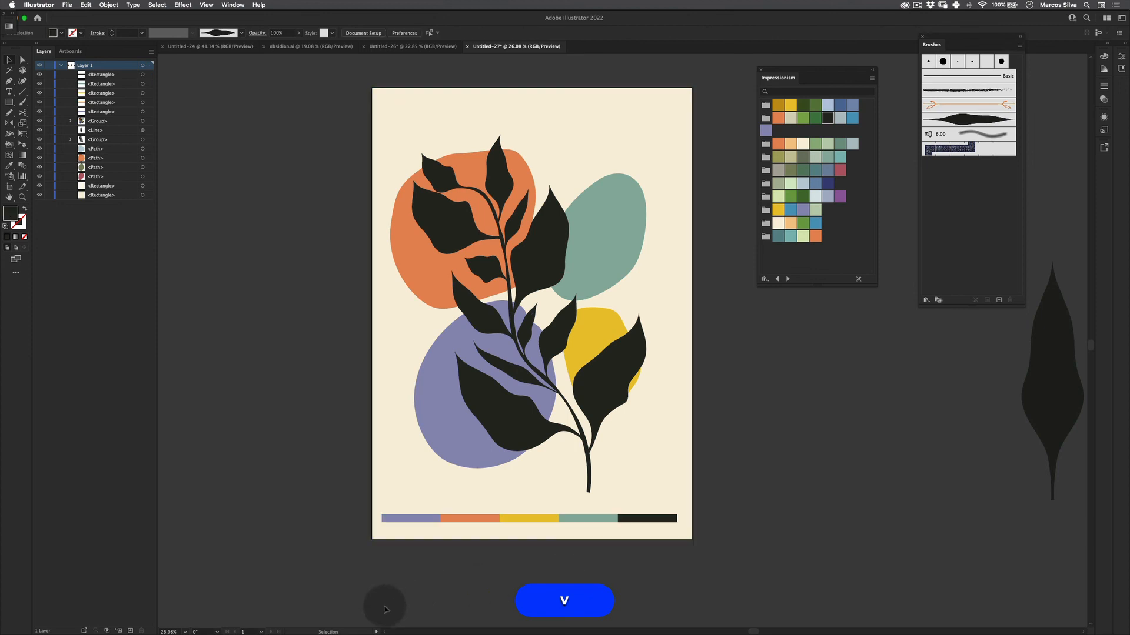
# Step: Move the whole colour strip closer to the artboard's lower edge and centre it horizontally, and deselect it
pyautogui.moveTo(365, 589); pyautogui.dragTo(711, 484)
pyautogui.keyDown('shift'); pyautogui.click(624, 509); pyautogui.keyUp('shift')
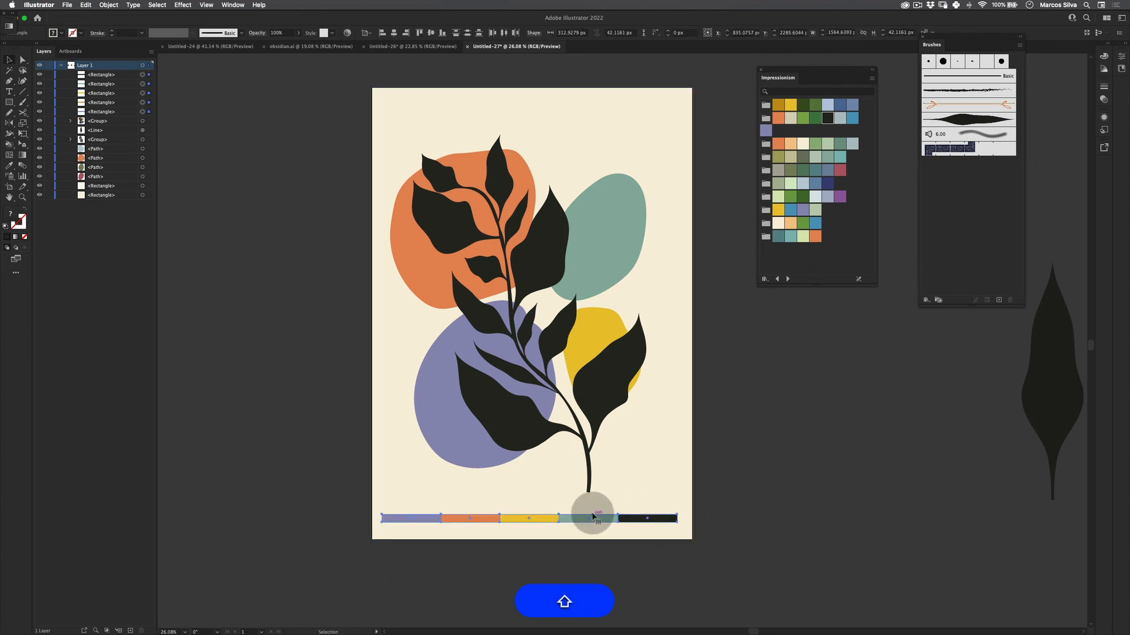
pyautogui.moveTo(596, 516); pyautogui.dragTo(598, 526)
pyautogui.press('v')
pyautogui.click(701, 586)
pyautogui.press('z')
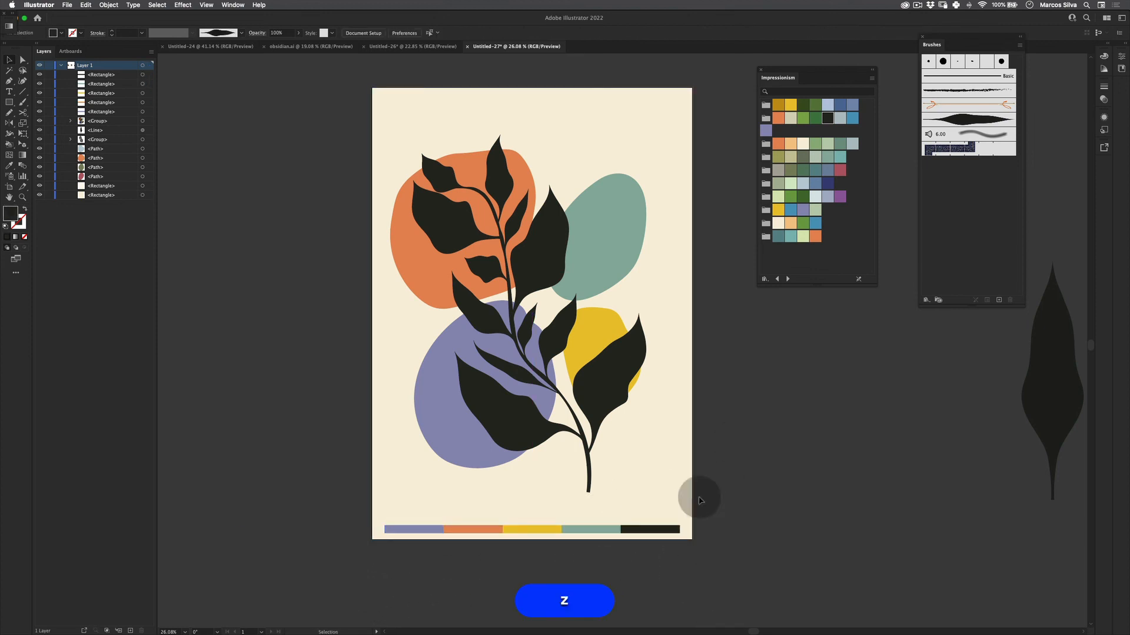
pyautogui.moveTo(640, 376); pyautogui.dragTo(618, 378)
pyautogui.press('space')
pyautogui.moveTo(698, 361); pyautogui.dragTo(672, 376)
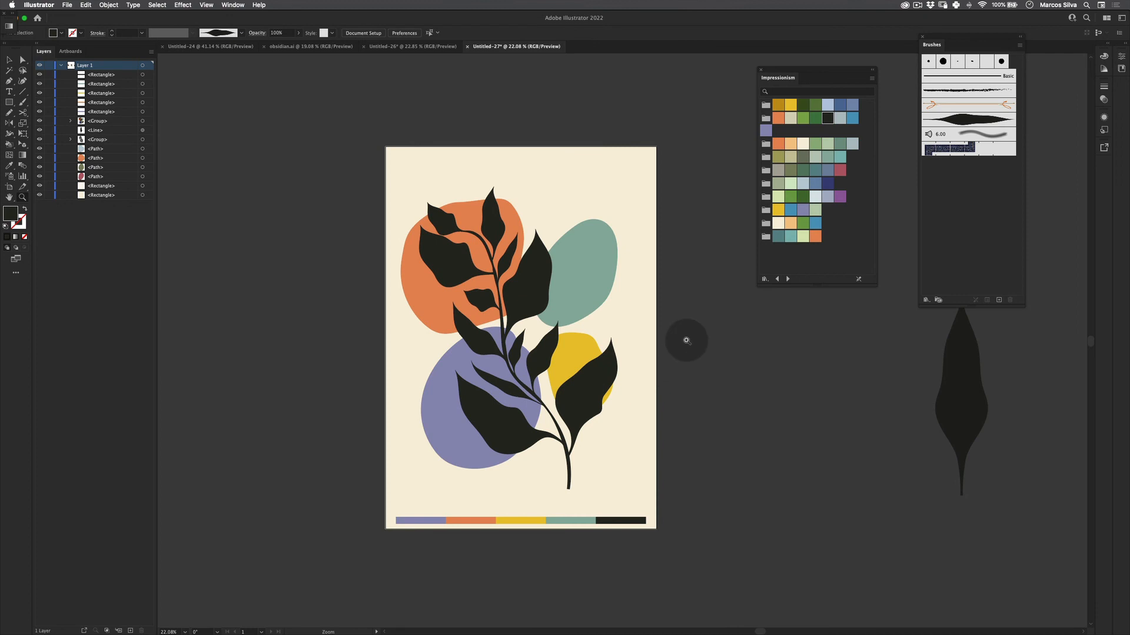
pyautogui.moveTo(765, 69); pyautogui.dragTo(760, 142)
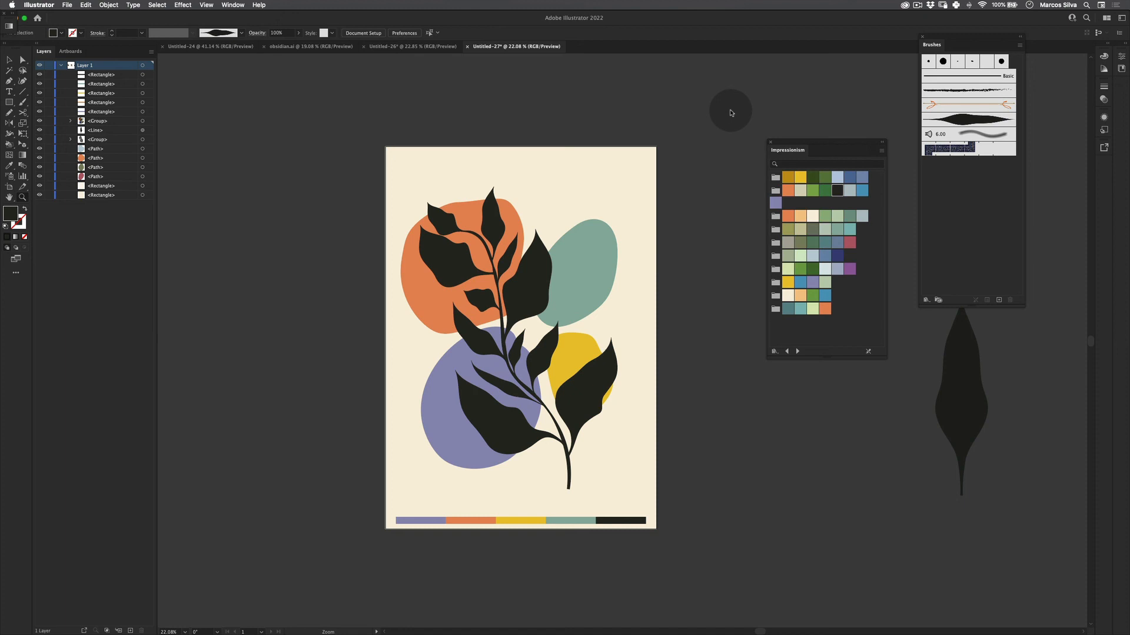
pyautogui.press('super+a')
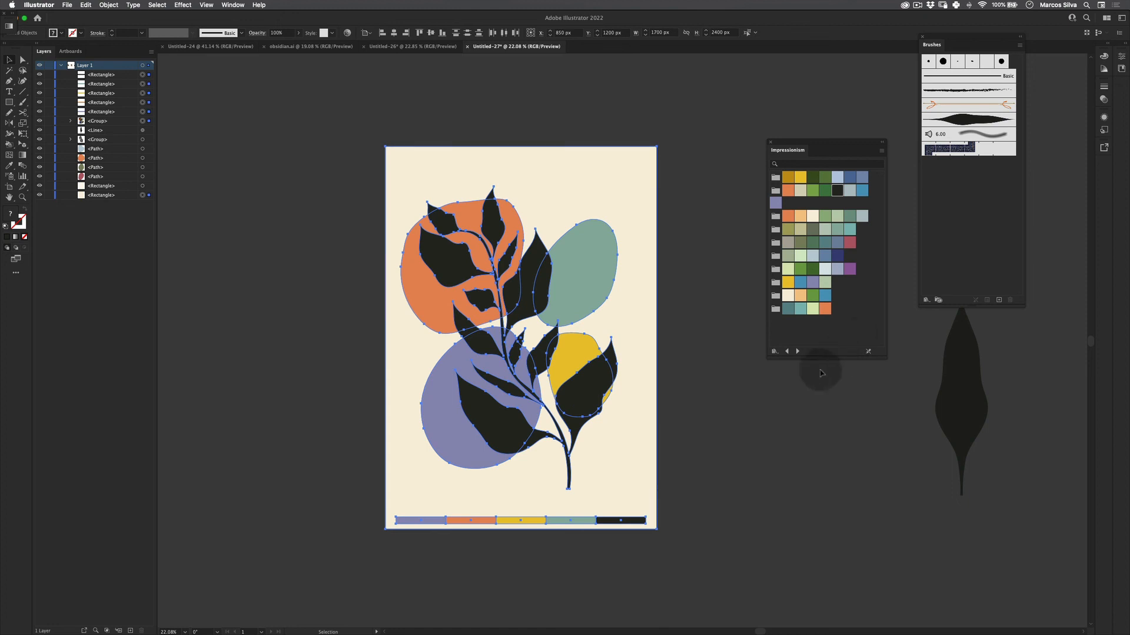
pyautogui.press('super+shift+a')
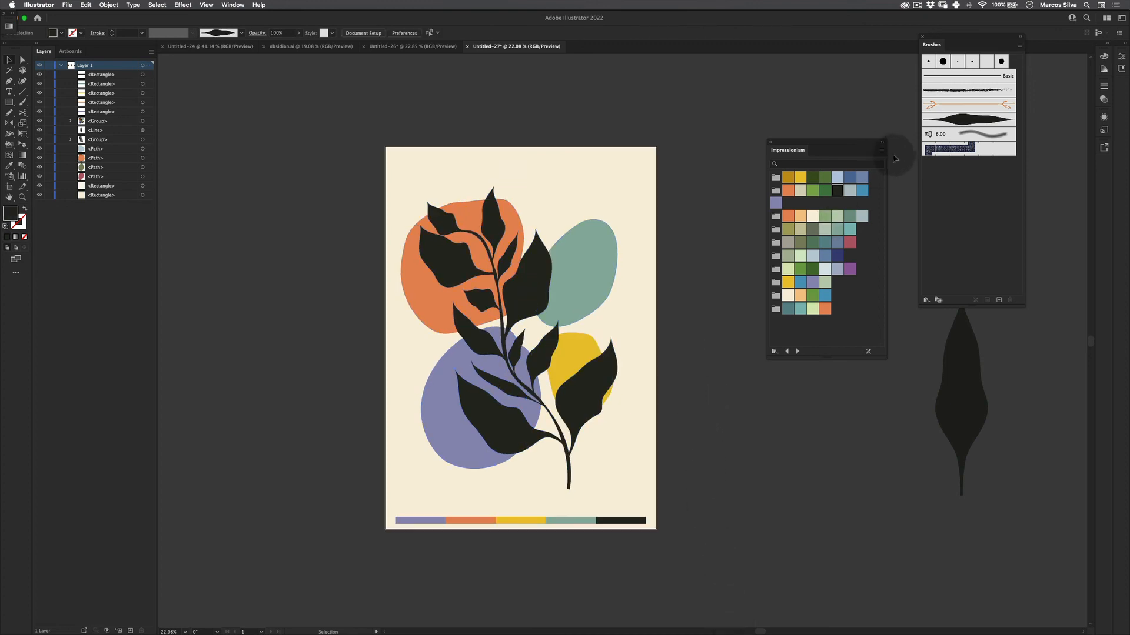
# Step: Move the Impressionism swatch library away from the artwork and enlarge the view of the finished poster
pyautogui.moveTo(839, 141); pyautogui.dragTo(902, 409)
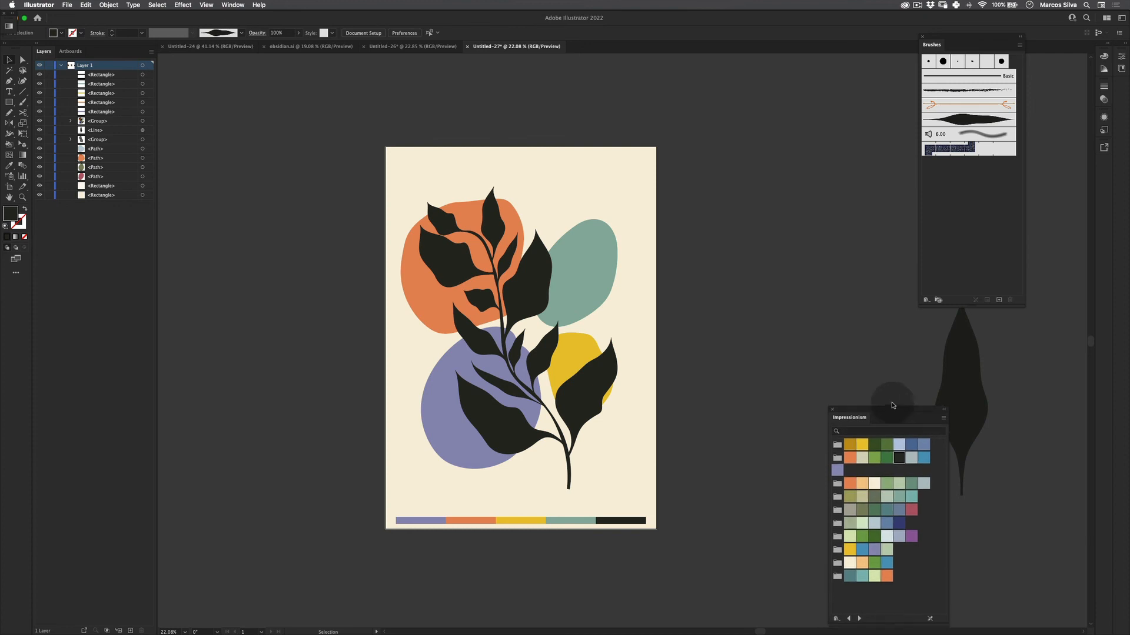
pyautogui.press('z')
pyautogui.press('space')
pyautogui.moveTo(592, 310); pyautogui.dragTo(604, 304)
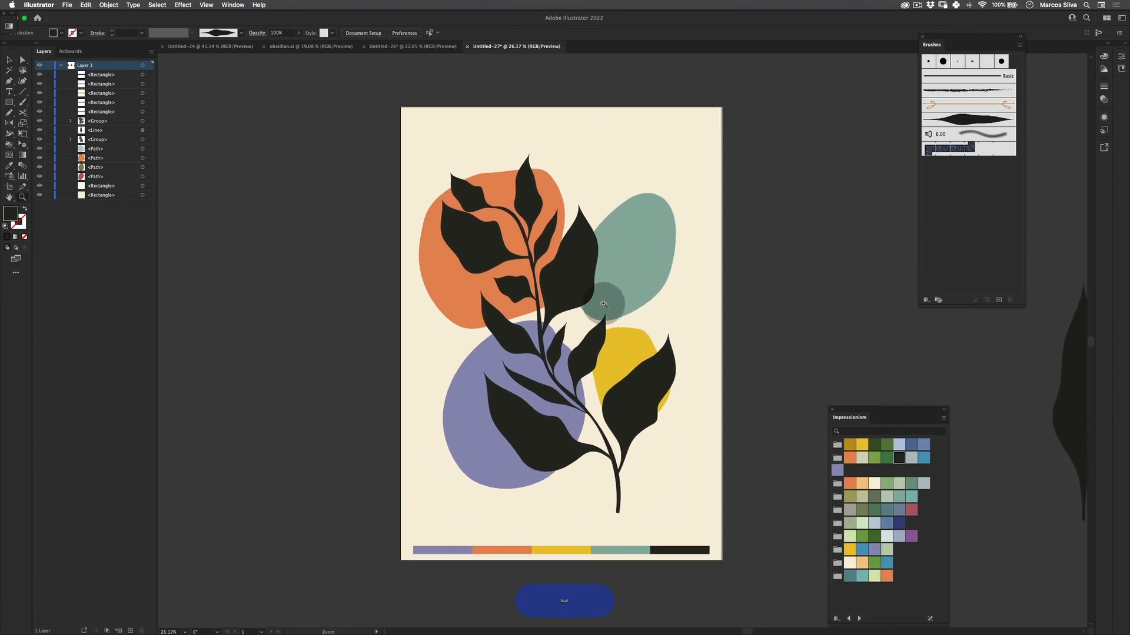